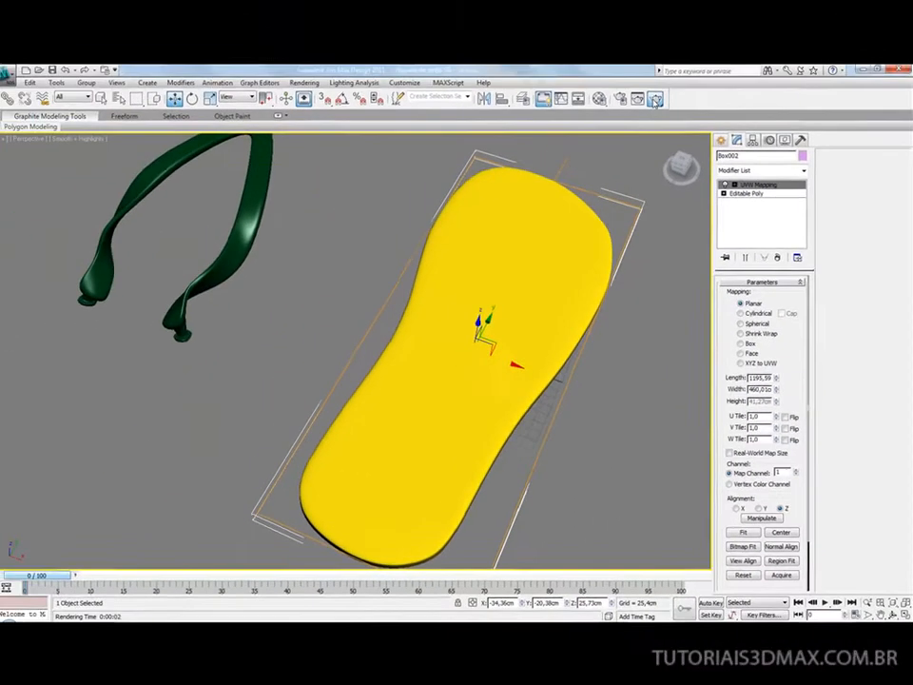
- Render the sandal sole from above and from underneath to compare the texture on both sides
left_click(575, 24)
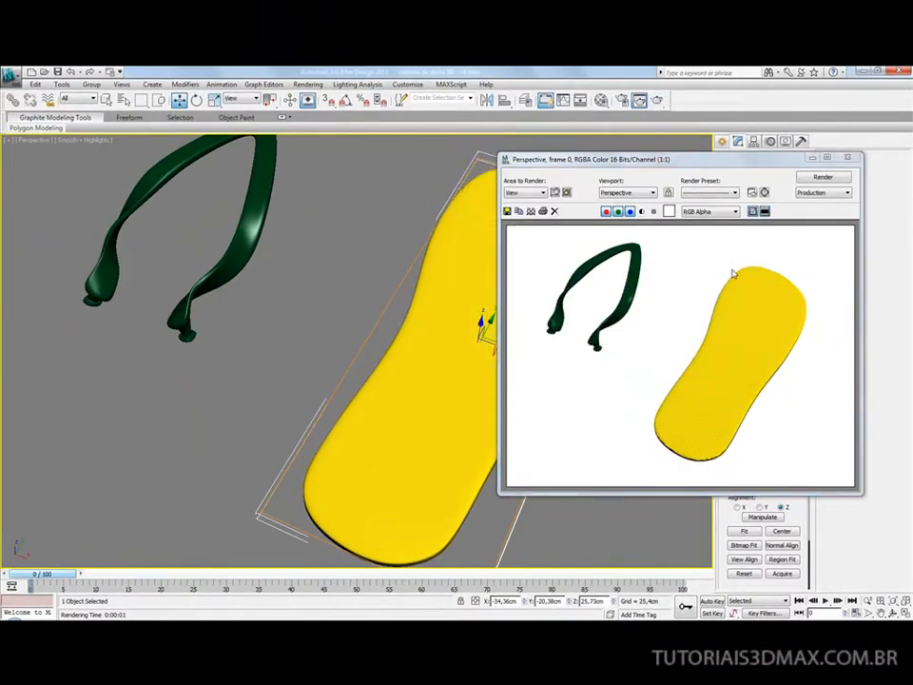
left_click(847, 157)
middle_click_drag(495, 392, 445, 282, "alt")
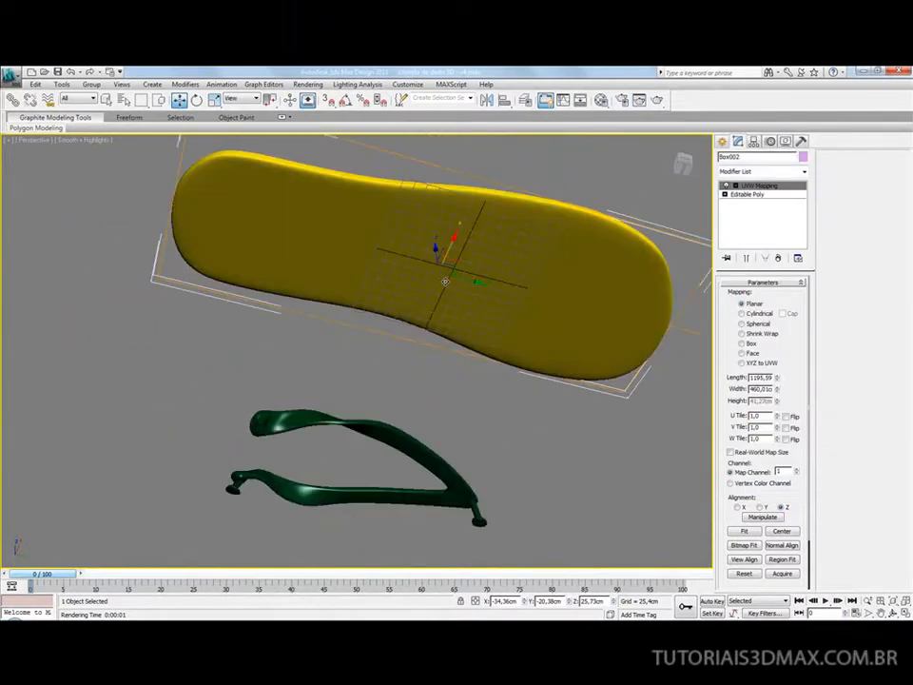
left_click(657, 101)
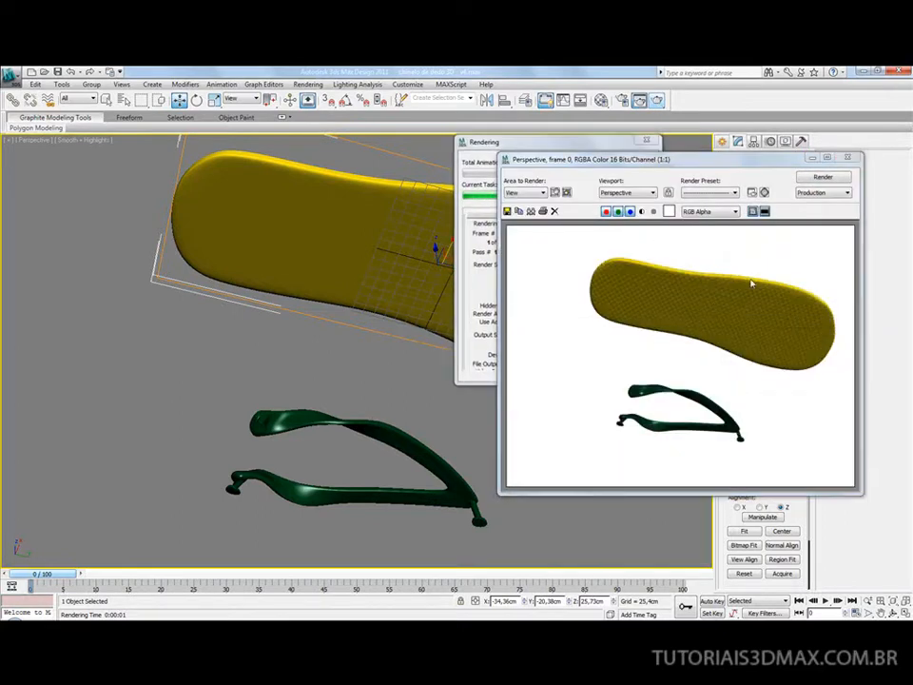
left_click(848, 158)
middle_click_drag(394, 267, 441, 368, "alt")
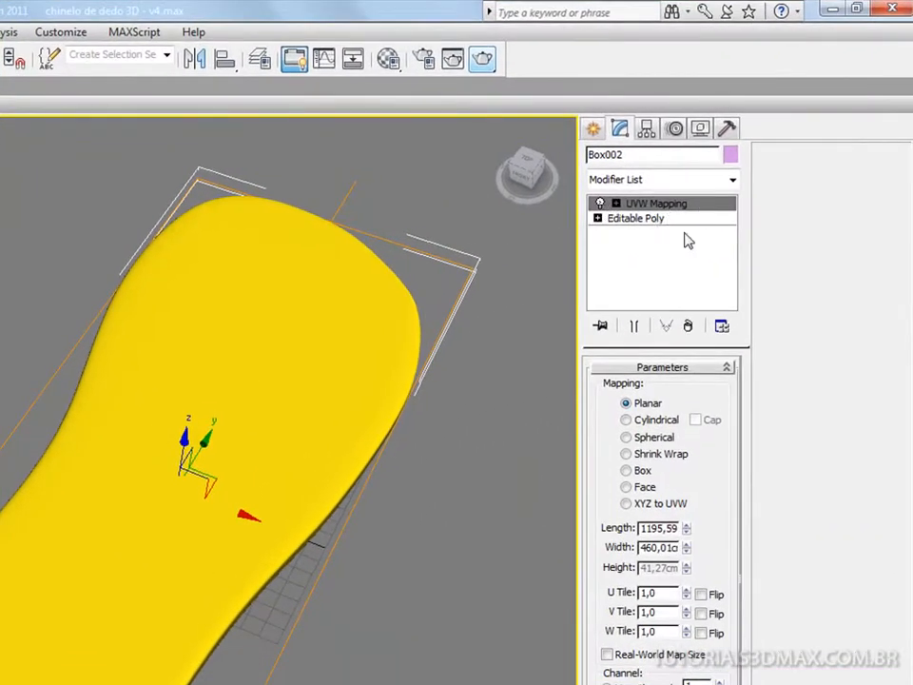
- Remove the UVW Mapping modifier from the sole and turn off NURMS Subdivision, with edged faces displayed
left_click(689, 326)
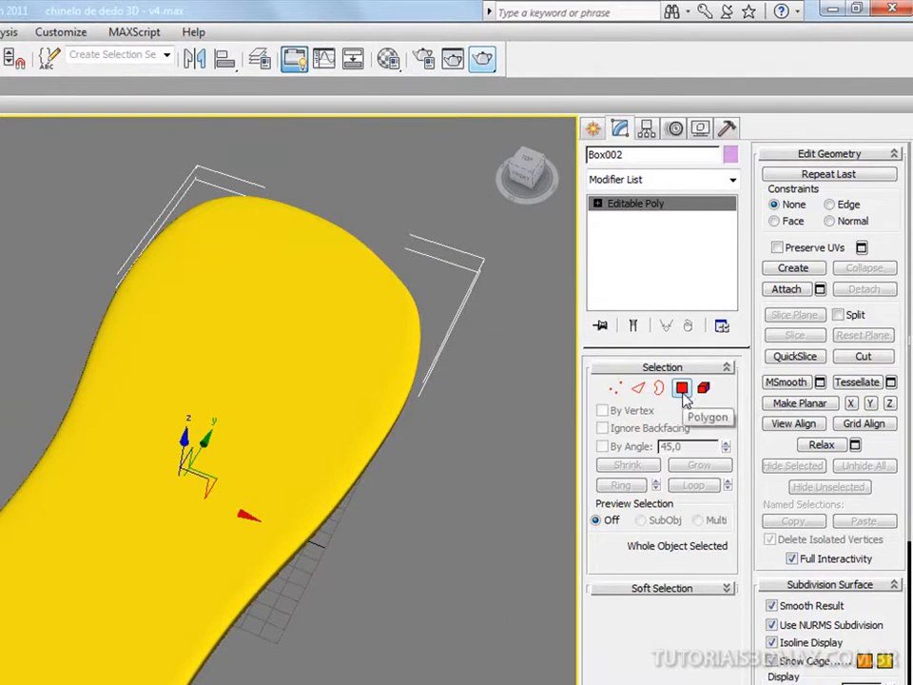
key("F4")
middle_click_drag(211, 438, 194, 455, "alt")
middle_click_drag(175, 380, 164, 407)
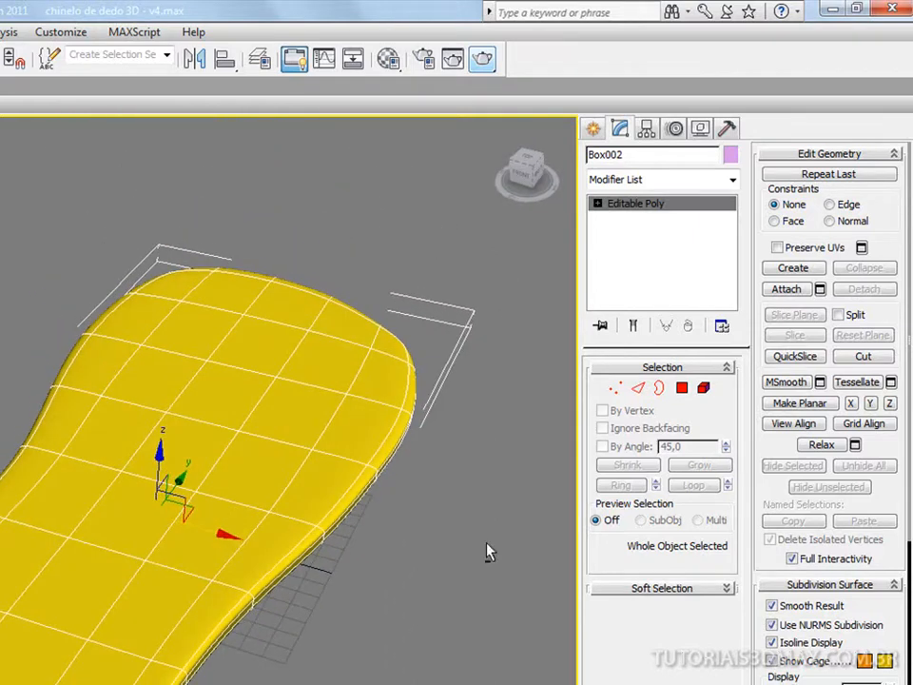
left_click(771, 625)
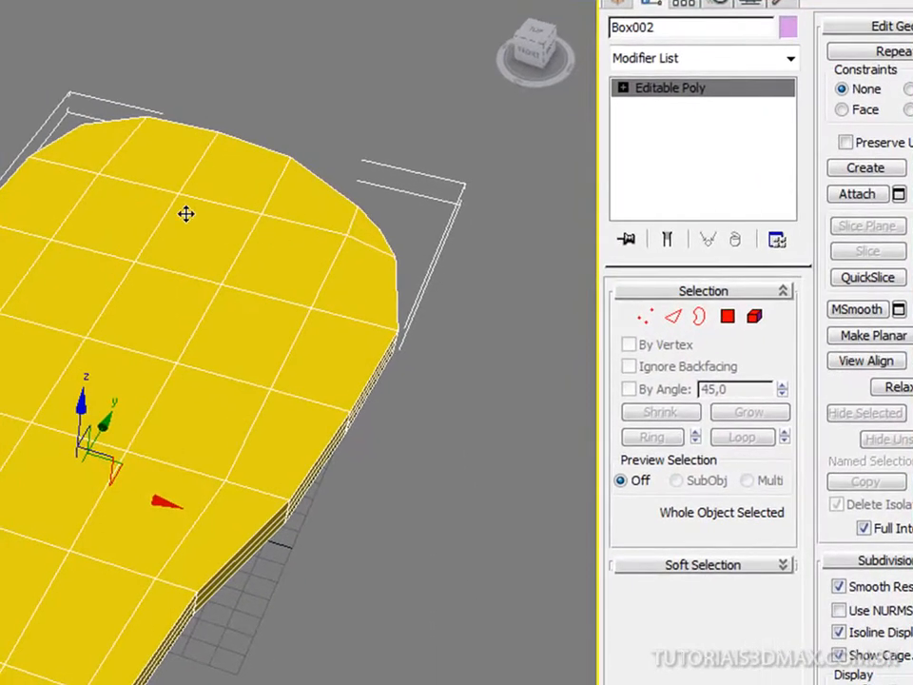
middle_click_drag(178, 229, 179, 235, "alt")
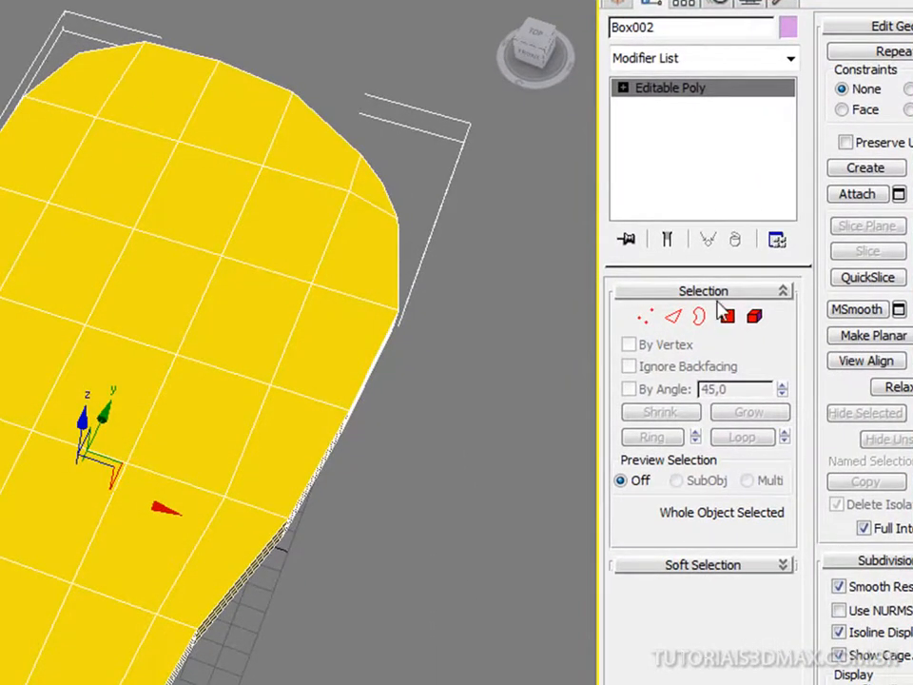
- At polygon level, select every polygon of the sole's top face, from the toe end to the heel
left_click(728, 316)
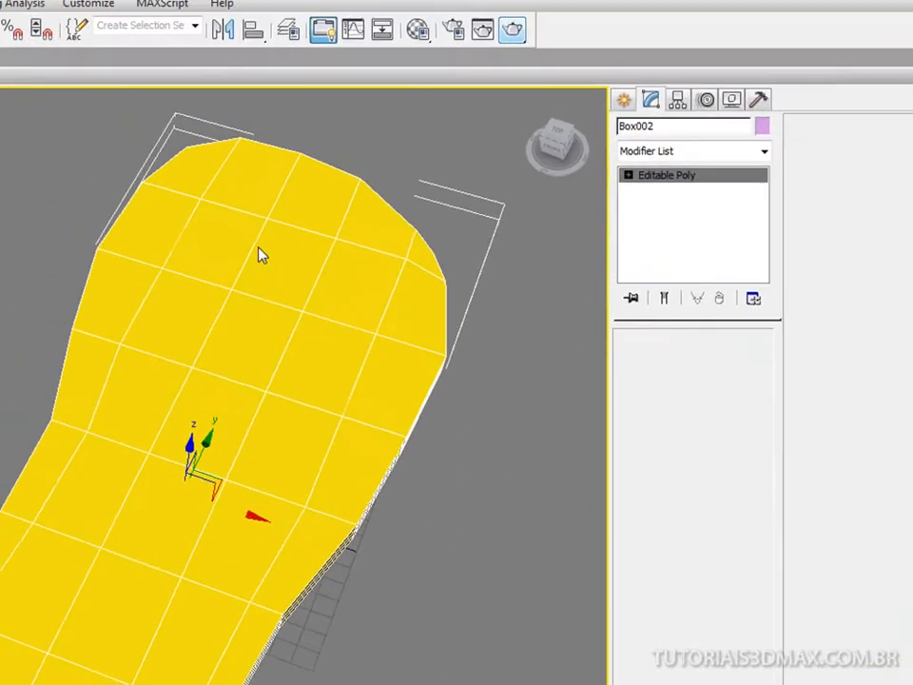
left_click(186, 162)
left_click(135, 217, "ctrl")
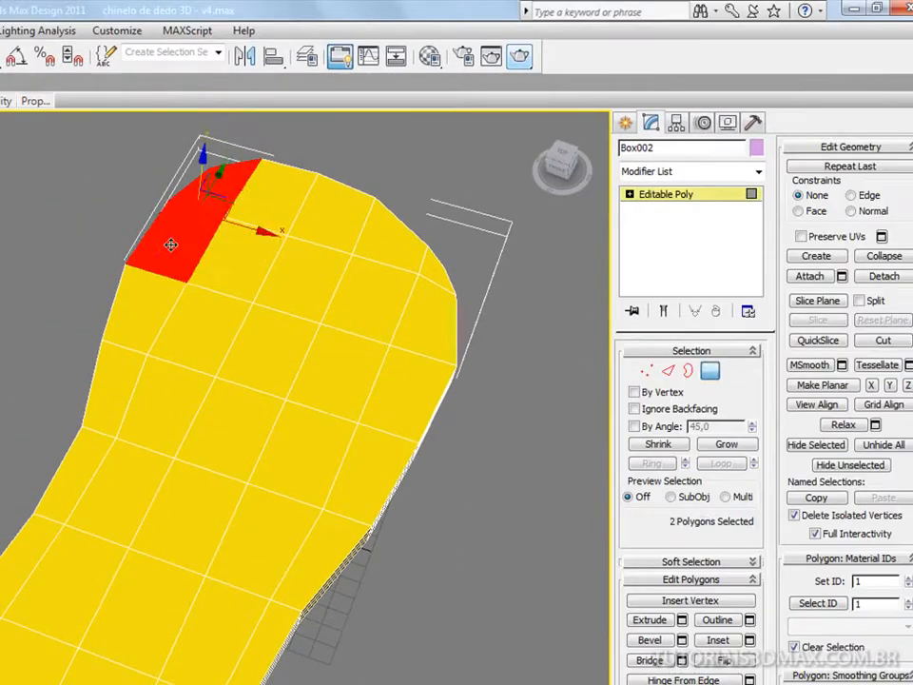
left_click(146, 329, "ctrl")
left_click(118, 388, "ctrl")
left_click(169, 419, "ctrl")
left_click(118, 485, "ctrl")
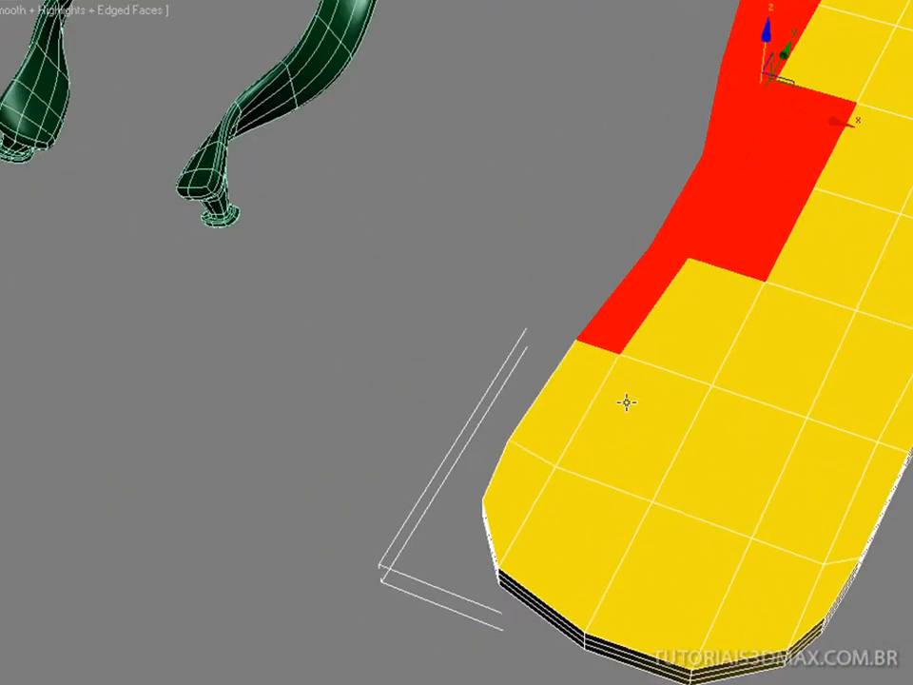
left_click(578, 407, "ctrl")
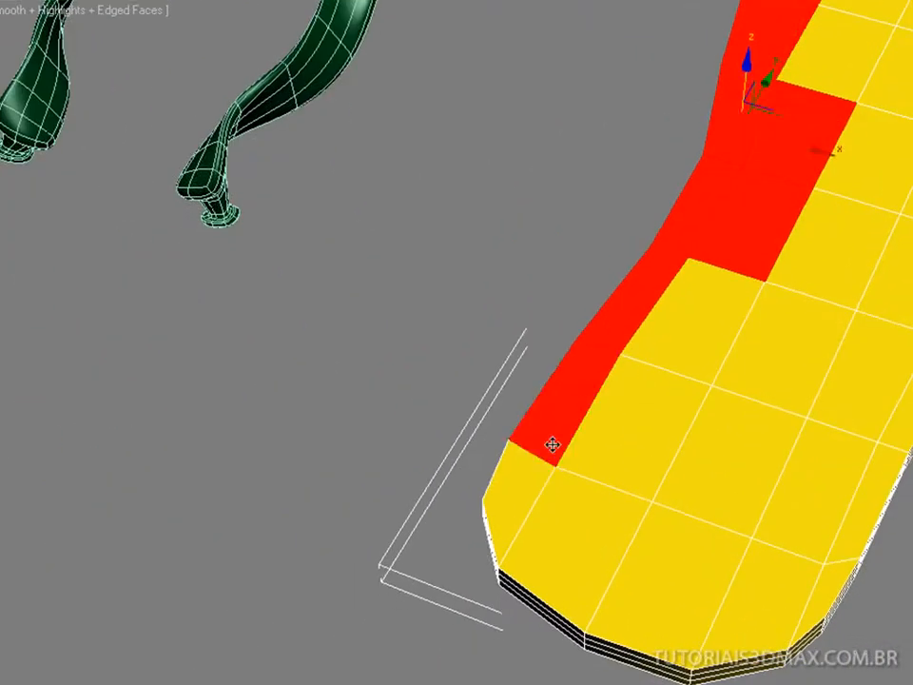
left_click(534, 478, "ctrl")
left_click(599, 542, "ctrl")
left_click(704, 571, "ctrl")
left_click(790, 600, "ctrl")
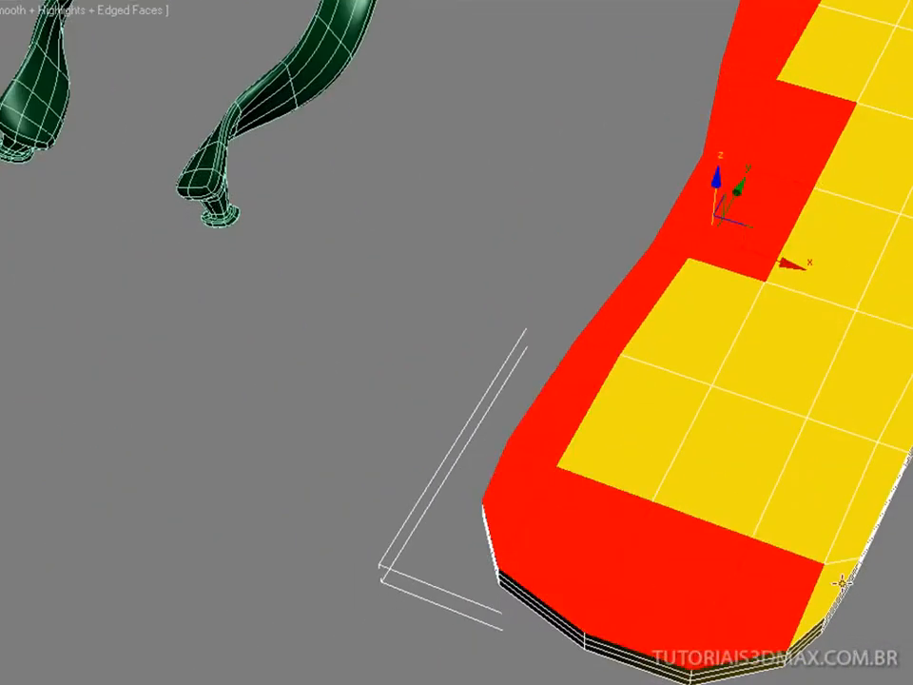
left_click(833, 582, "ctrl")
left_click(844, 528, "ctrl")
left_click(808, 510, "ctrl")
left_click(746, 474, "ctrl")
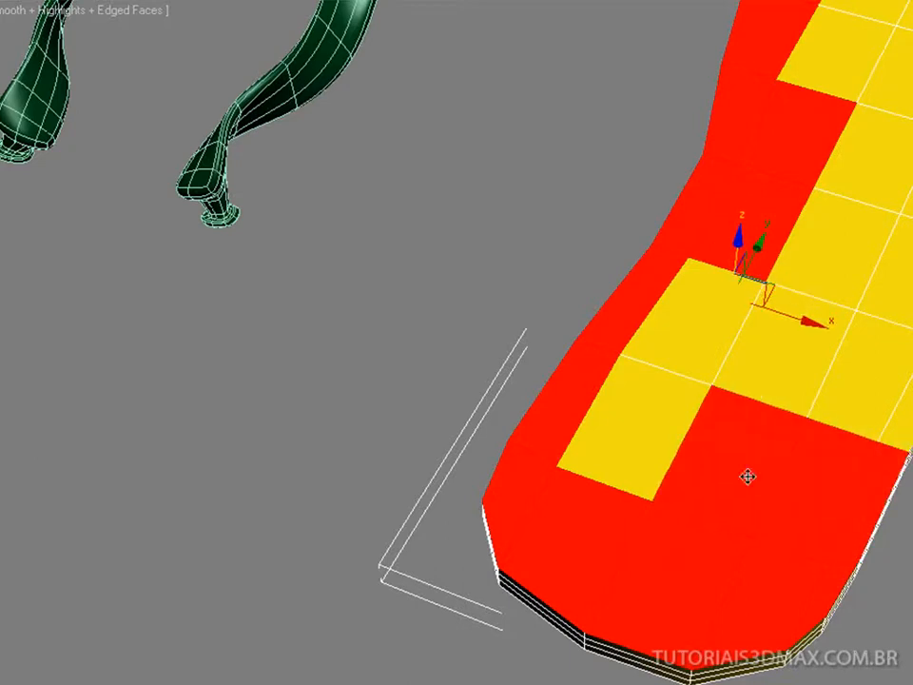
left_click(655, 424, "ctrl")
left_click(675, 348, "ctrl")
left_click(753, 366, "ctrl")
left_click(859, 394, "ctrl")
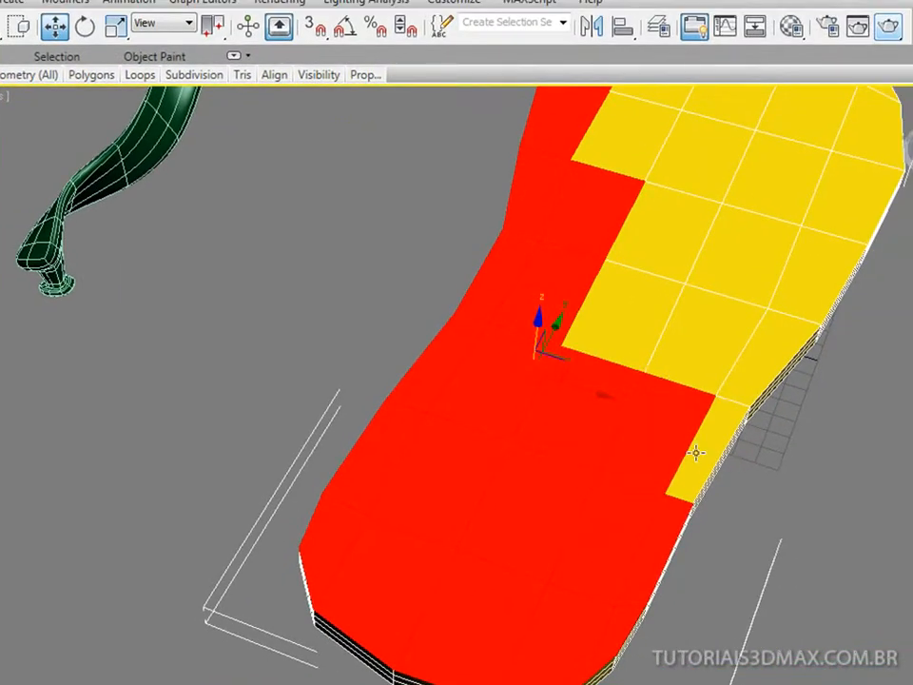
left_click(910, 401, "ctrl")
left_click(764, 371, "ctrl")
left_click(710, 335, "ctrl")
left_click(653, 299, "ctrl")
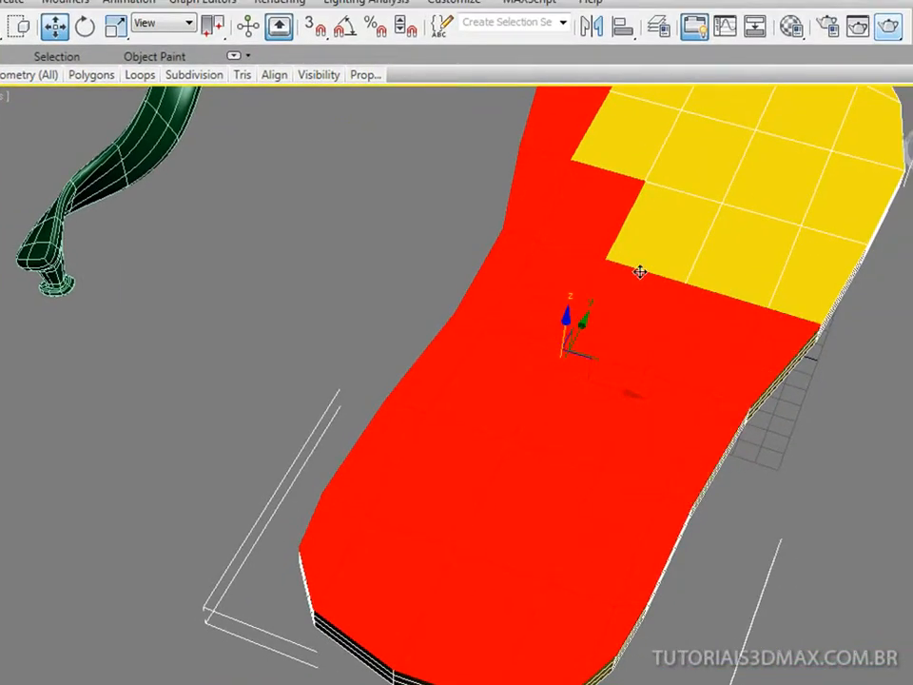
middle_click_drag(641, 277, 565, 382)
left_click(582, 347, "ctrl")
left_click(634, 374, "ctrl")
left_click(706, 388, "ctrl")
left_click(724, 339, "ctrl")
left_click(642, 283, "ctrl")
left_click(595, 269, "ctrl")
left_click(551, 249, "ctrl")
left_click(562, 199, "ctrl")
left_click(632, 199, "ctrl")
left_click(620, 141, "ctrl")
left_click(678, 143, "ctrl")
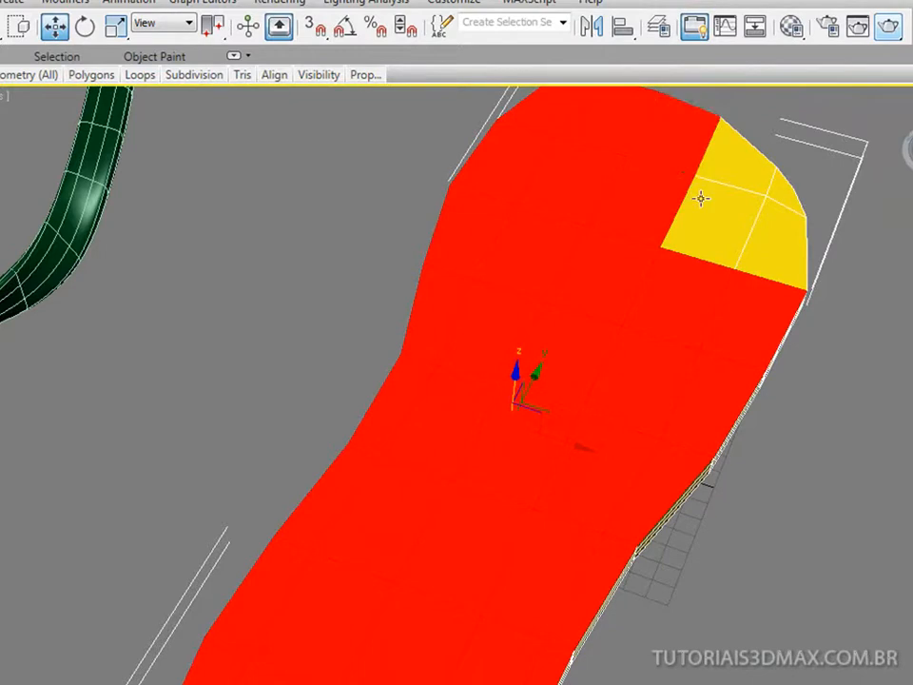
left_click(702, 193, "ctrl")
left_click(723, 166, "ctrl")
left_click(783, 194, "ctrl")
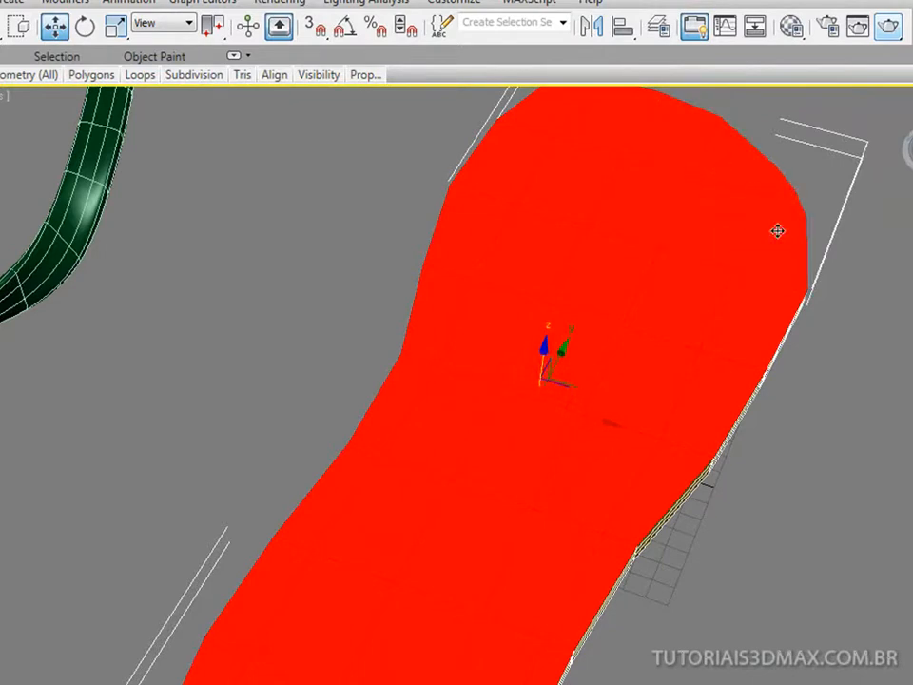
middle_click_drag(623, 464, 603, 417, "alt")
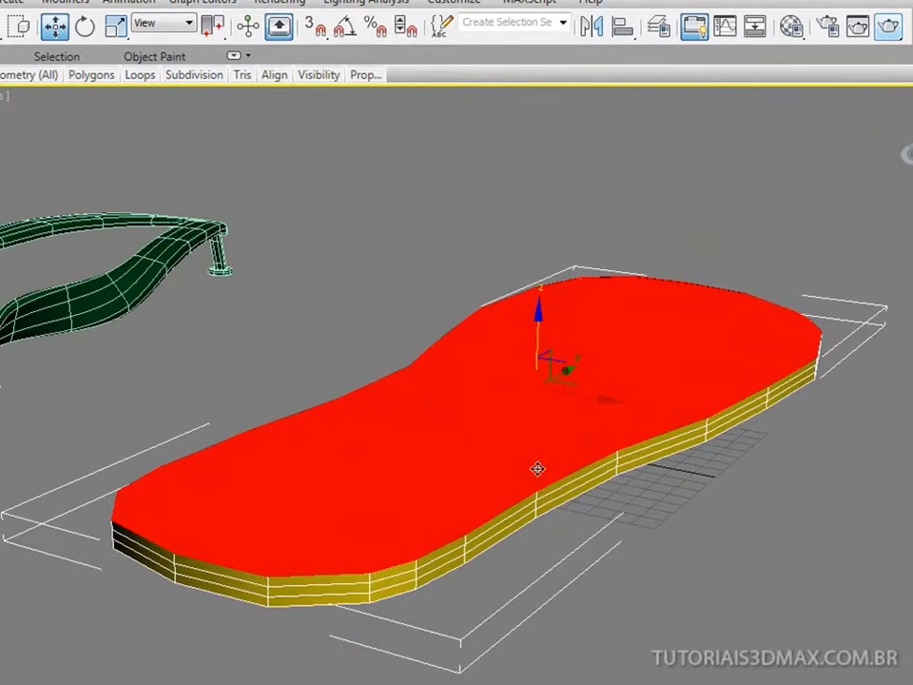
middle_click_drag(497, 509, 546, 534, "alt")
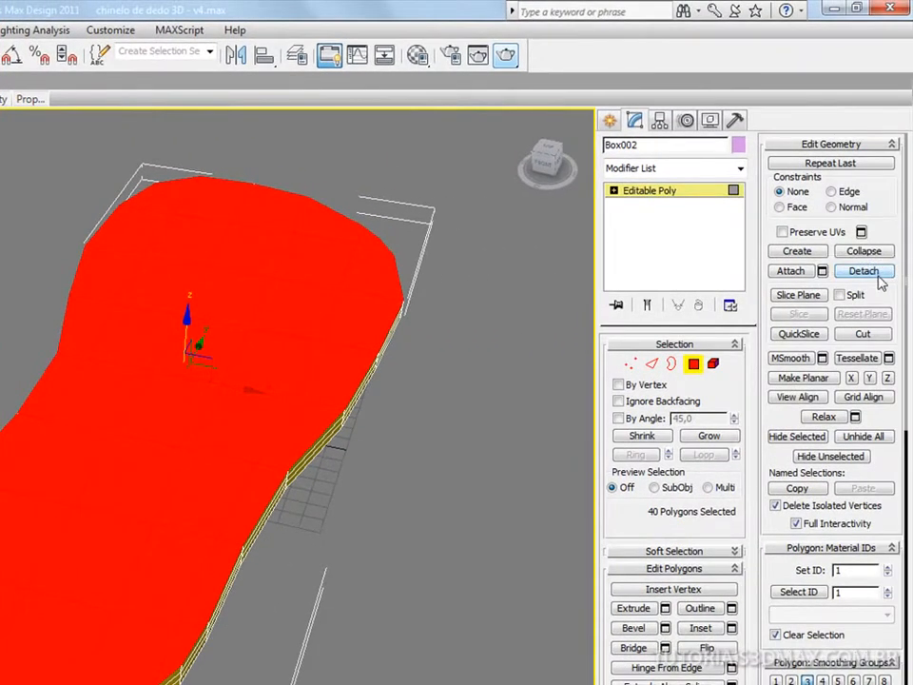
- Detach the selected top-face polygons as a separate object named "base"
left_click(884, 276)
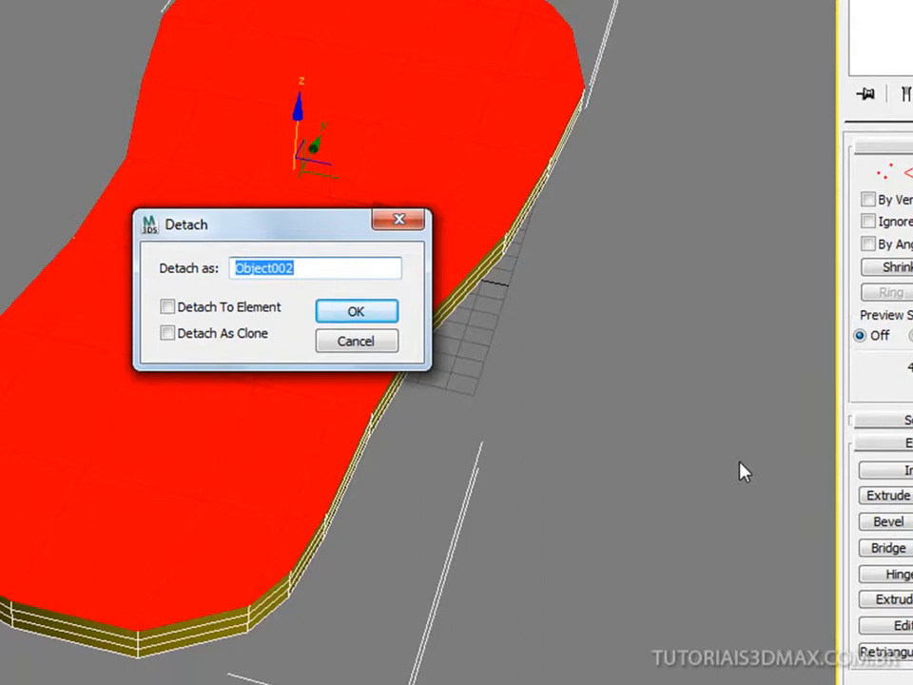
type("textura ba")
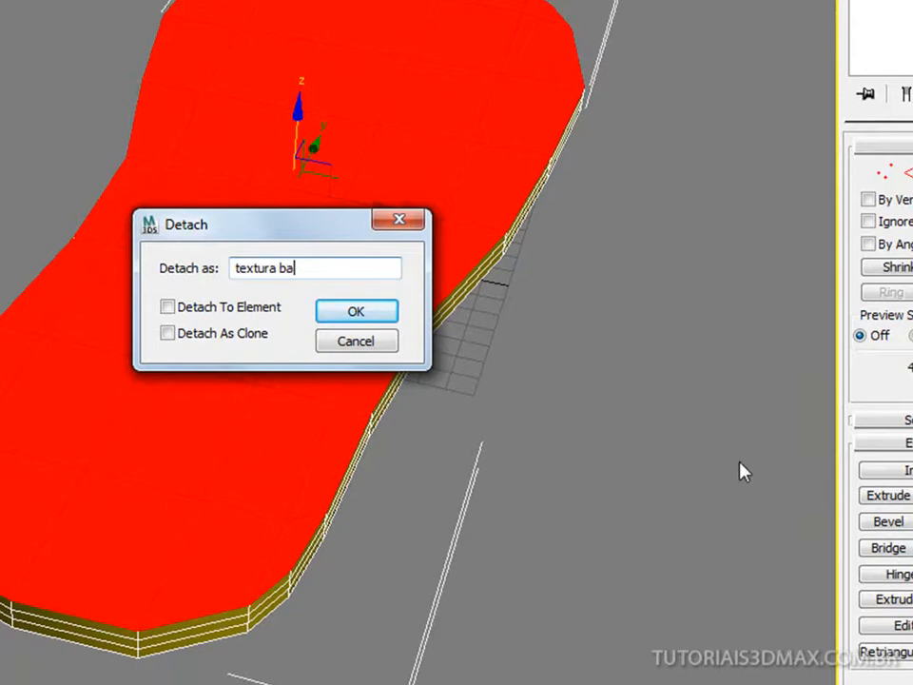
key("BackSpace")
key("BackSpace")
key("BackSpace")
key("BackSpace")
key("BackSpace")
key("BackSpace")
key("BackSpace")
key("BackSpace")
key("BackSpace")
key("BackSpace")
key("BackSpace")
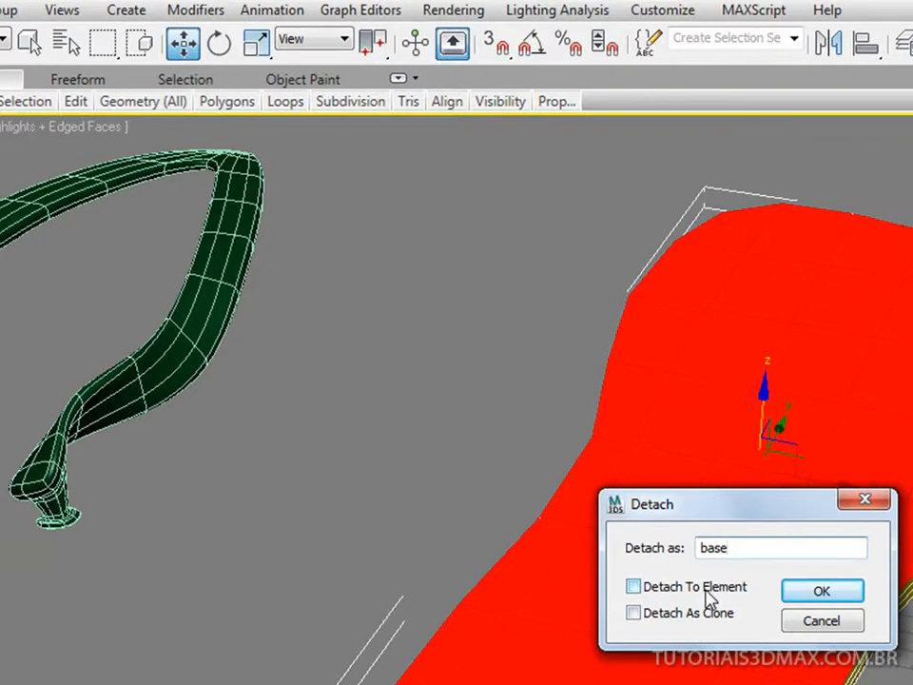
left_click(837, 590)
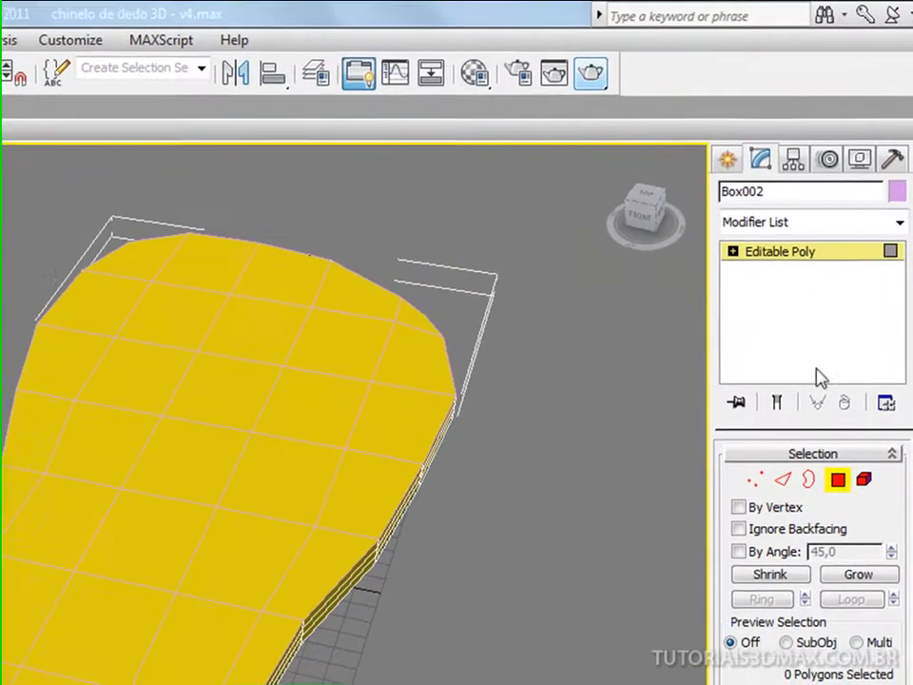
- Leave polygon editing on the sole and select the detached "base" object
left_click(835, 478)
left_click(542, 603)
left_click(201, 517)
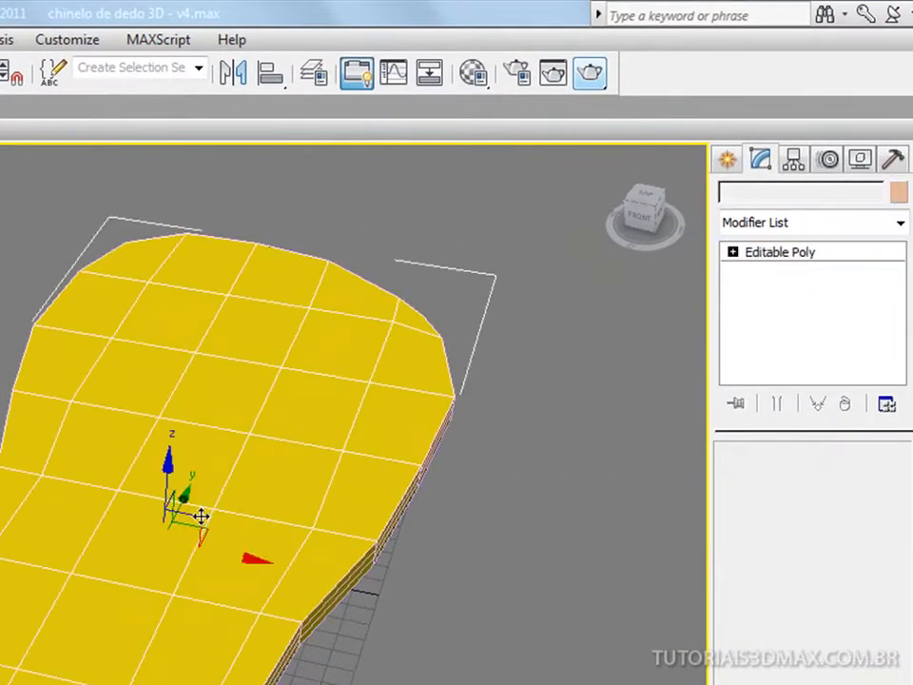
- Lift the "base" object off the sole twice to check the separation, undoing each move
left_click_drag(169, 466, 143, 220)
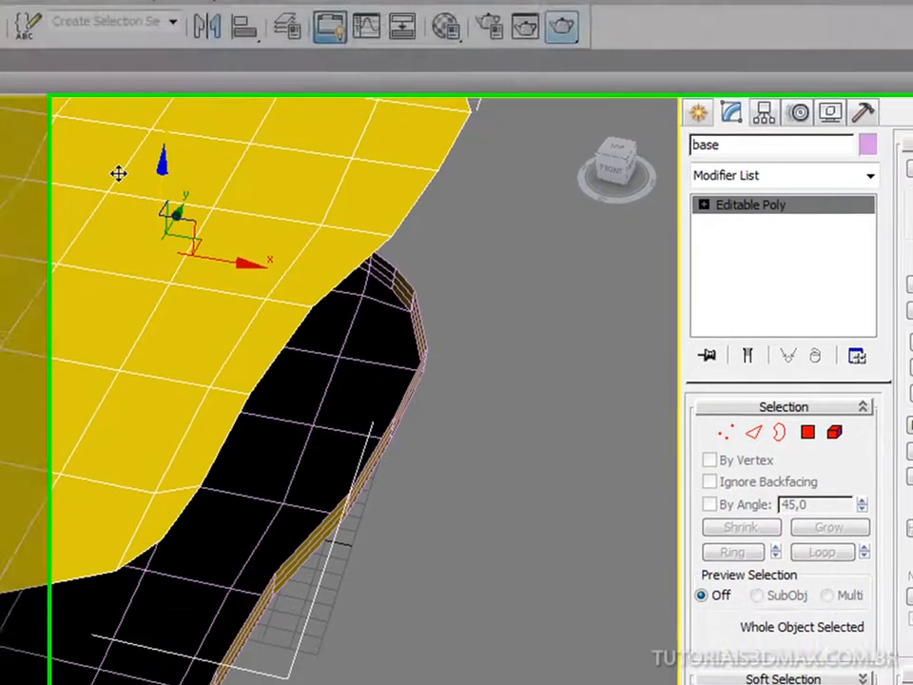
key("ctrl+z")
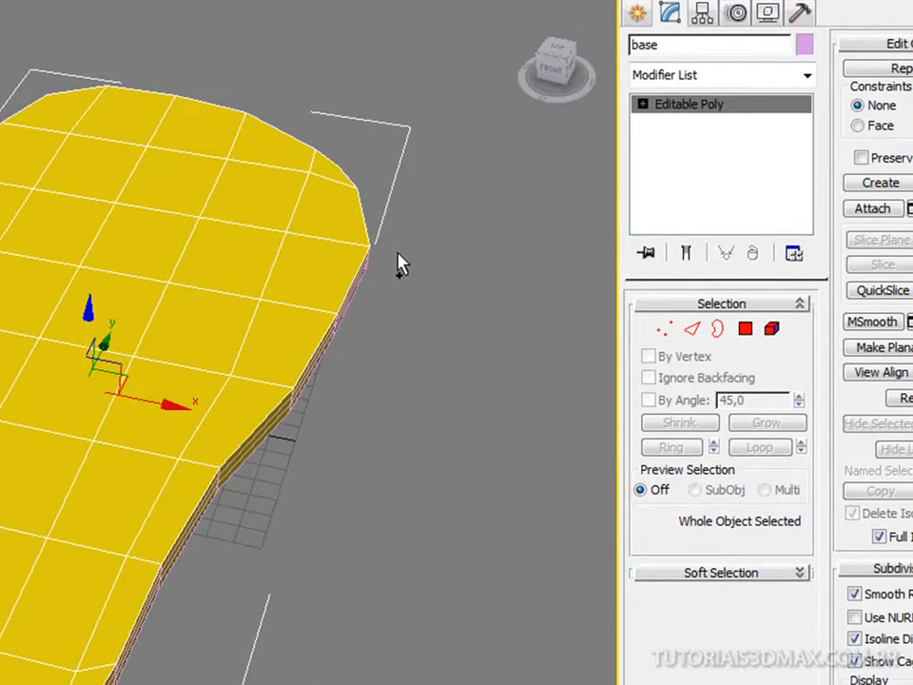
left_click_drag(92, 320, 39, 139)
key("ctrl+z")
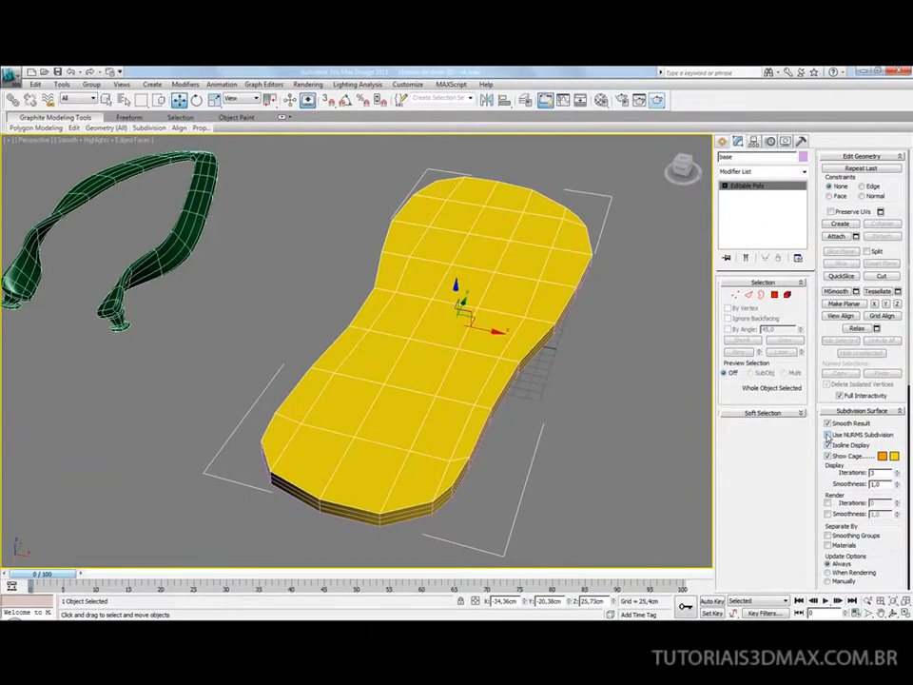
- Turn on NURMS Subdivision for both "base" and the lower sole piece Box002, leaving nothing selected
left_click(828, 434)
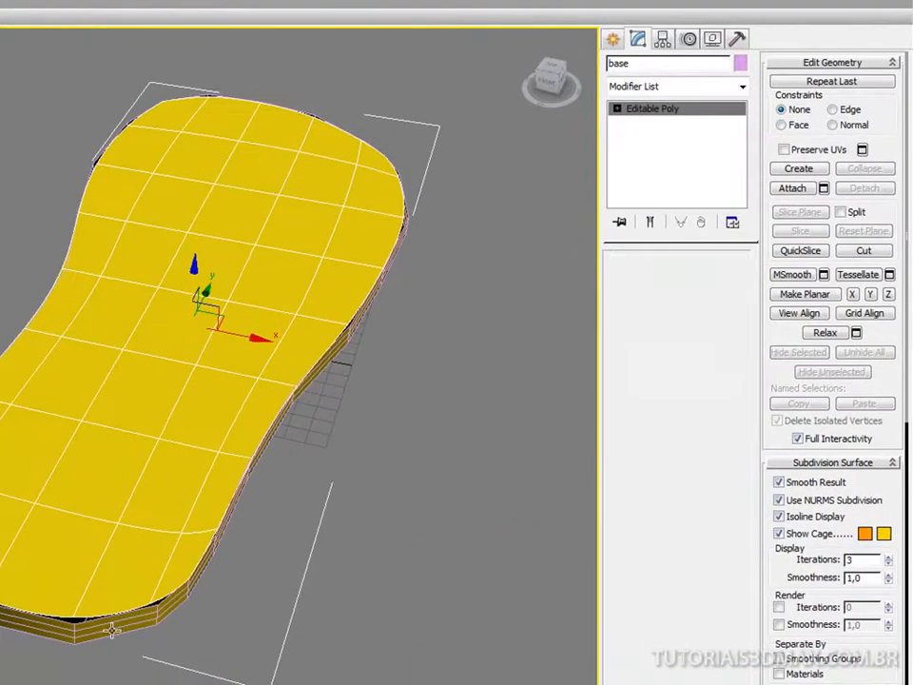
left_click(111, 630)
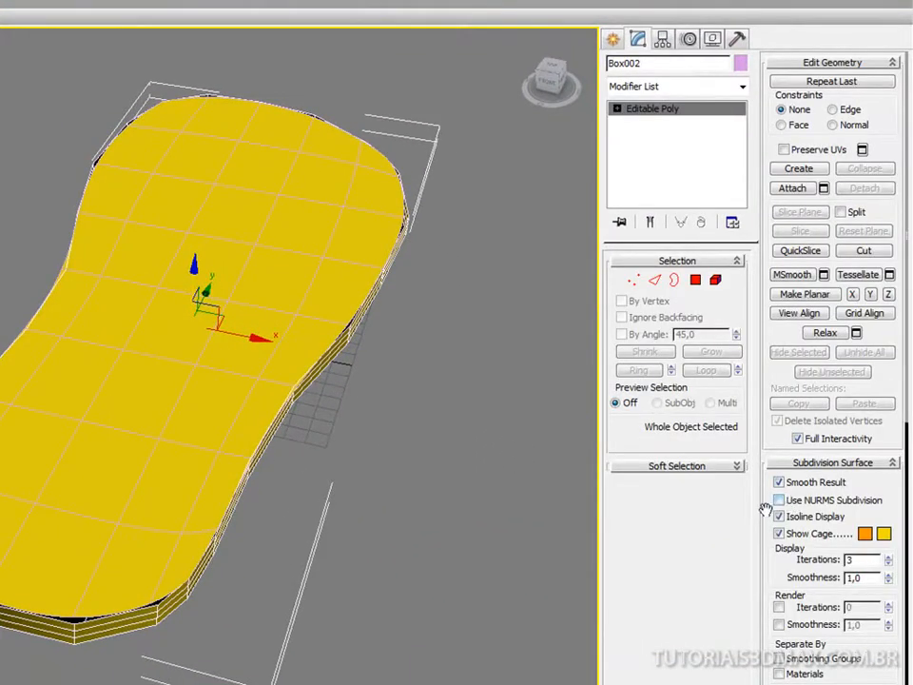
left_click(780, 501)
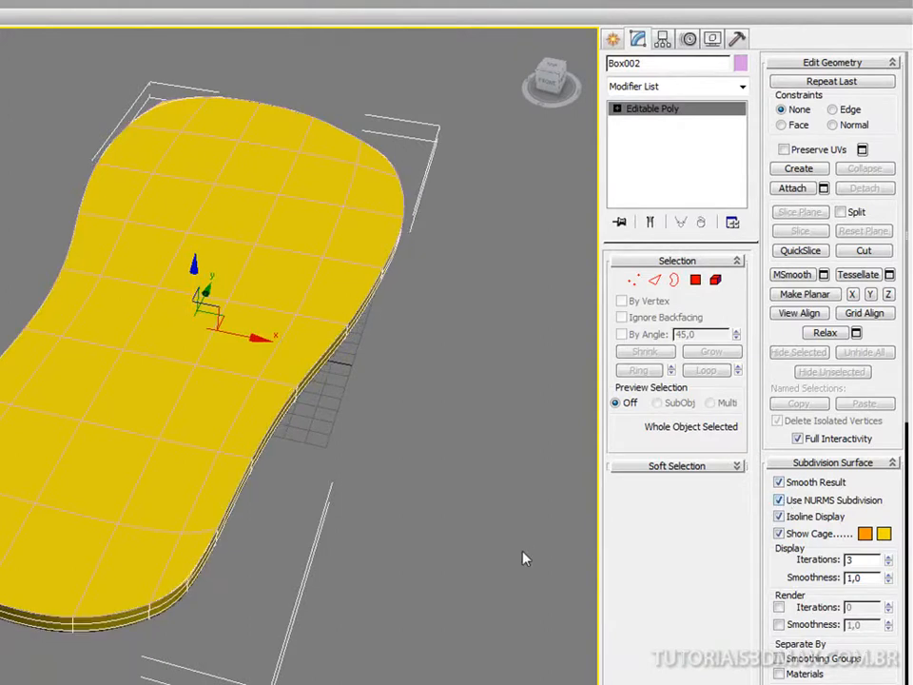
left_click(524, 559)
- Turn NURMS Subdivision back off for both the lower sole piece and "base", and clear the selection
middle_click_drag(85, 463, 685, 311, "alt")
mouse_move(740, 363)
middle_mouse_down()
mouse_move(767, 285)
mouse_move(745, 347)
middle_mouse_up()
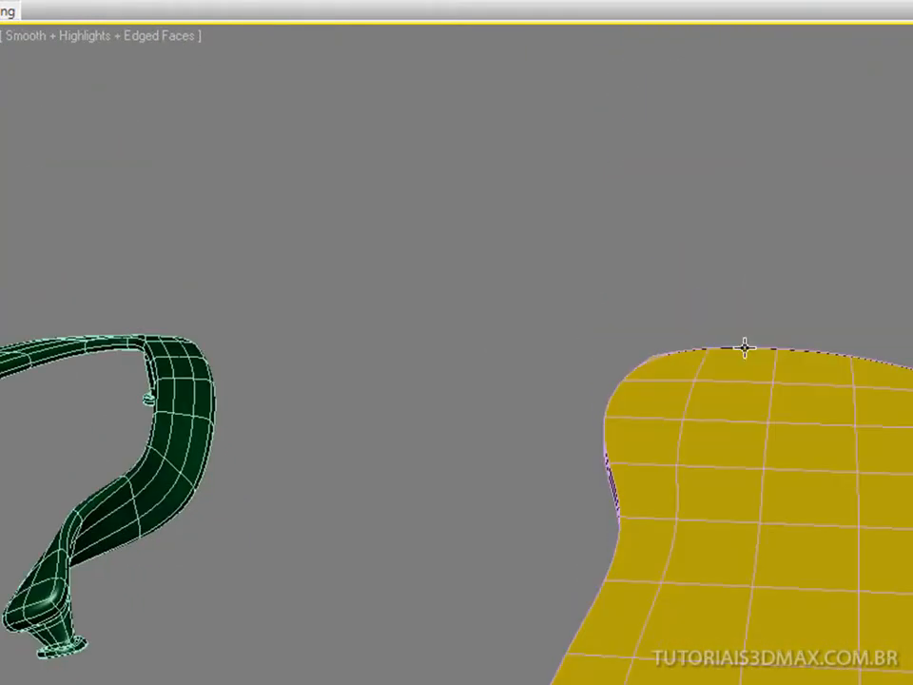
left_click(743, 350)
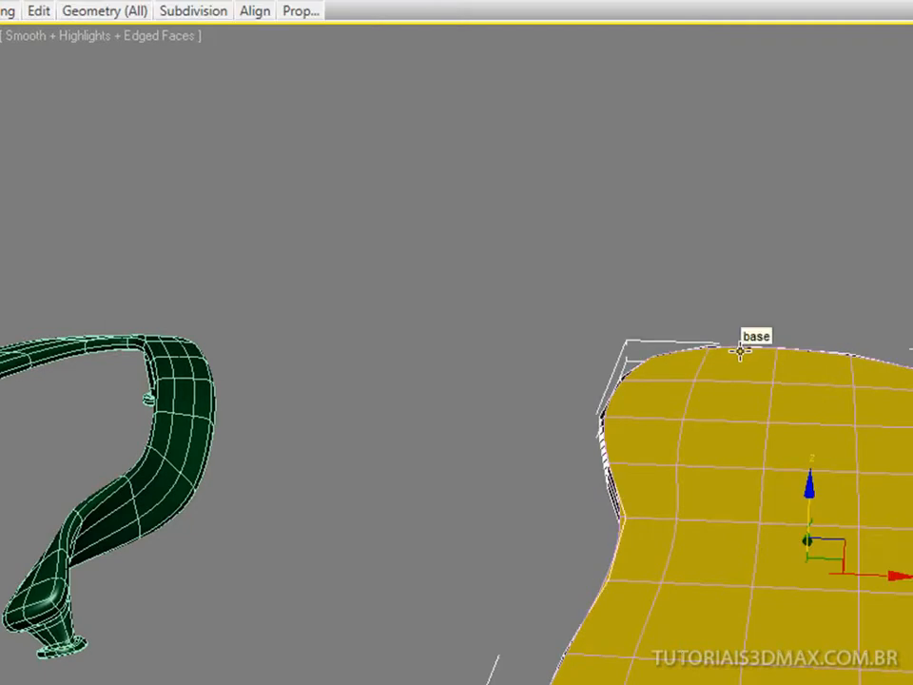
key("ctrl+q")
key("ctrl+d")
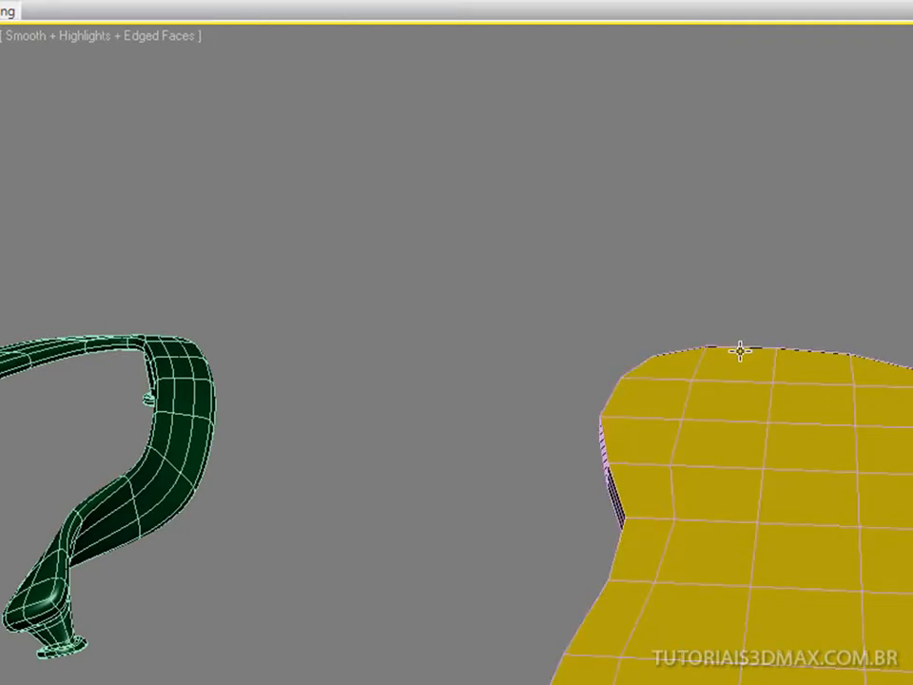
- Lift the detached top piece off the sole along Z, and undo back past the detach
left_click(740, 352)
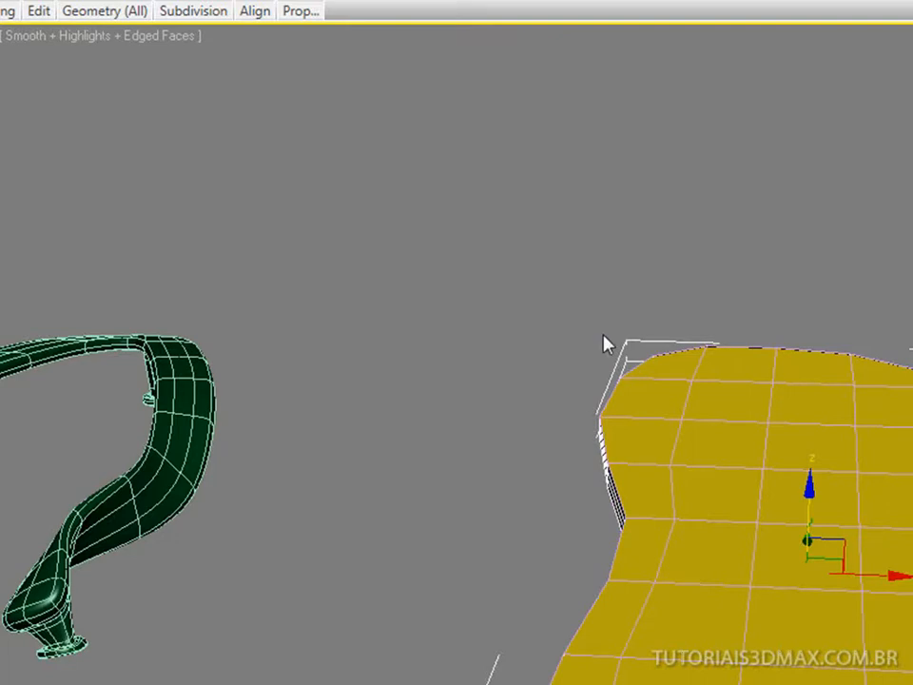
left_click(575, 305)
left_click(778, 478)
left_click_drag(804, 485, 800, 296)
key("ctrl+z")
key("ctrl+z")
key("ctrl+z")
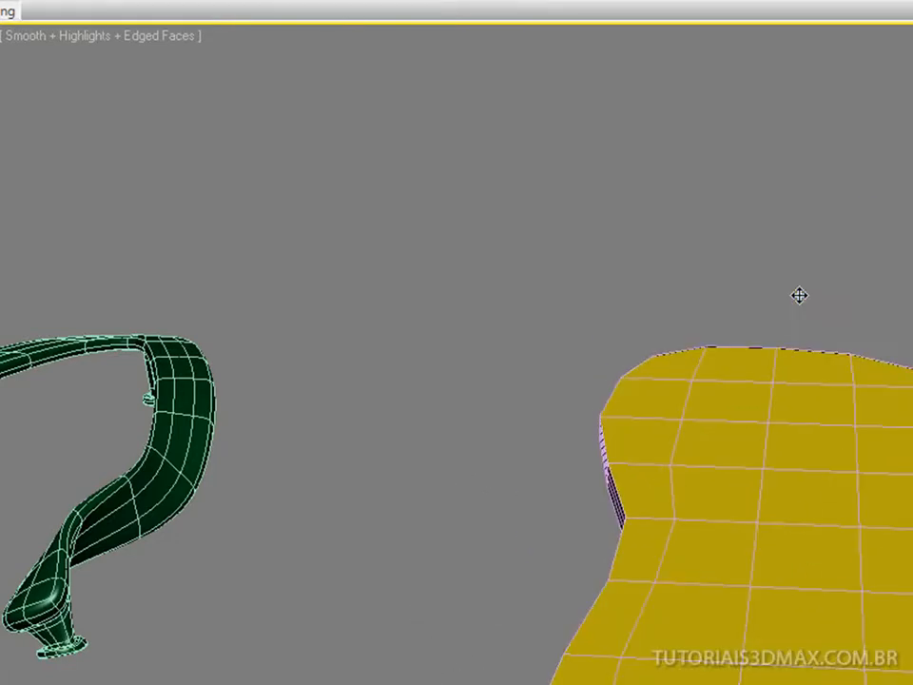
- Select the sole Box002 and try lifting it along Z as a check, cancelling the move
left_click(497, 461)
left_click(856, 530)
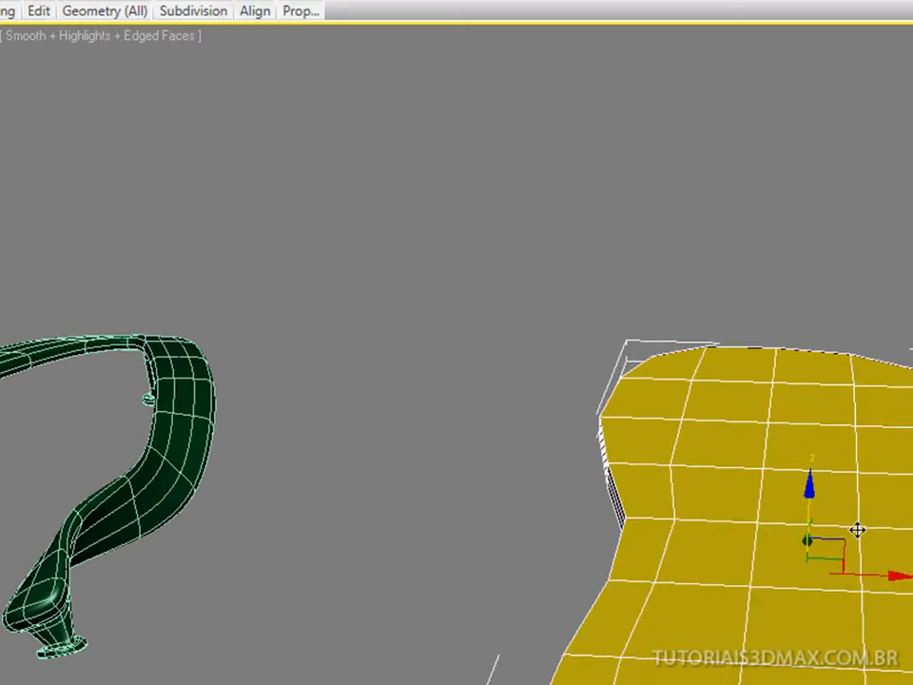
left_click_drag(809, 494, 797, 387)
right_click(798, 387)
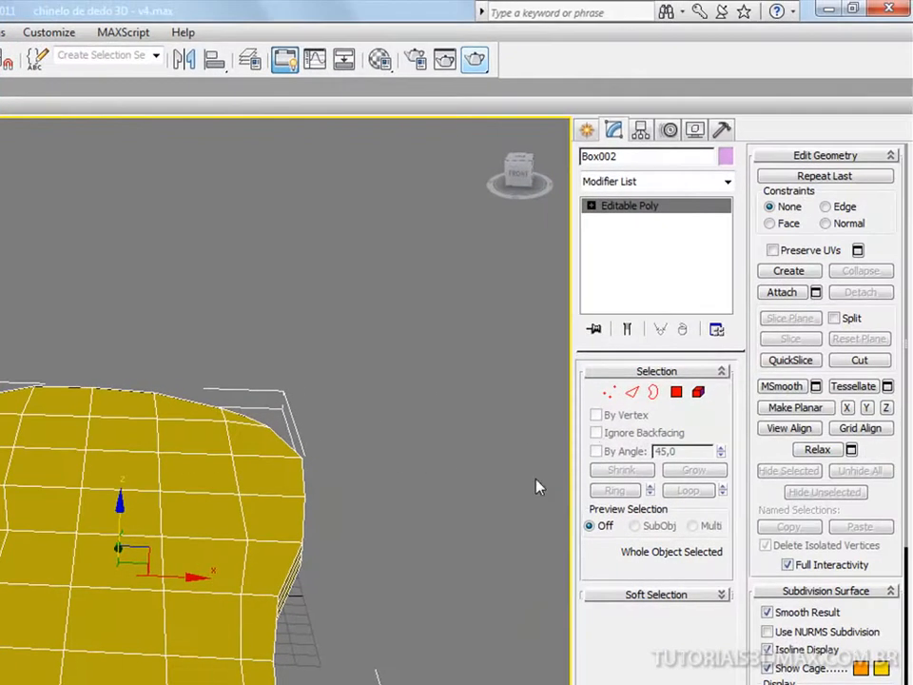
- In polygon editing on Box002, add the unselected toe polygons to the top-face selection
left_click(677, 393)
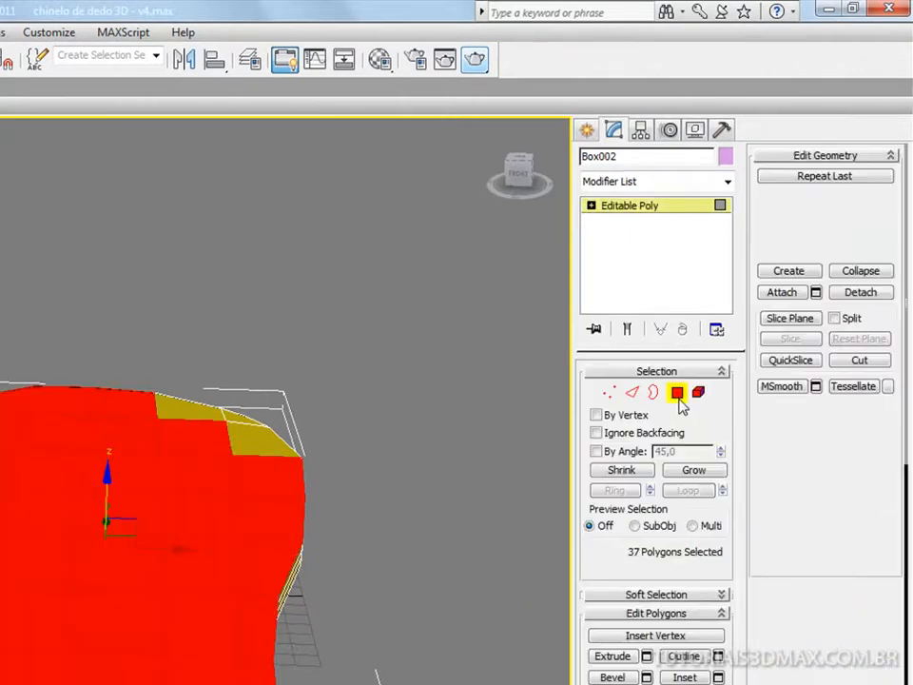
middle_click_drag(201, 509, 290, 477, "alt")
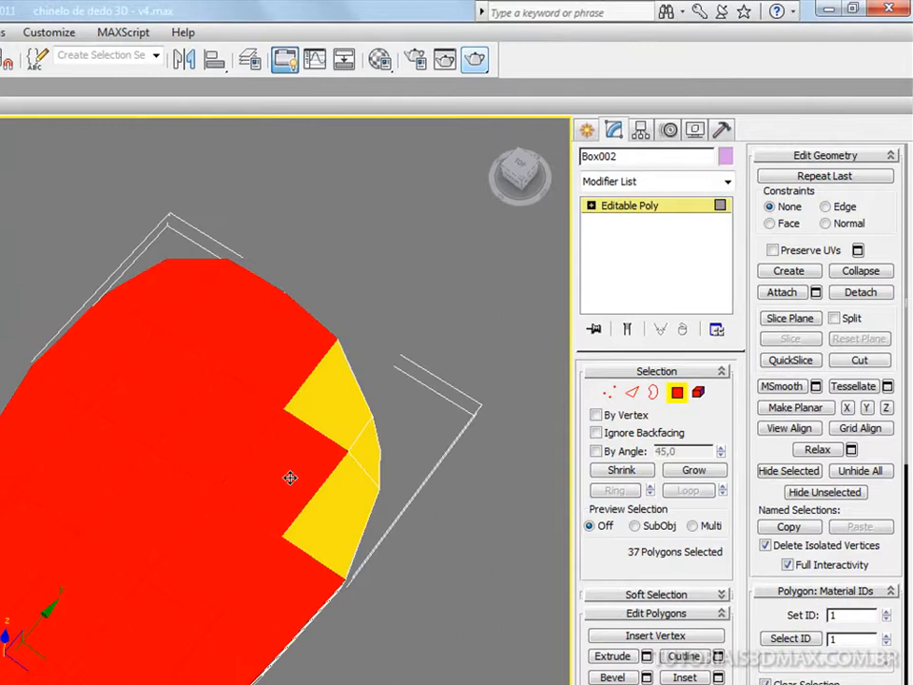
left_click(338, 495, "ctrl")
left_click(363, 465, "ctrl")
left_click(348, 421, "ctrl")
middle_click_drag(61, 568, 72, 435, "alt")
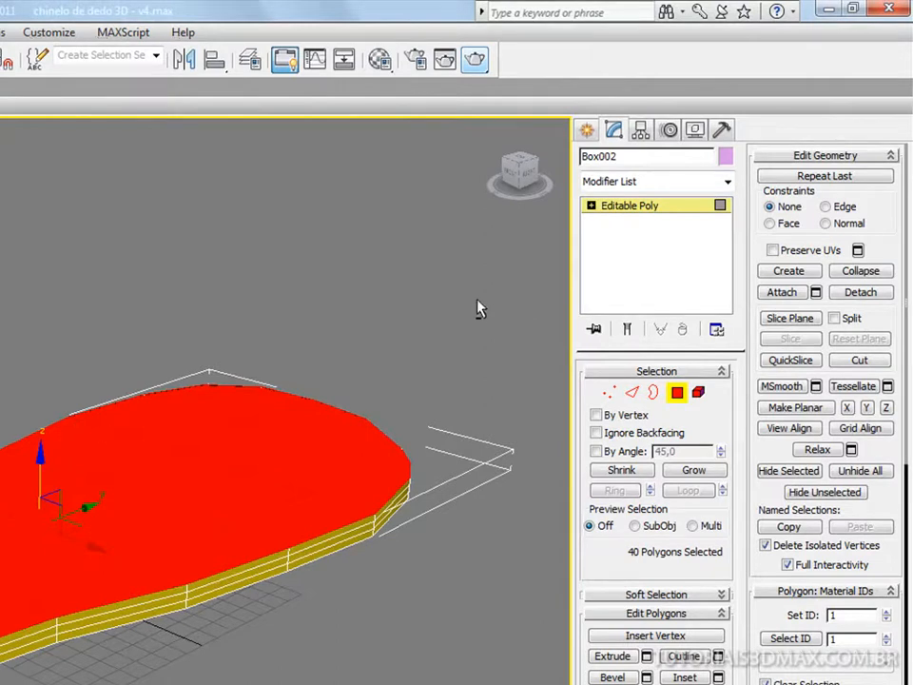
- Detach the selected top polygons of the sole as an element and leave polygon editing with nothing selected
left_click(856, 293)
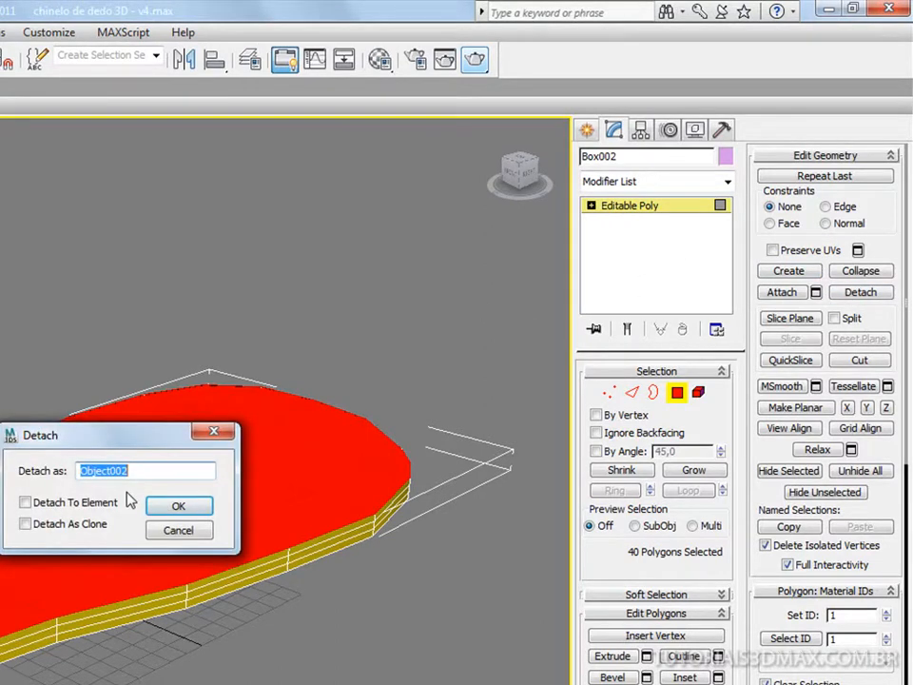
left_click(99, 510)
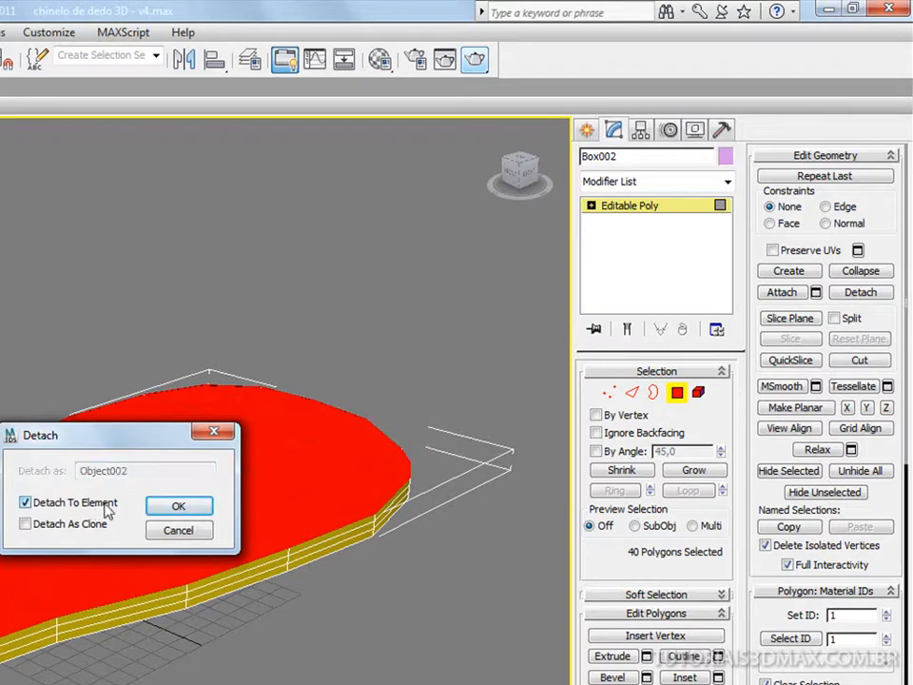
left_click(175, 508)
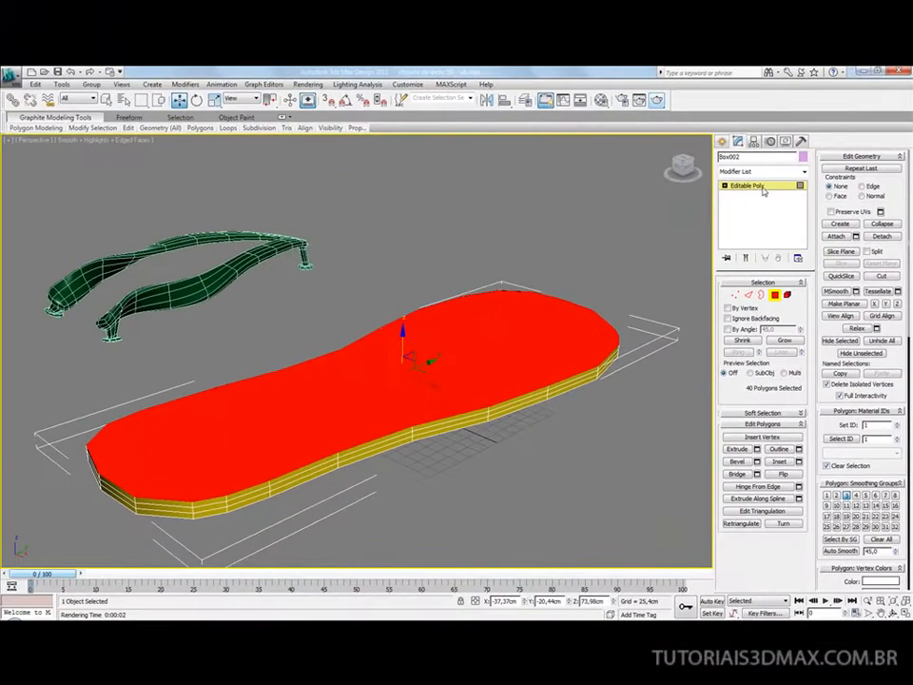
left_click(763, 190)
left_click(597, 380)
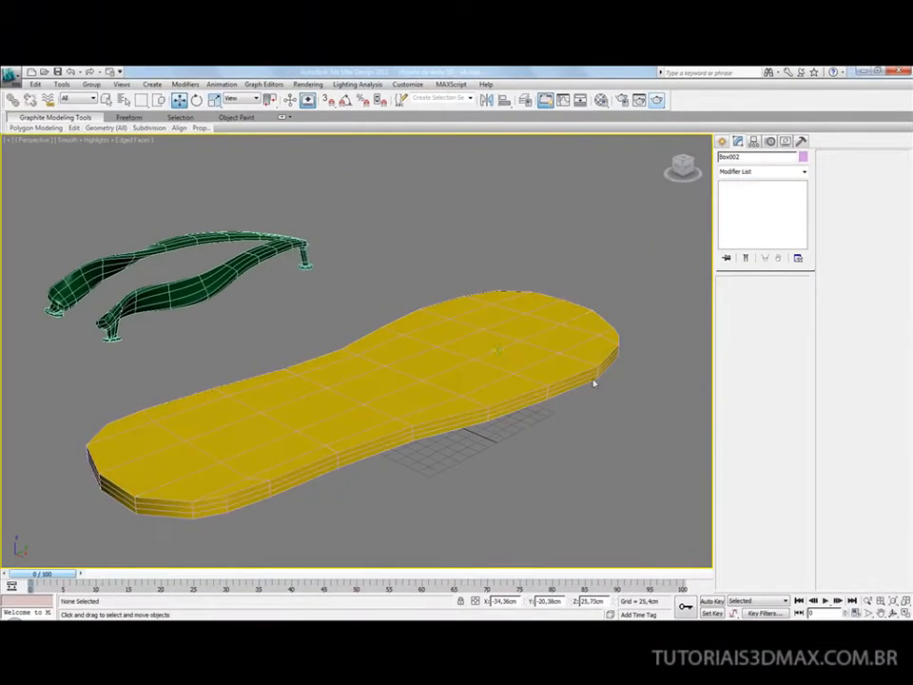
- Select the sole and lift it to check that both elements move together, undoing the move
left_click(495, 351)
left_click_drag(379, 344, 389, 265)
key("ctrl+z")
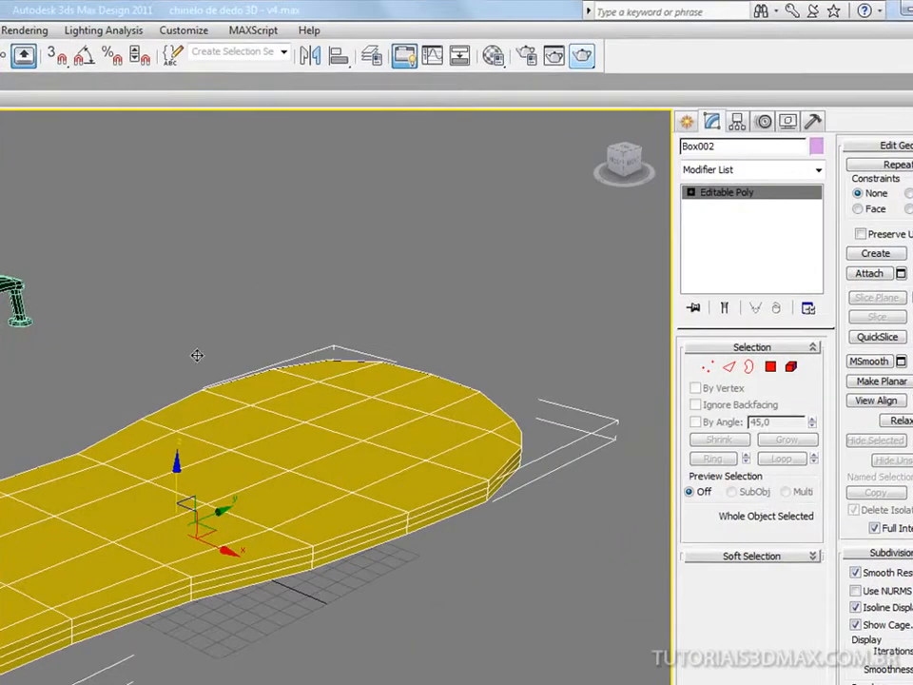
- Turn on NURMS Subdivision for the sole with the detached element and render the Perspective view to inspect its edge
left_click(856, 591)
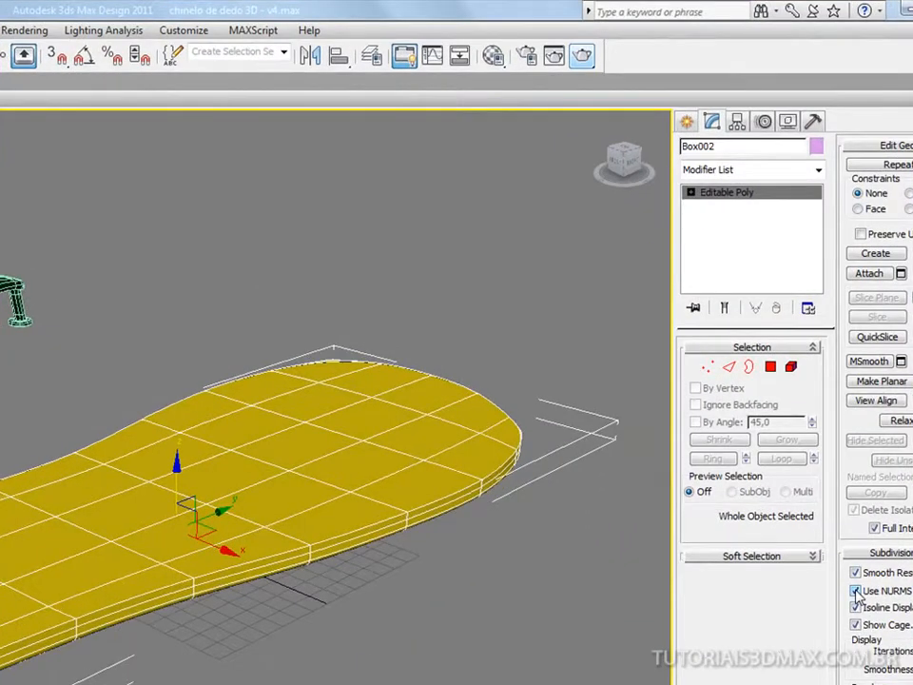
middle_click_drag(159, 623, 206, 619, "alt")
middle_click_drag(211, 547, 188, 585)
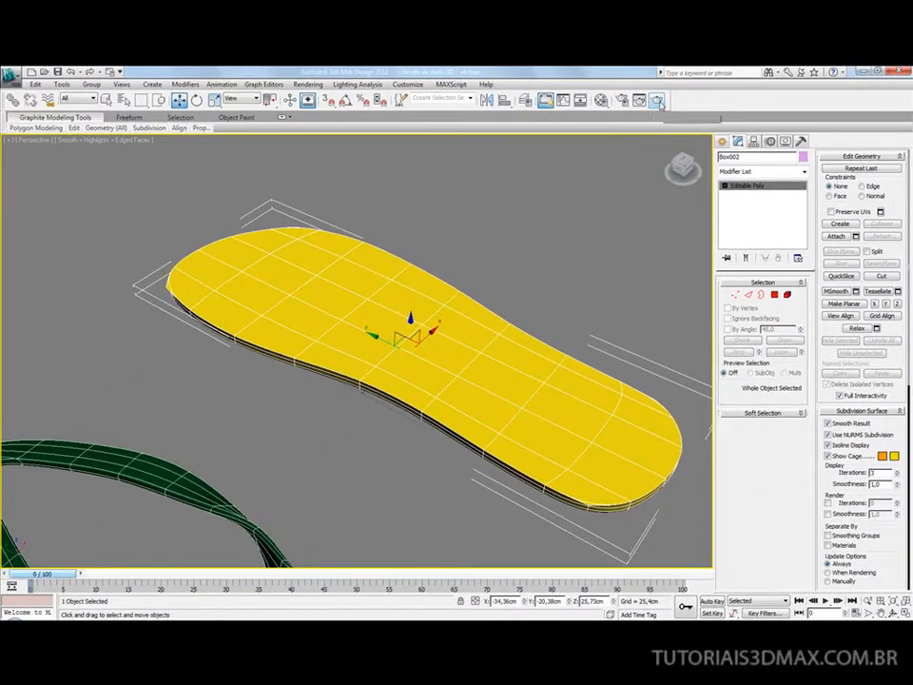
left_click(657, 101)
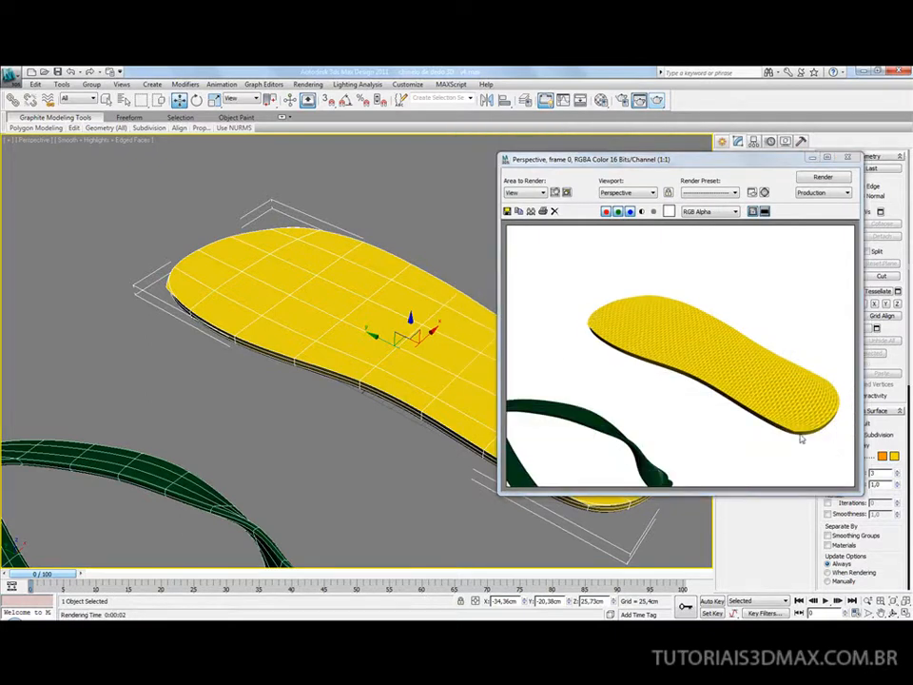
left_click(848, 157)
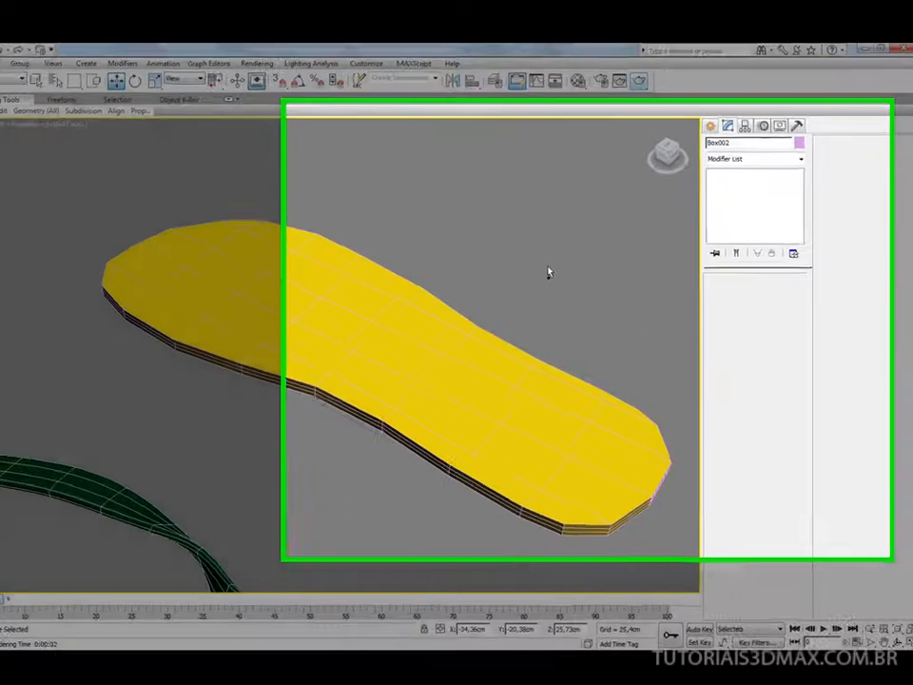
- Undo back past the element detach and reselect the sole Box002
key("ctrl+z")
left_click(520, 278)
left_click(439, 350)
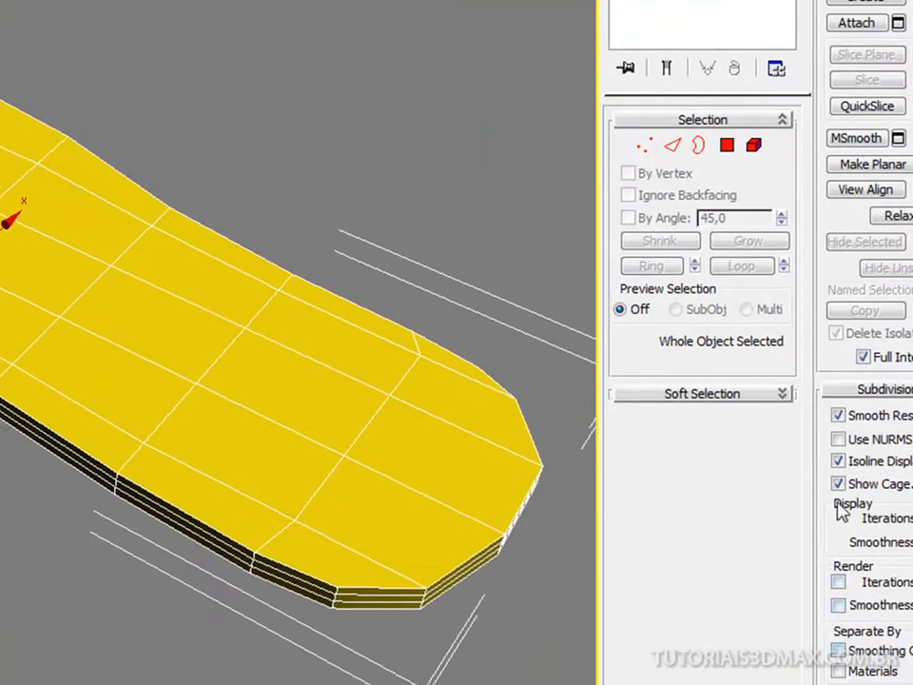
- Render the undivided sole with NURMS Subdivision on to inspect its edge, and turn NURMS Subdivision back off
left_click(839, 440)
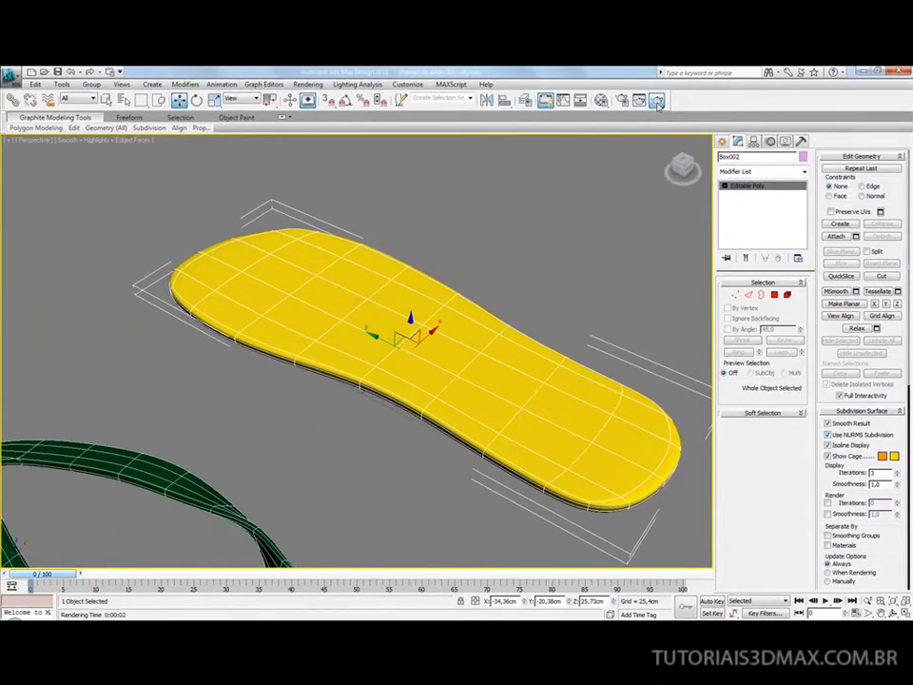
left_click(656, 101)
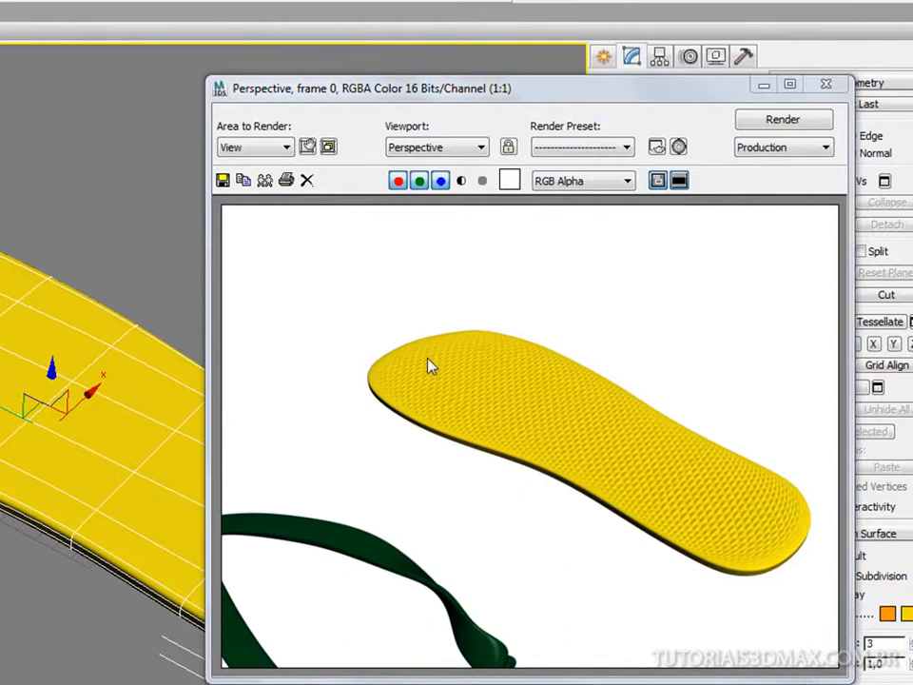
left_click(825, 84)
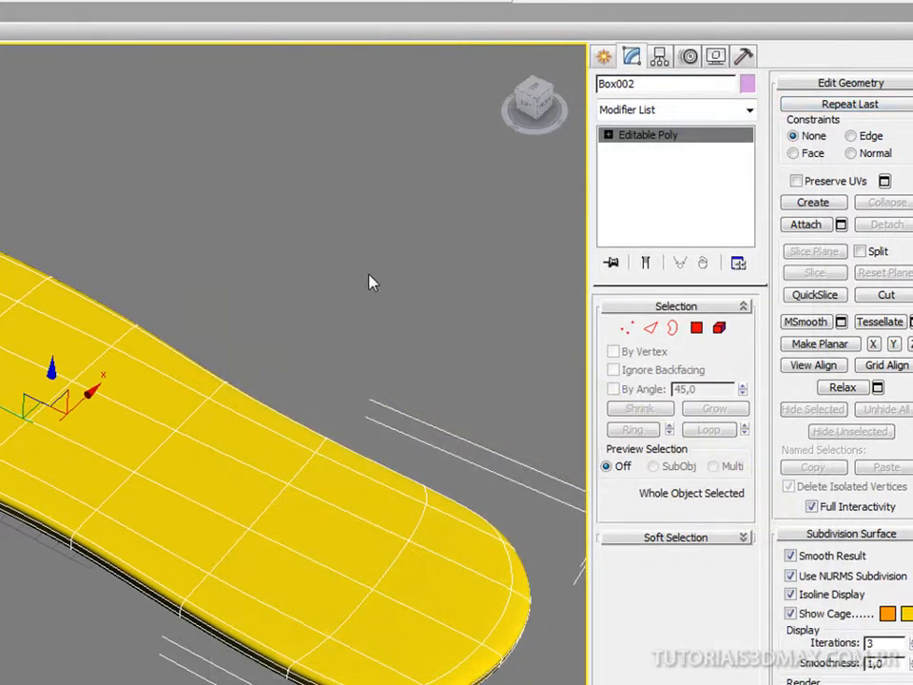
left_click(790, 576)
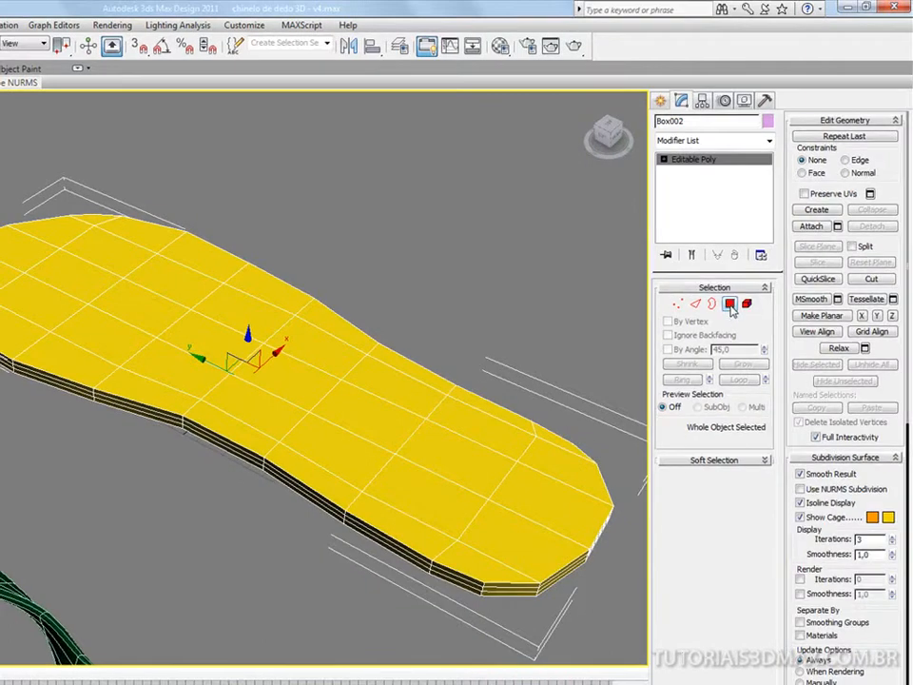
- Return to polygon editing on the sole and add the missing toe polygon to the top-face selection
left_click(696, 328)
key("ctrl+a")
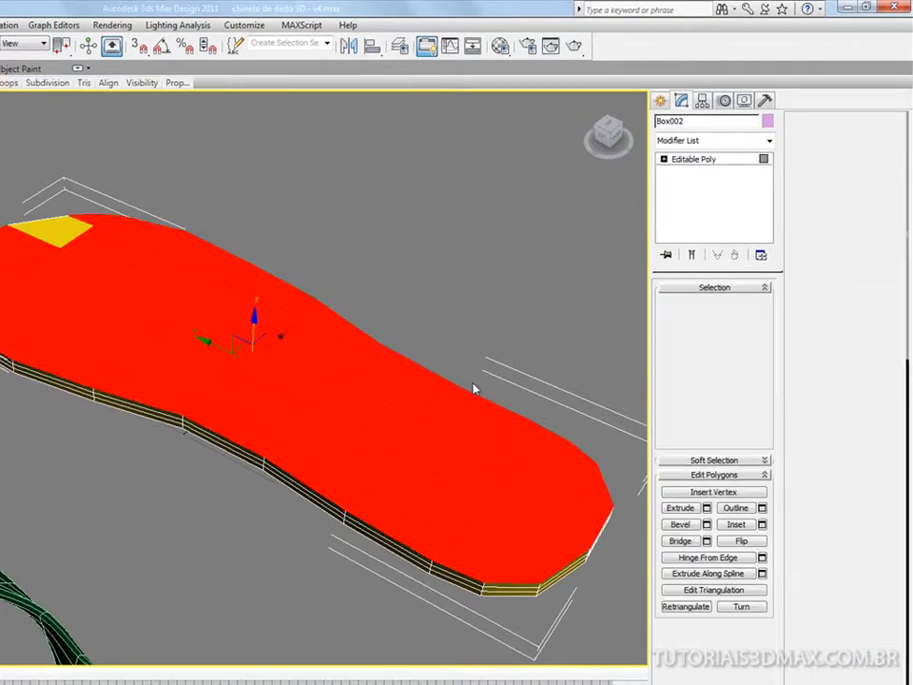
left_click(66, 233, "ctrl")
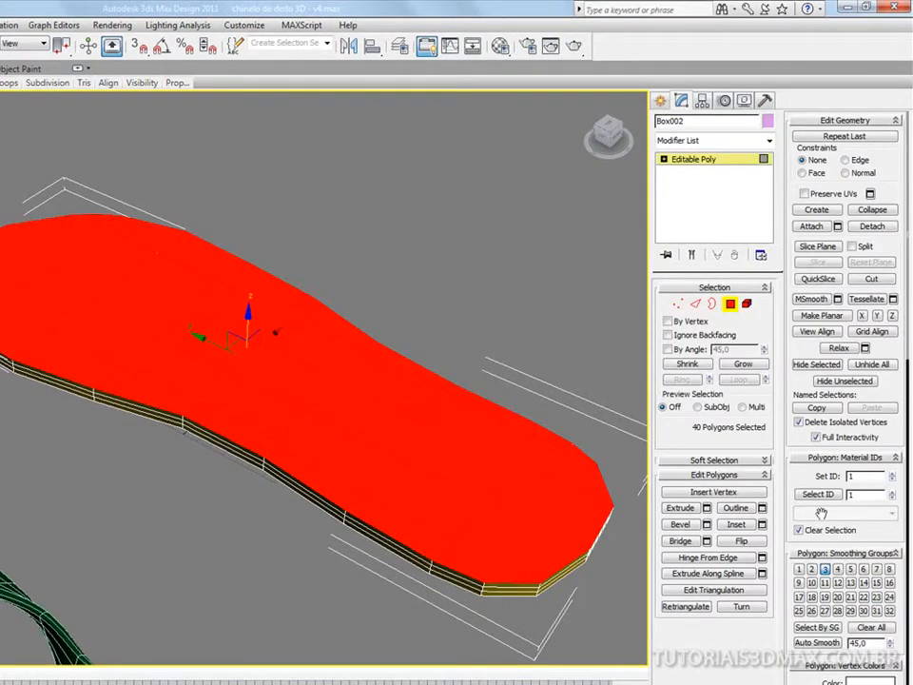
- Set the top polygons' material ID to 2 and test selecting polygons by ID 2, undoing the test selection
left_click_drag(794, 477, 803, 412)
left_click_drag(869, 409, 834, 410)
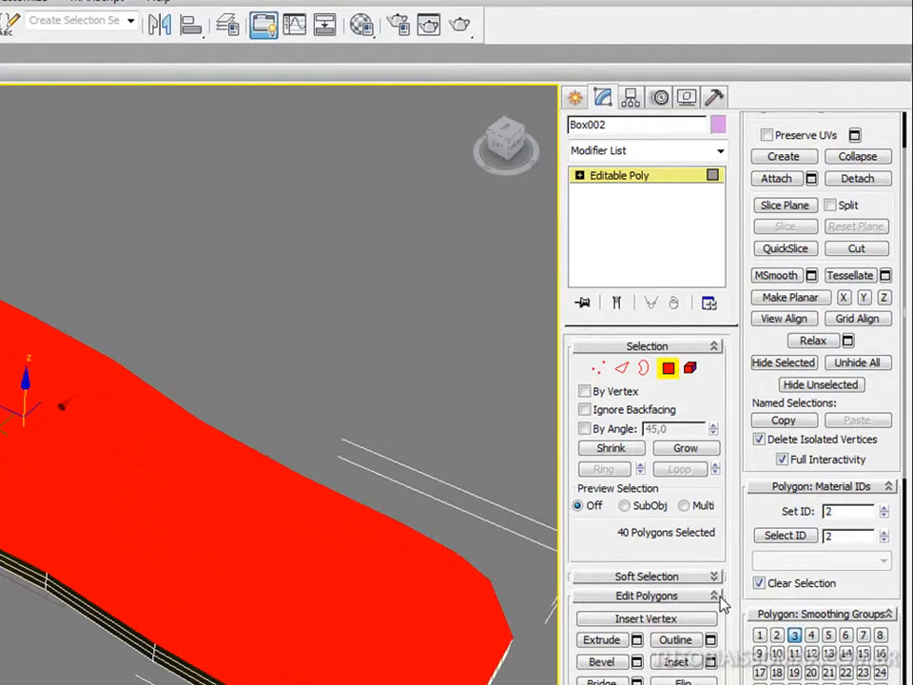
left_click(788, 535)
mouse_move(175, 515)
middle_mouse_down("alt")
mouse_move(205, 349)
mouse_move(159, 483)
mouse_move(160, 518)
middle_mouse_up("alt")
key("ctrl+z")
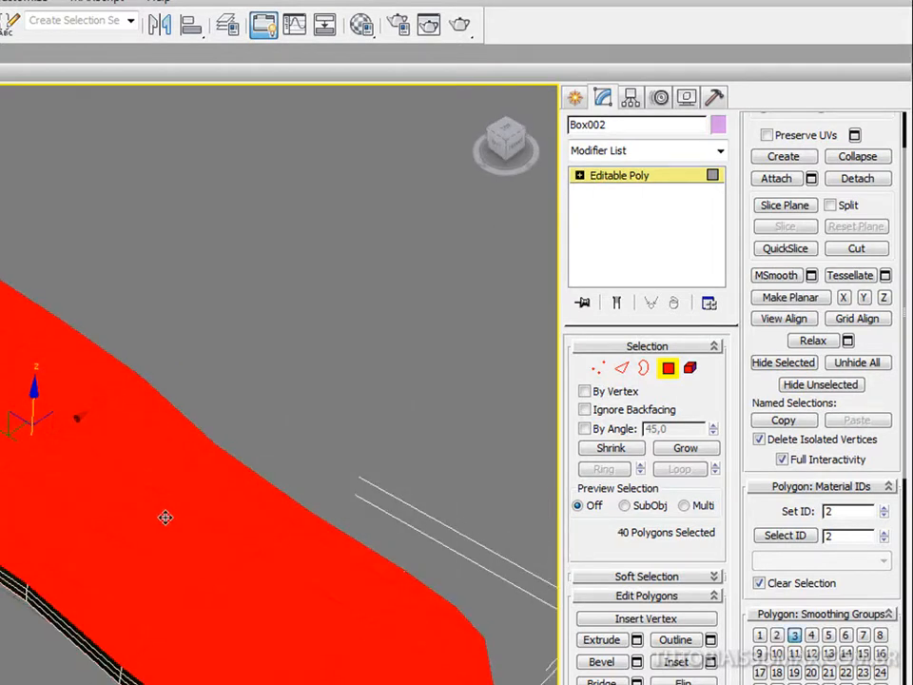
- Test selecting the sole's polygons by another material ID and undo back to the top-face selection
double_click(848, 511)
left_click_drag(835, 537, 819, 536)
left_click(804, 537)
middle_click_drag(112, 598, 110, 623, "alt")
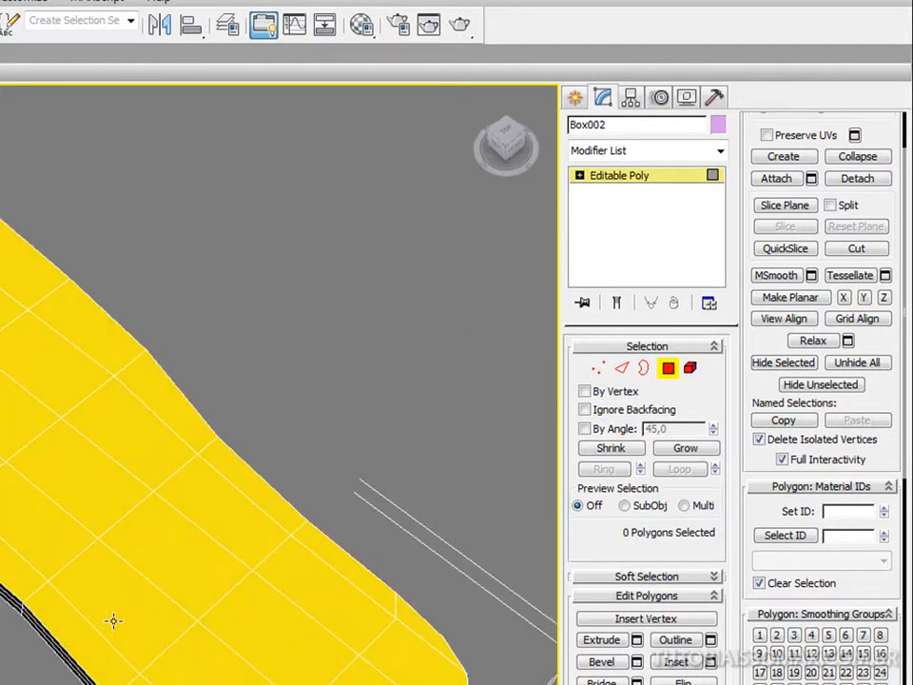
key("ctrl+z")
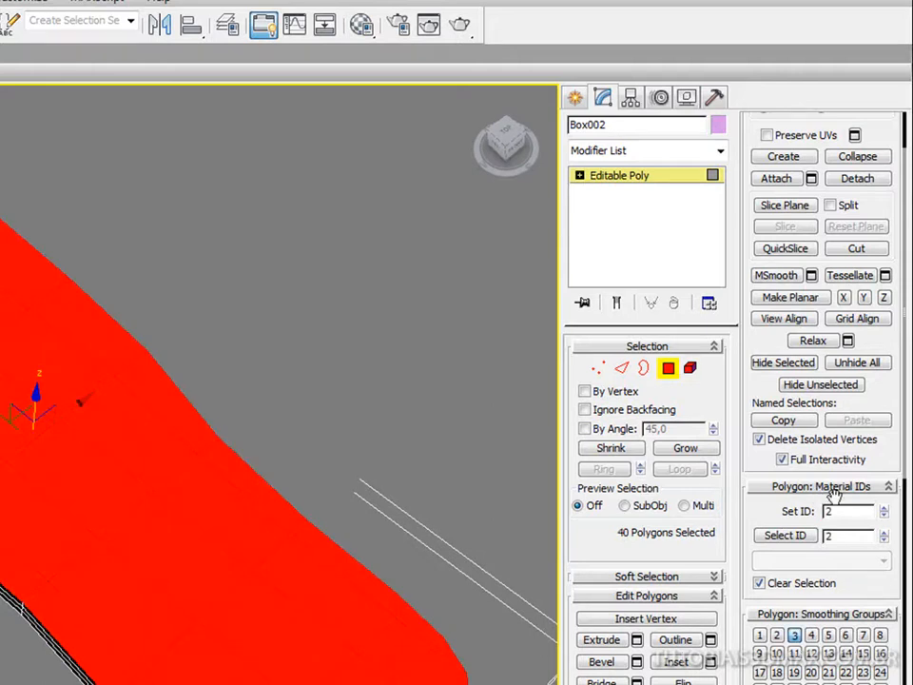
- Set the top polygons' material ID to 1 and inspect the selection from the underside and top of the sole
double_click(833, 511)
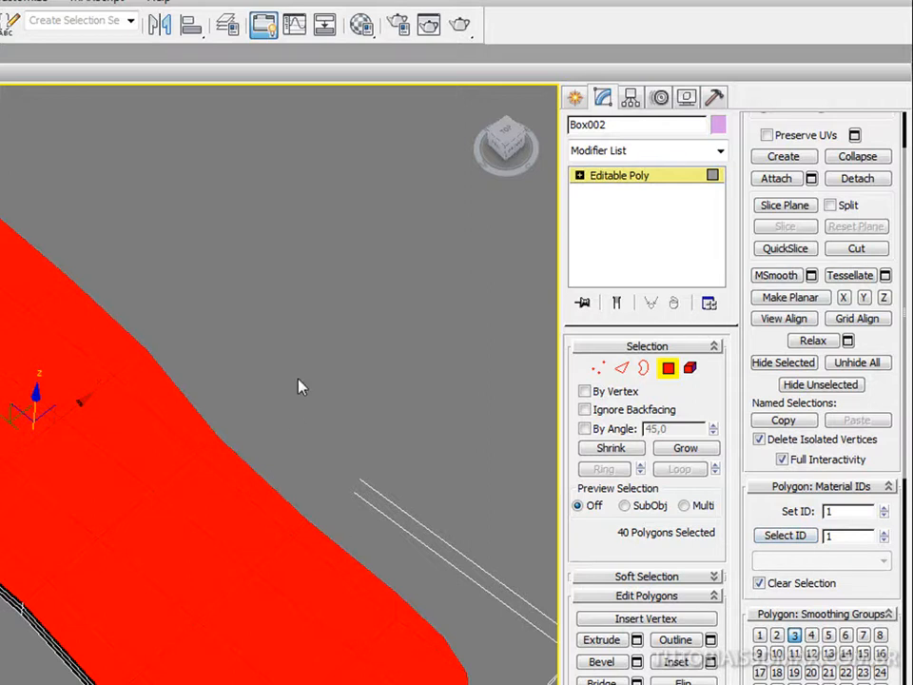
middle_click_drag(165, 472, 128, 240, "alt")
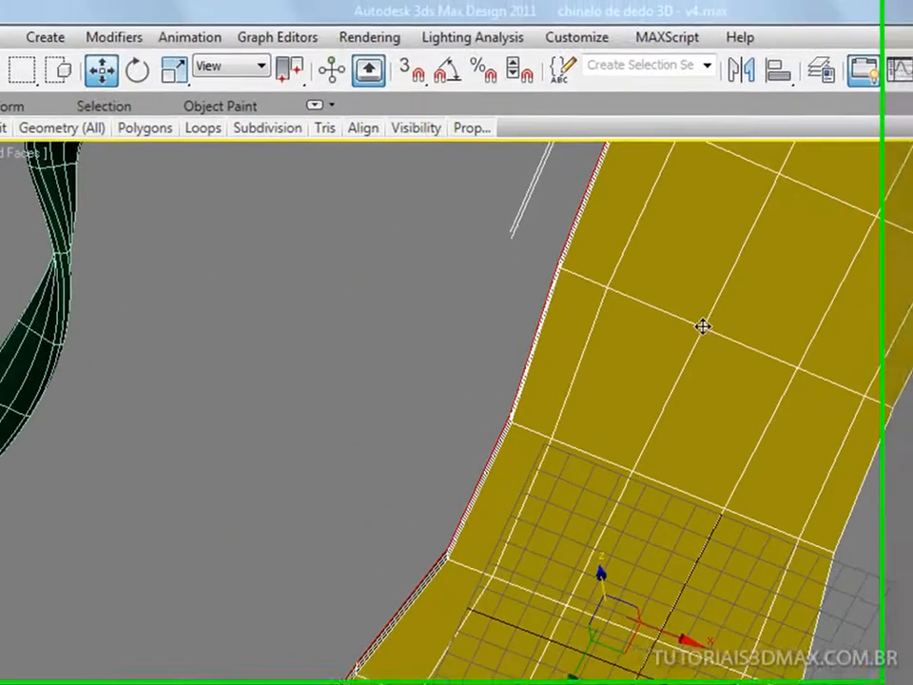
middle_click_drag(702, 326, 796, 596, "alt")
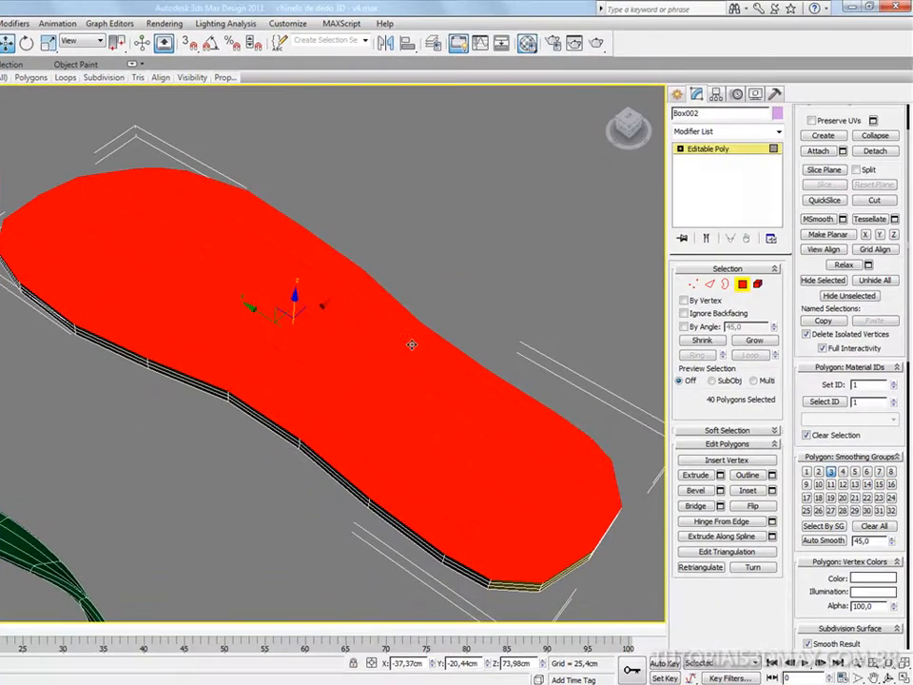
- Open the Material Editor, enlarge the textura chinelo sample preview, and copy the material's Bump map from its parent level
key("m")
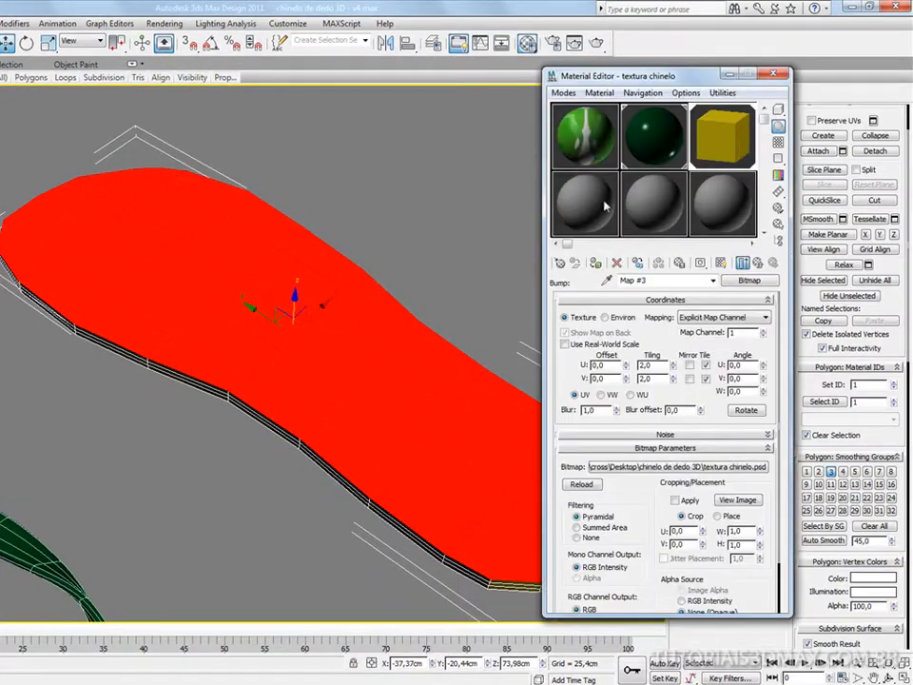
double_click(715, 140)
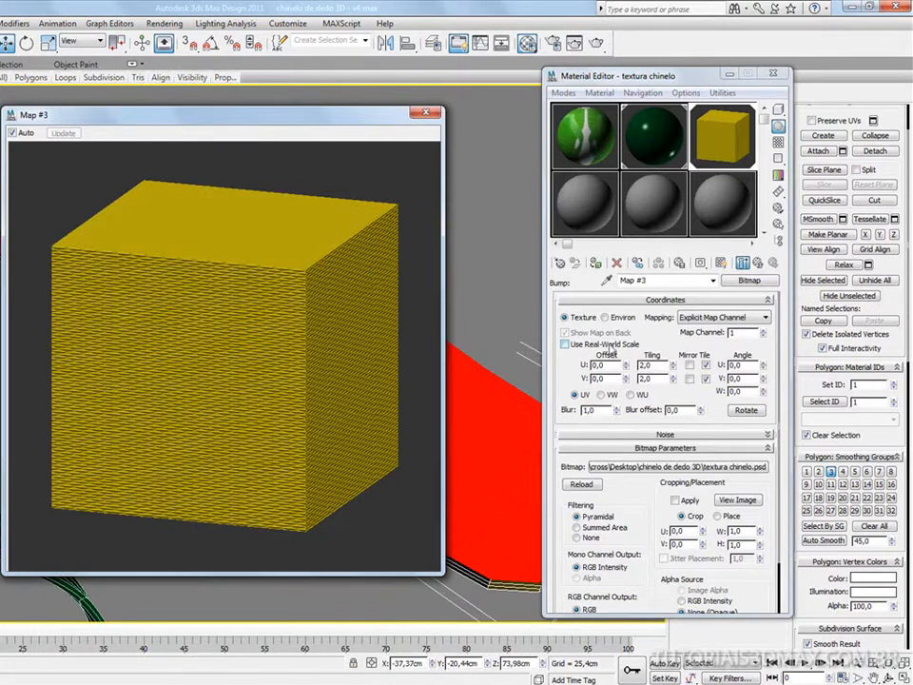
left_click(742, 263)
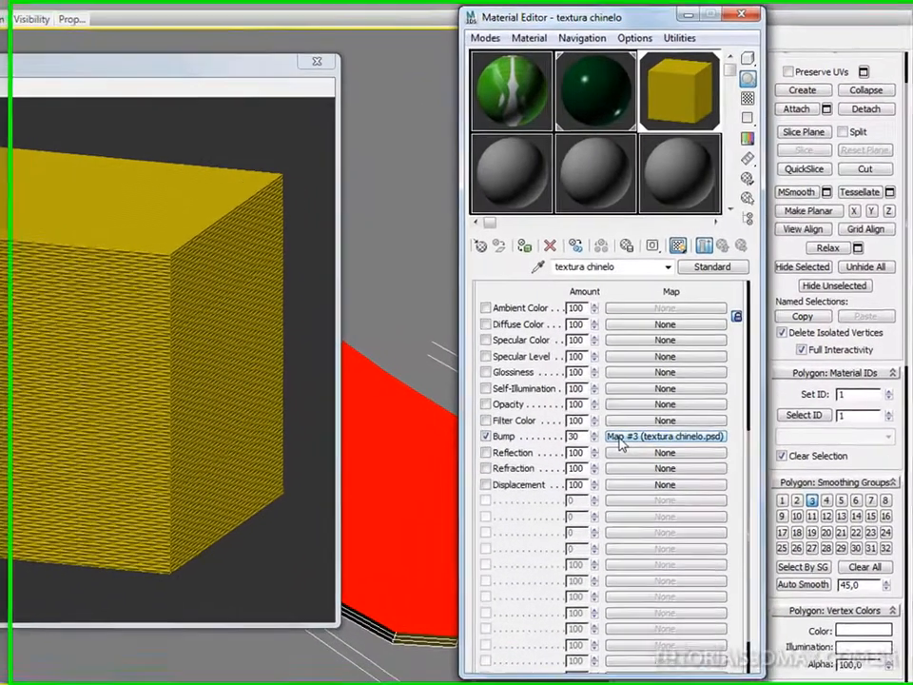
right_click(679, 423)
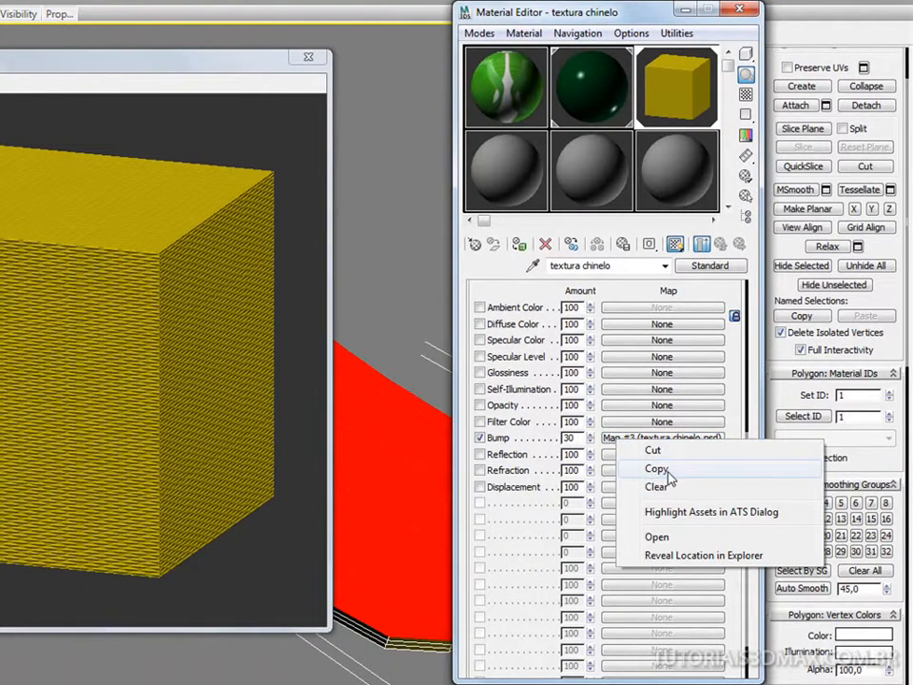
left_click(657, 468)
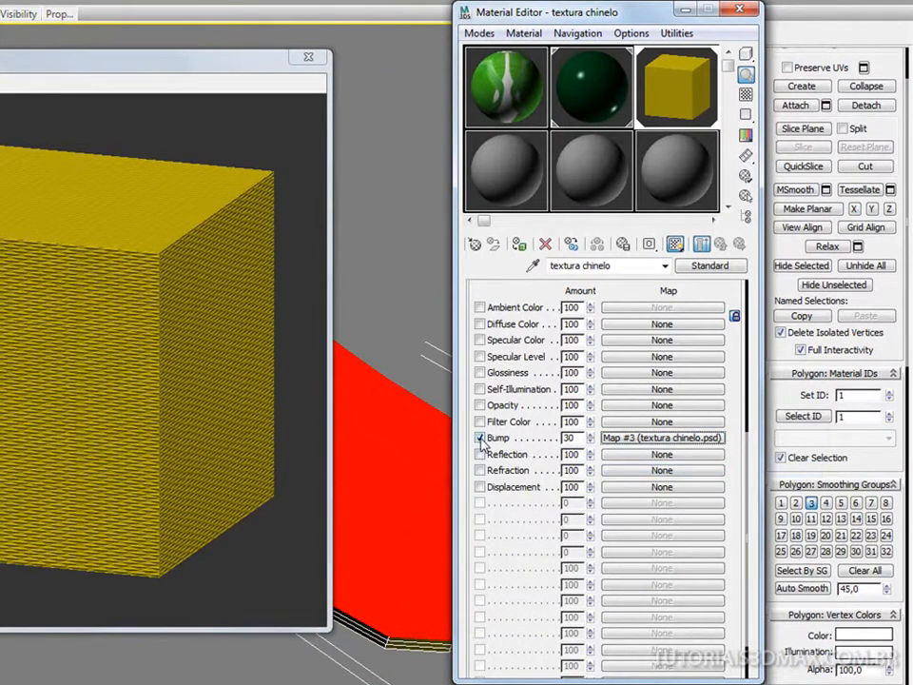
- Disable the textura chinelo material's Bump map and paste its copy into the 07 - Default material's Bump slot with amount 50
left_click(479, 437)
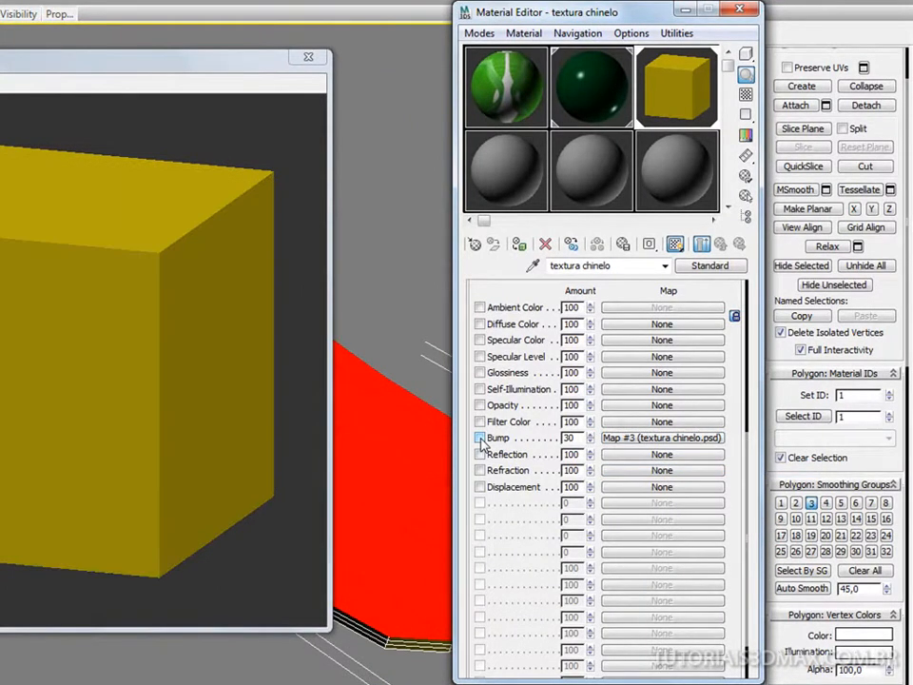
left_click(500, 170)
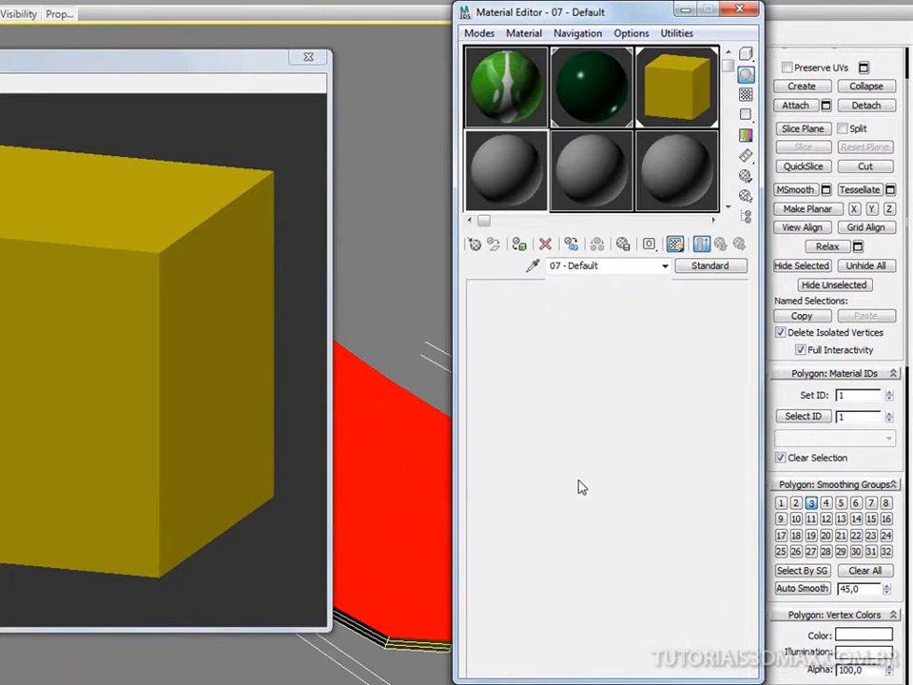
left_click(548, 556)
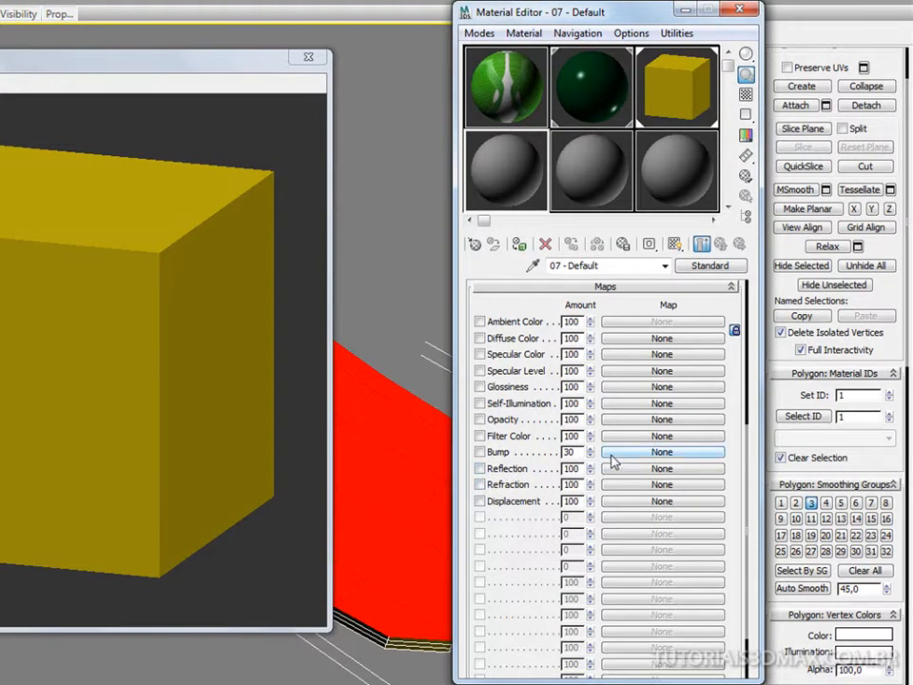
right_click(612, 459)
left_click(627, 467)
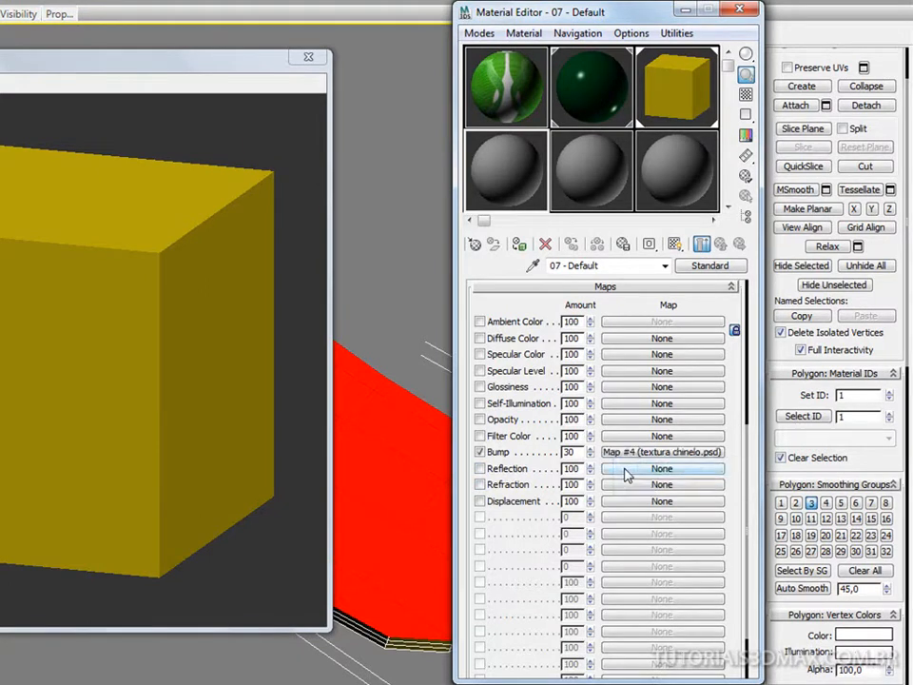
type("50")
key("Return")
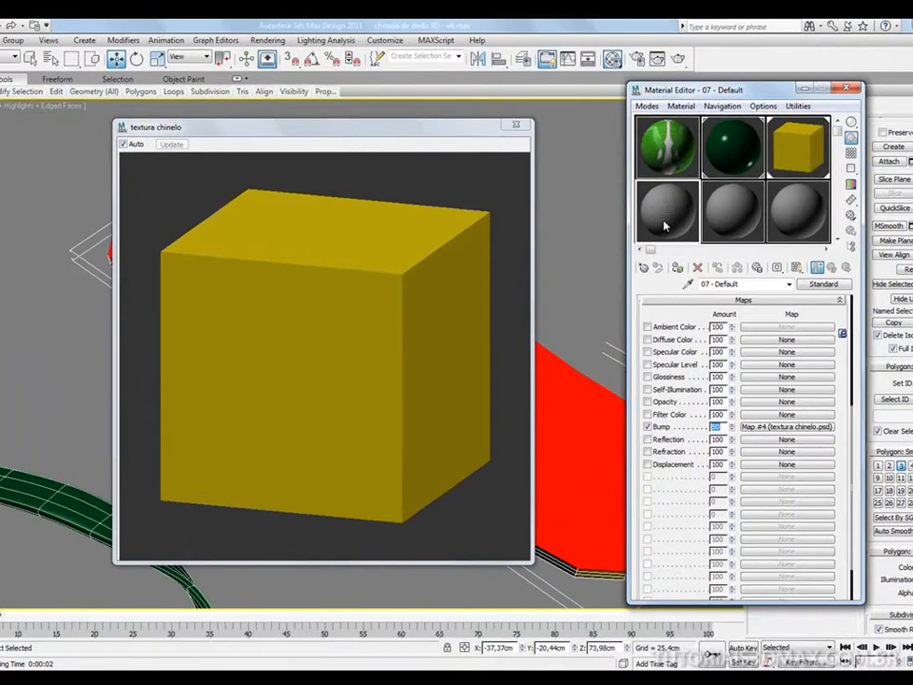
- Inspect the 07 - Default material in an enlarged preview, switch its sample shape to a cube, and close both preview windows
double_click(503, 182)
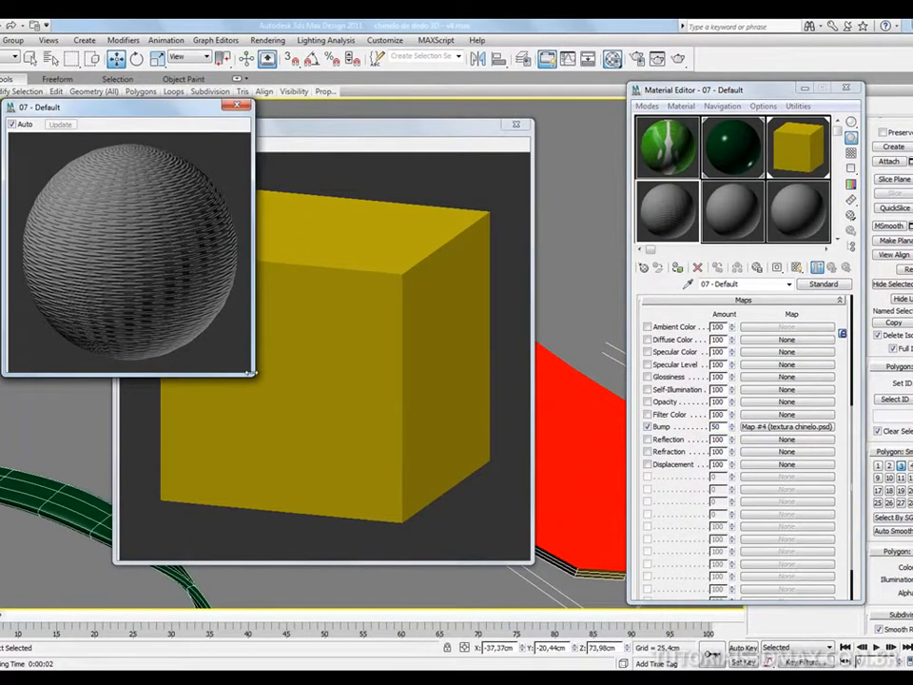
left_click_drag(252, 376, 395, 516)
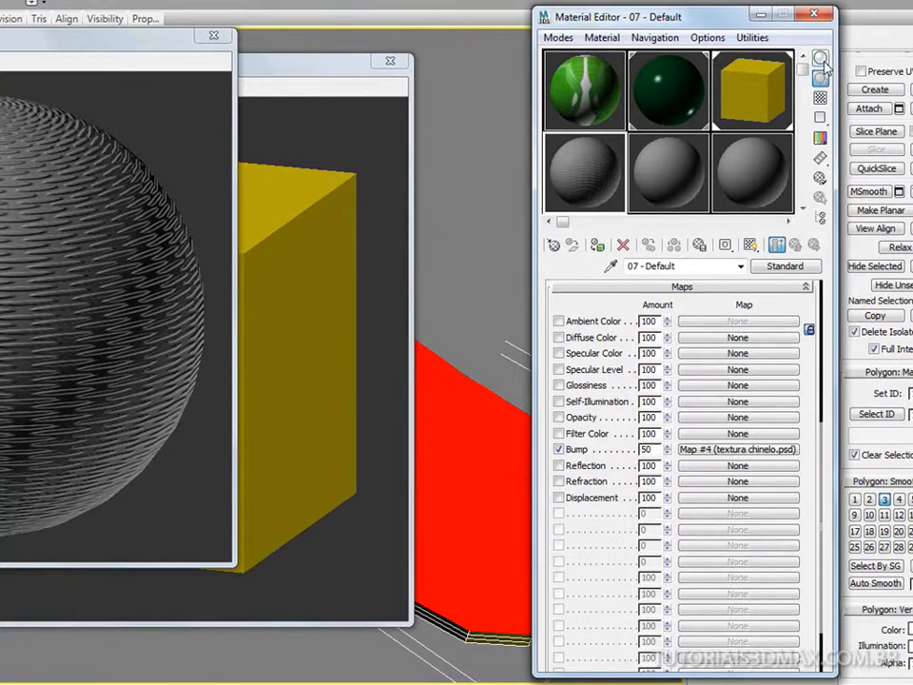
left_click_drag(820, 59, 820, 99)
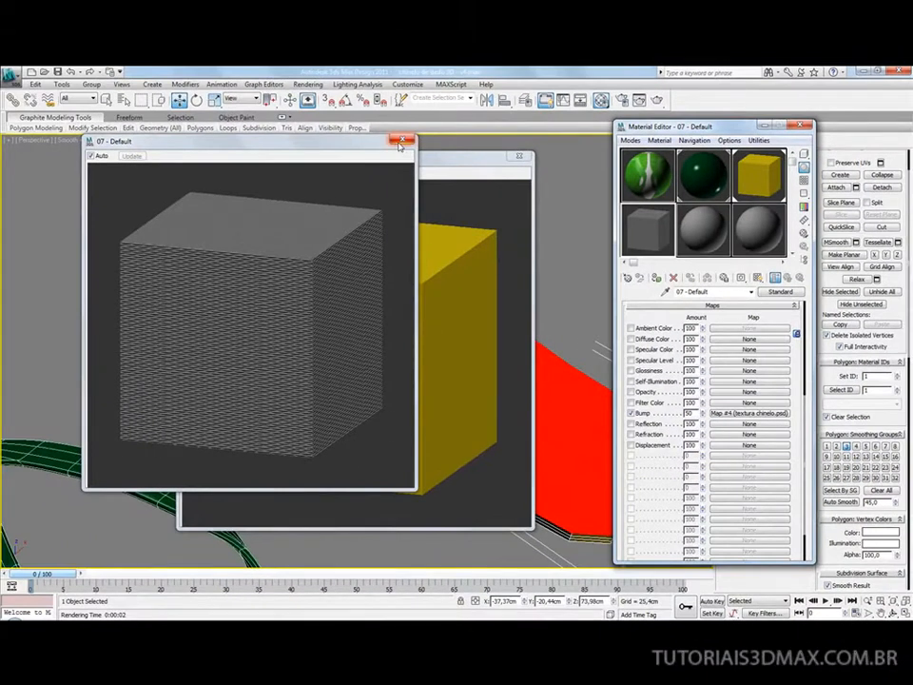
left_click(401, 144)
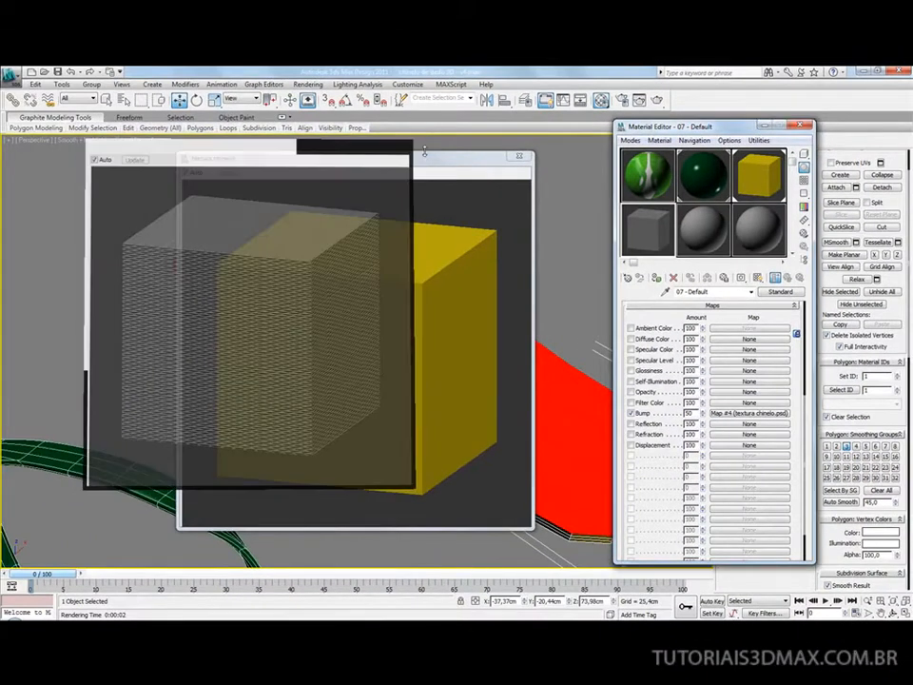
left_click(518, 156)
- Assign the 07 - Default material to the selected top polygons, test-render the Perspective view, and close the Material Editor
key("z")
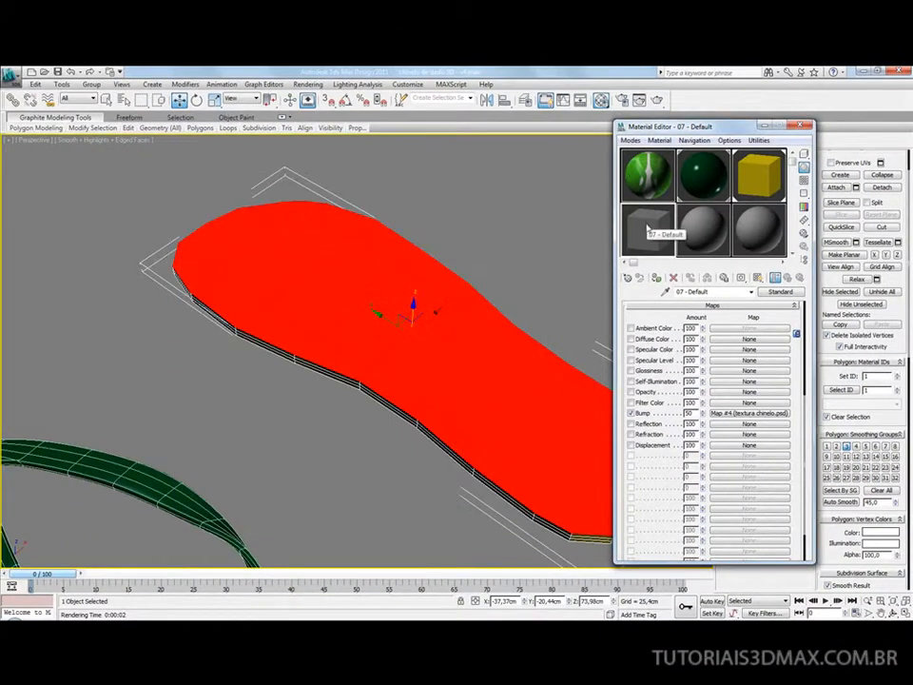
left_click_drag(343, 314, 342, 311)
left_click(659, 101)
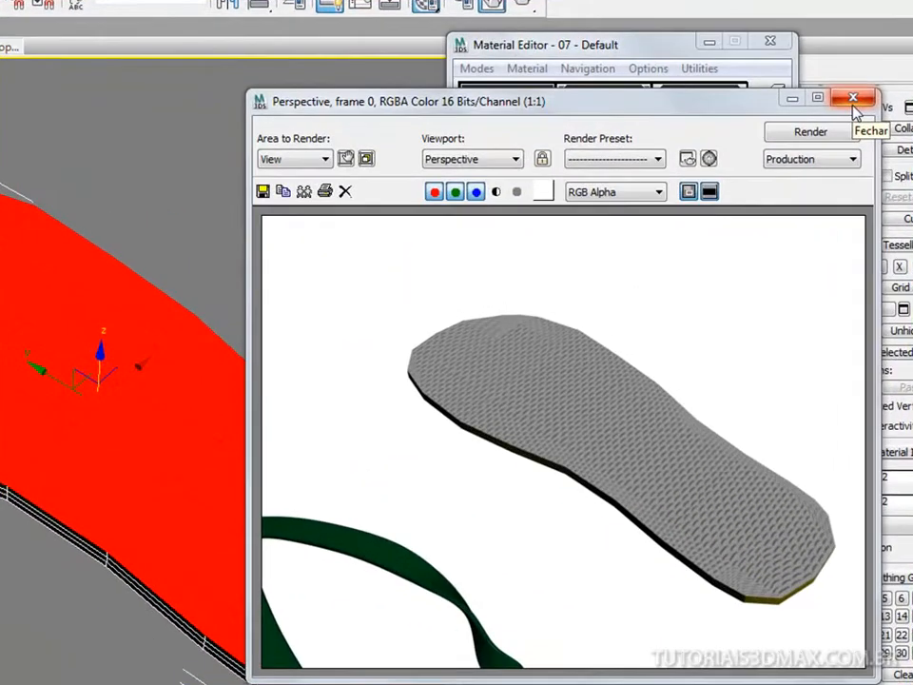
left_click(853, 101)
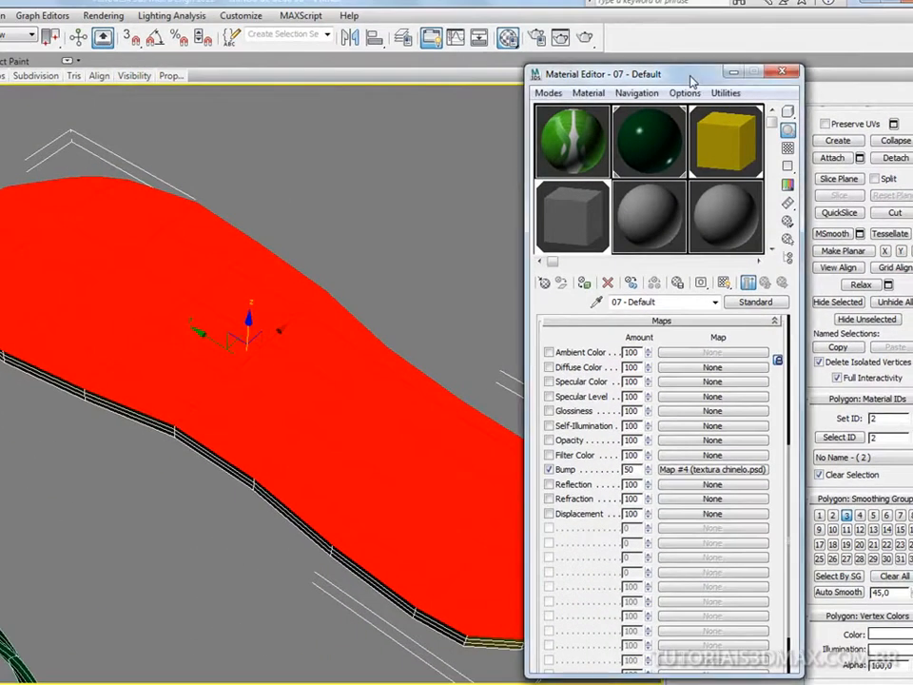
left_click_drag(706, 59, 452, 55)
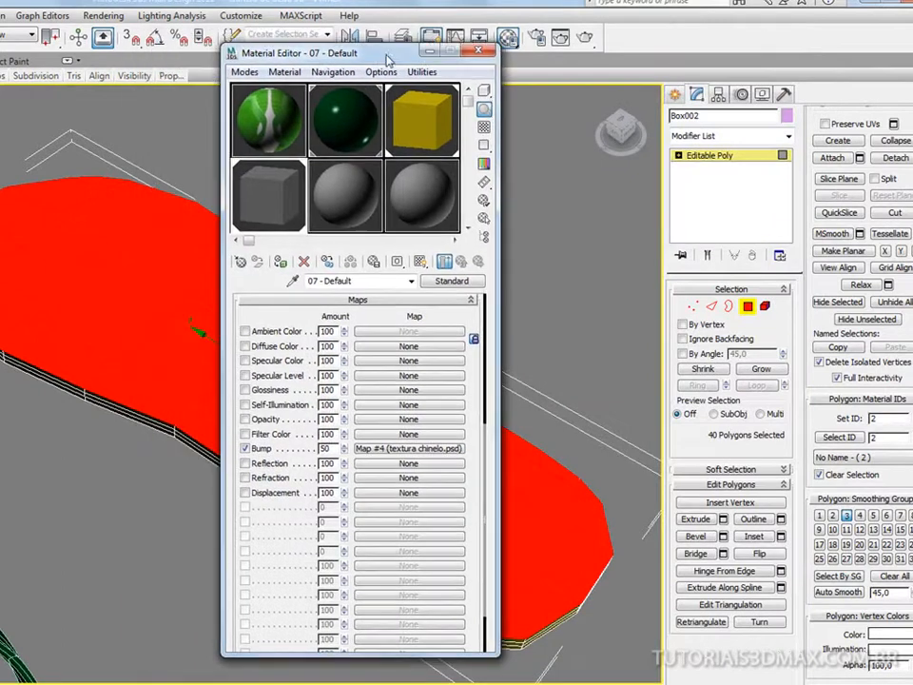
left_click(480, 50)
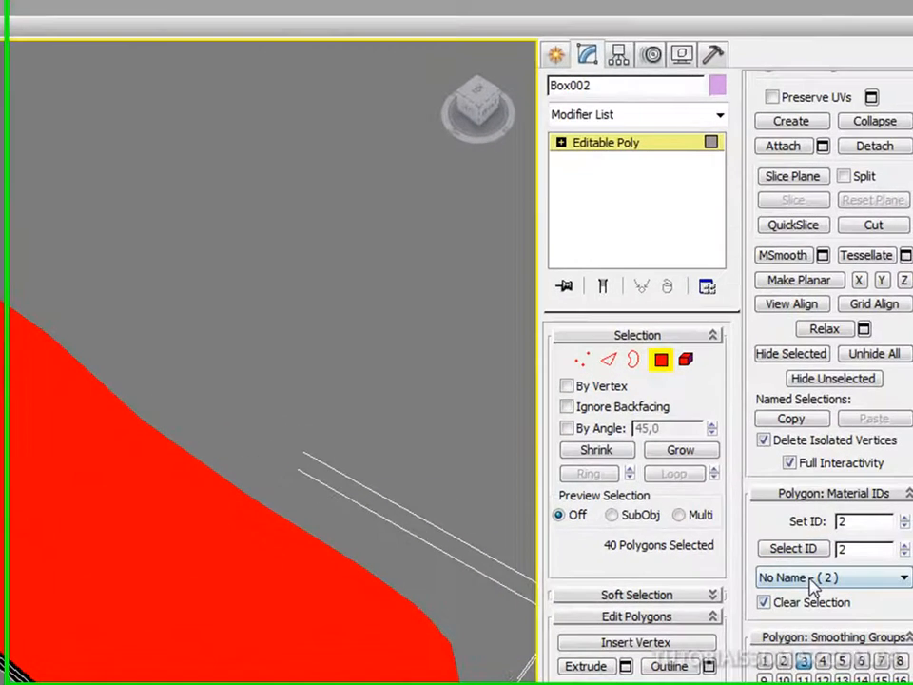
- Check the sole's polygon groups by alternately selecting No Name - ( 1 ) and No Name - ( 2 ) in the material IDs
left_click(851, 458)
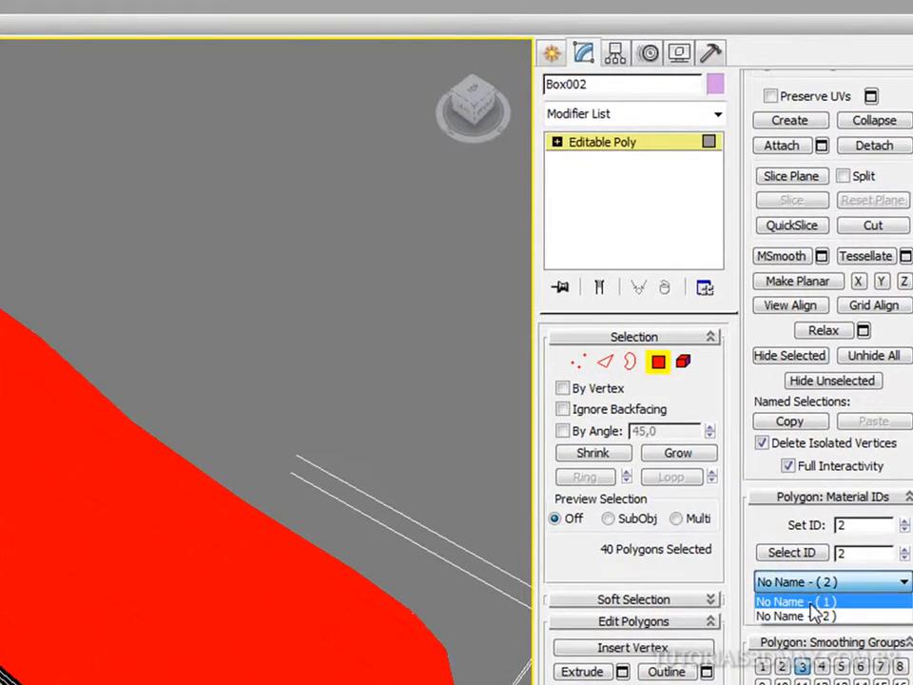
left_click(816, 602)
left_click(825, 581)
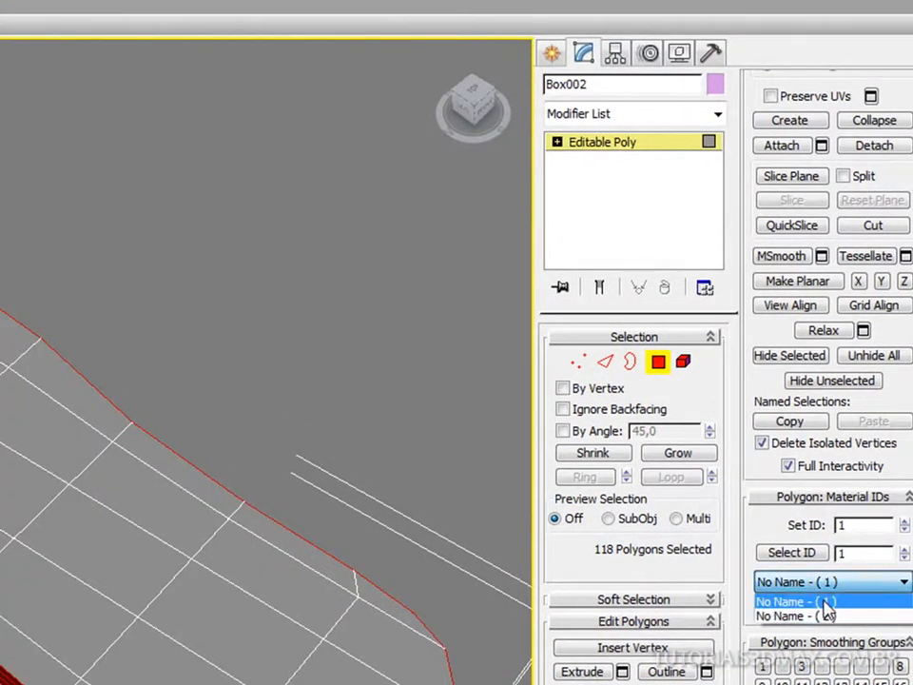
left_click(820, 616)
left_click(823, 583)
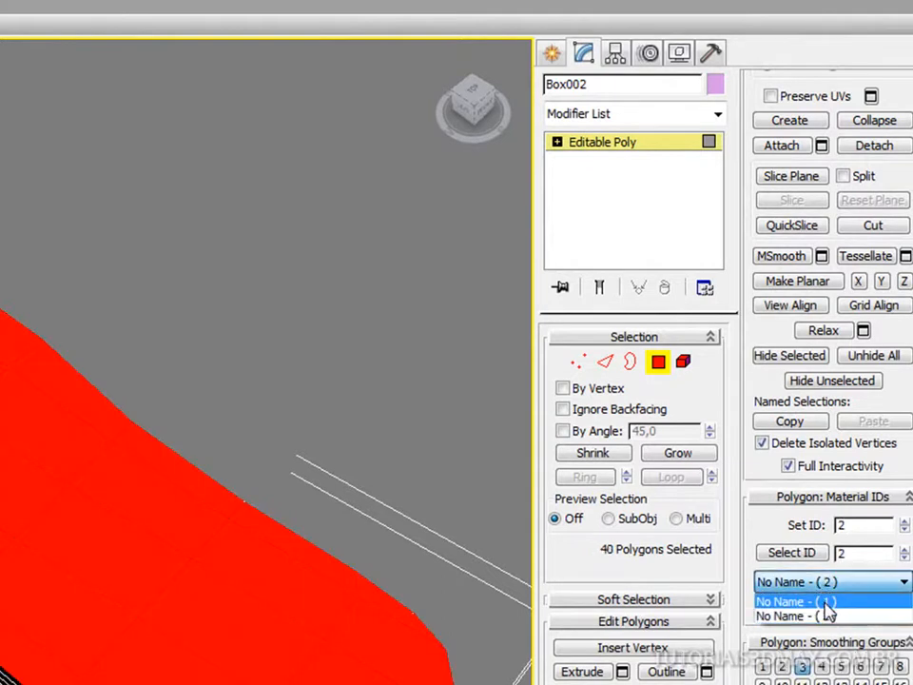
left_click(824, 601)
left_click(826, 581)
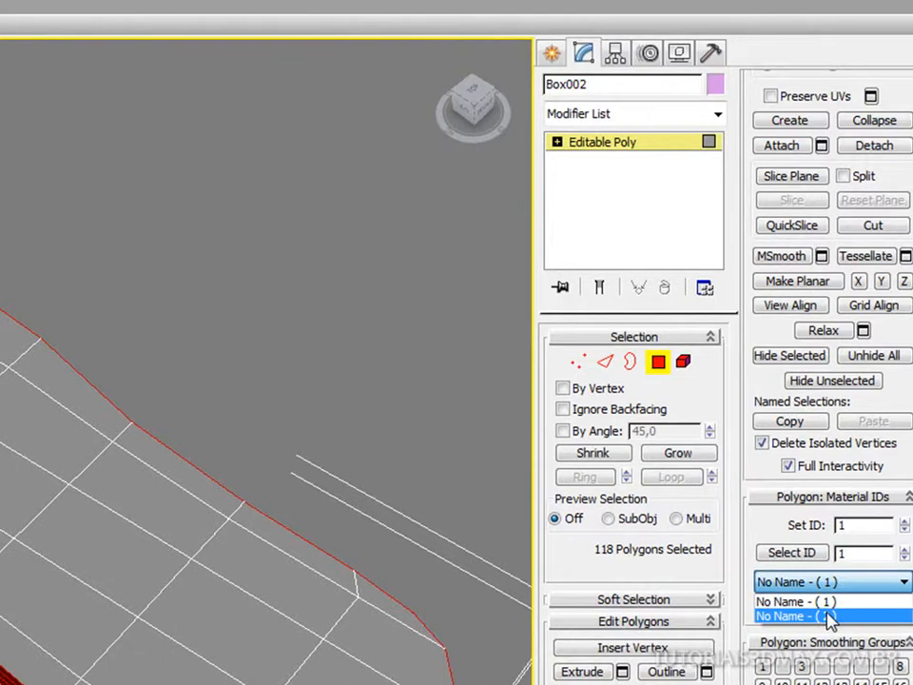
left_click(822, 615)
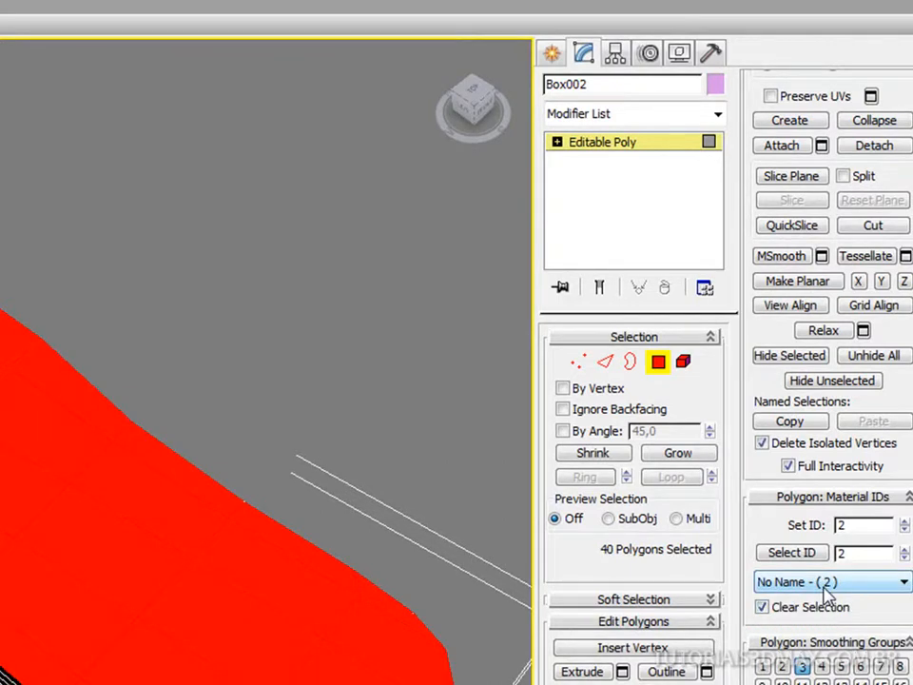
left_click(827, 582)
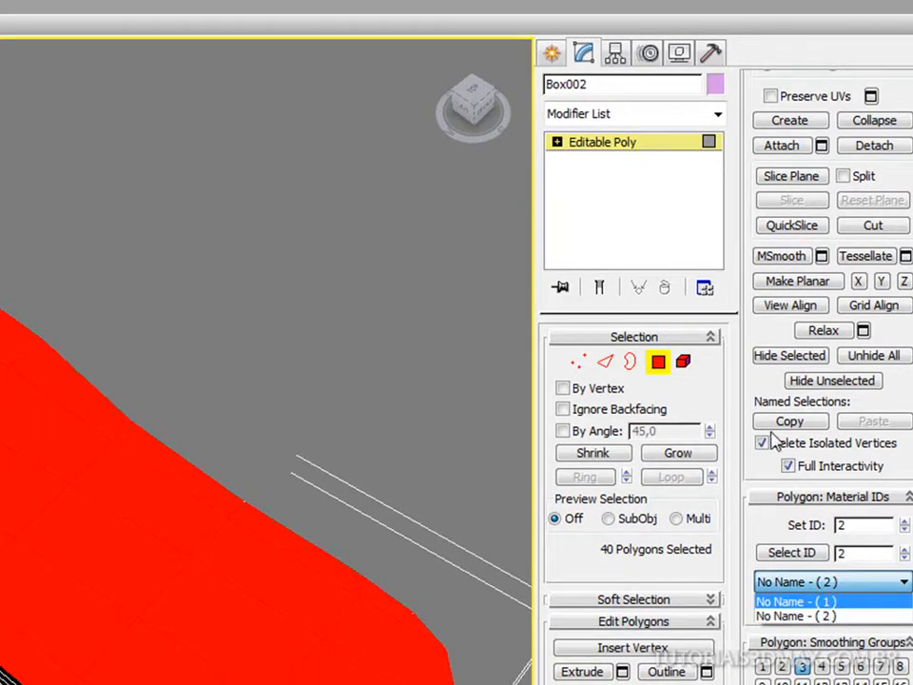
left_click(616, 154)
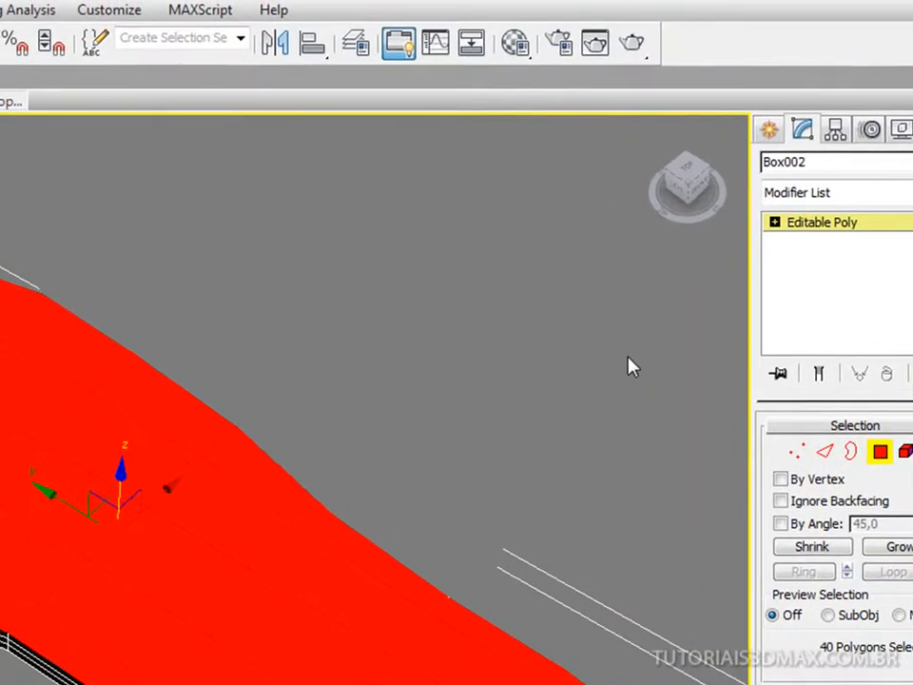
- Clear the polygon selection and render the sole from its underside
left_click(522, 324)
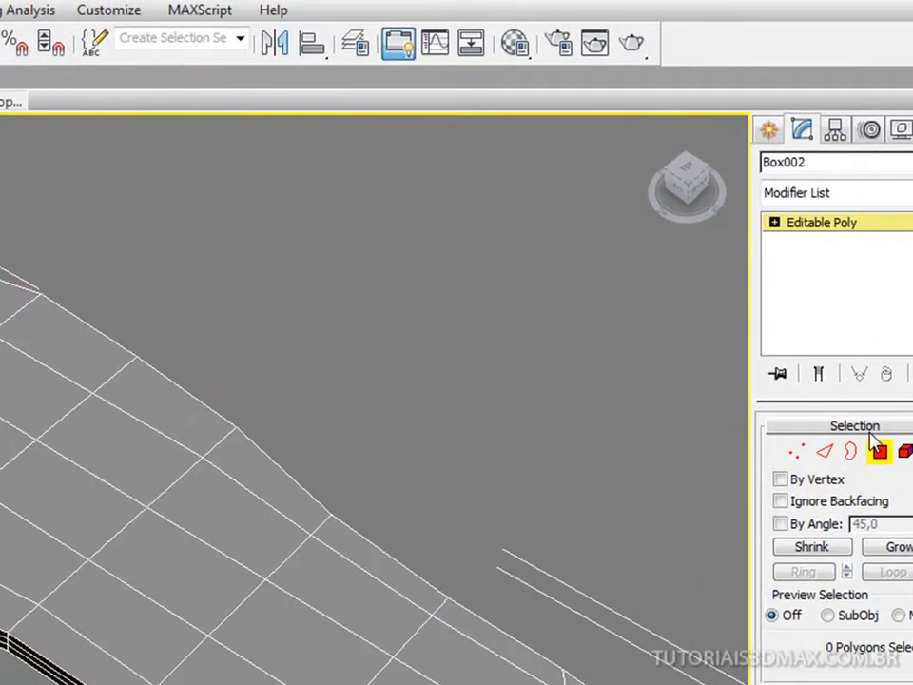
middle_click_drag(200, 628, 291, 451, "alt")
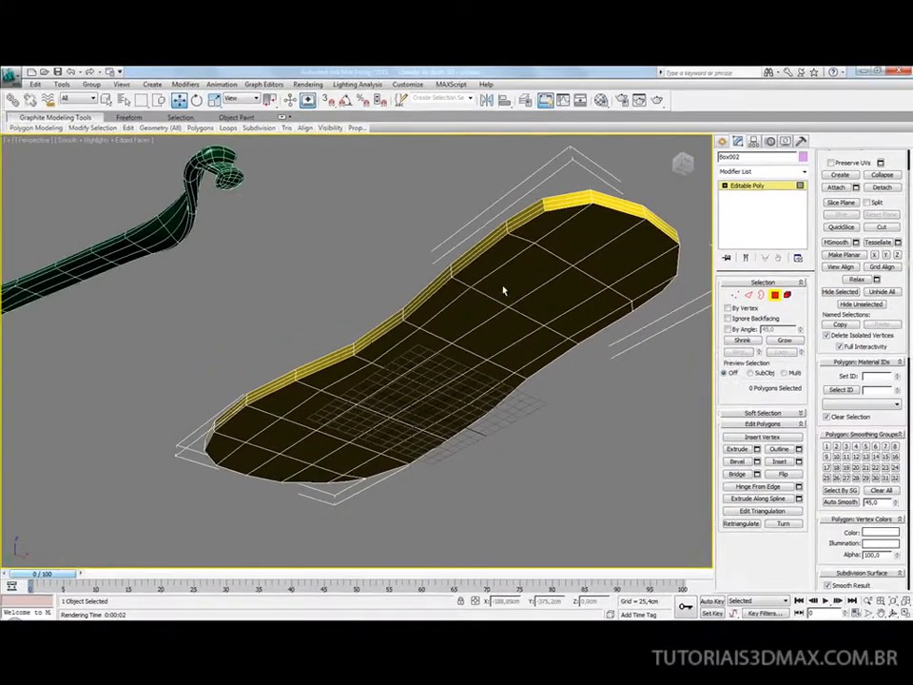
left_click(656, 100)
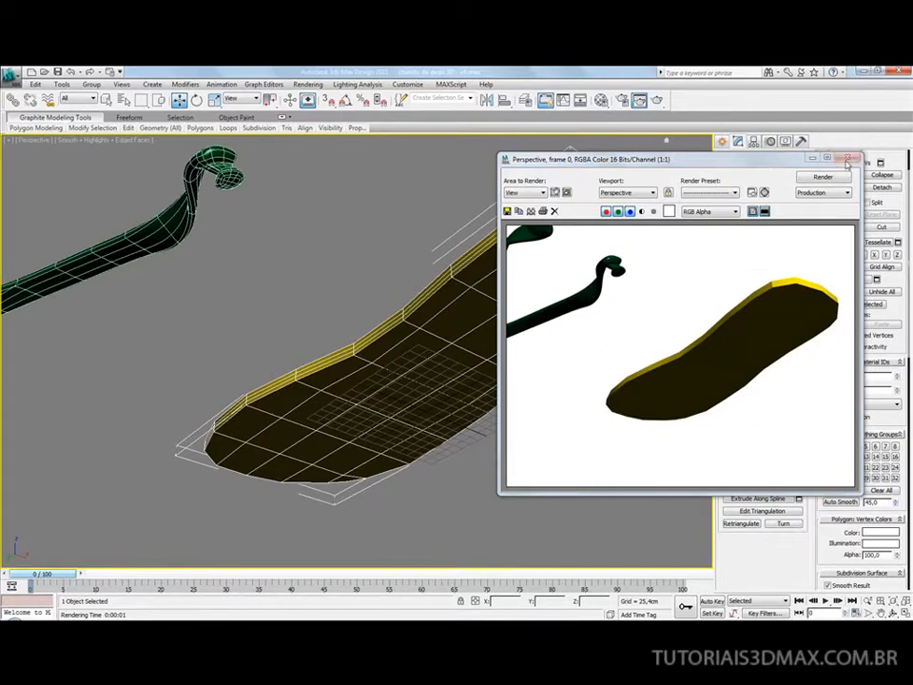
left_click(846, 159)
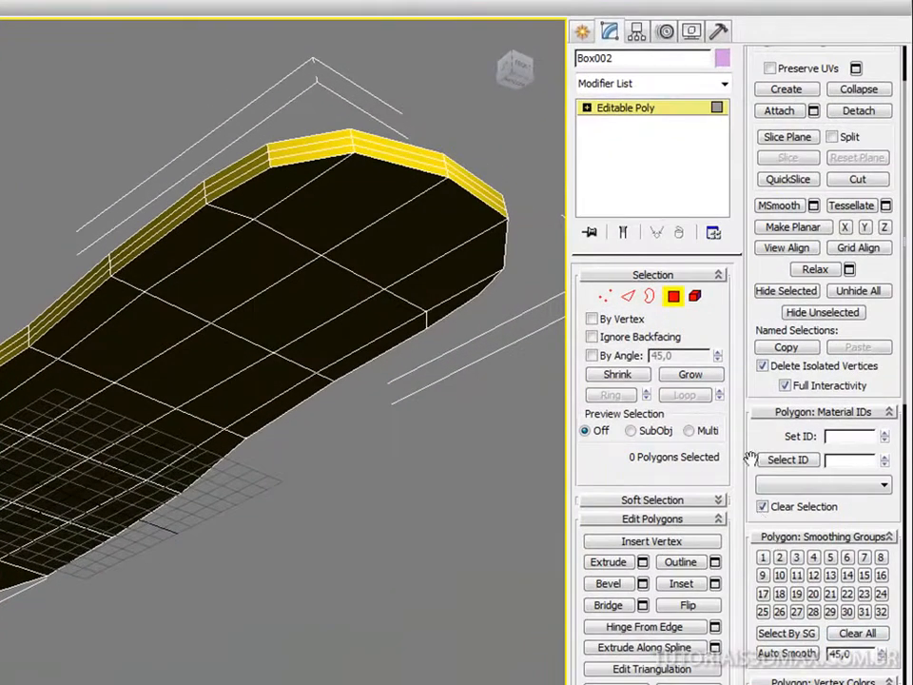
- Test-render the sole's top with NURMS subdivision enabled, and turn the subdivision back off
scroll(773, 225, "down", 5)
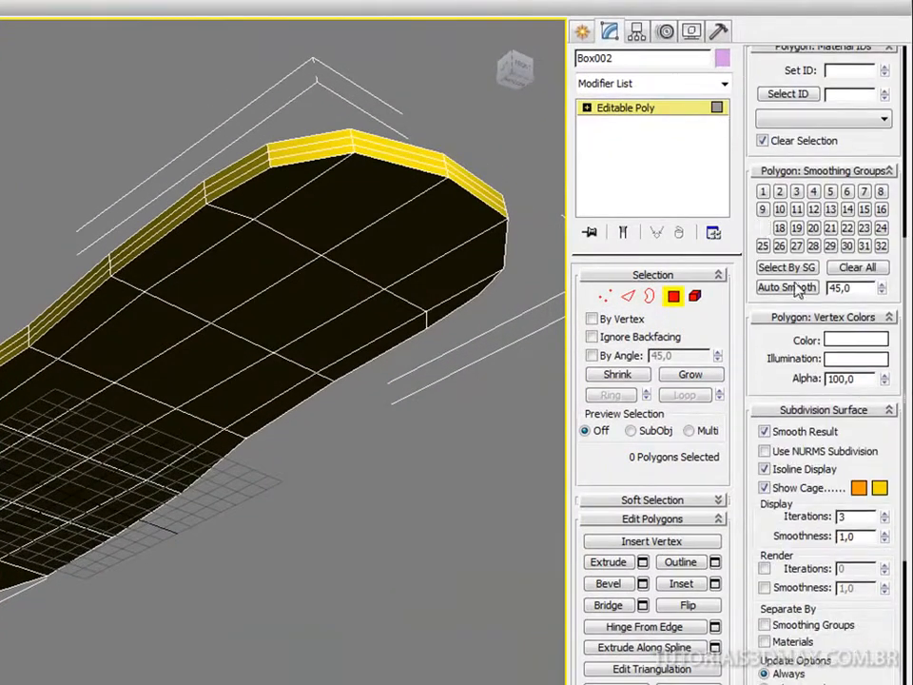
left_click(765, 451)
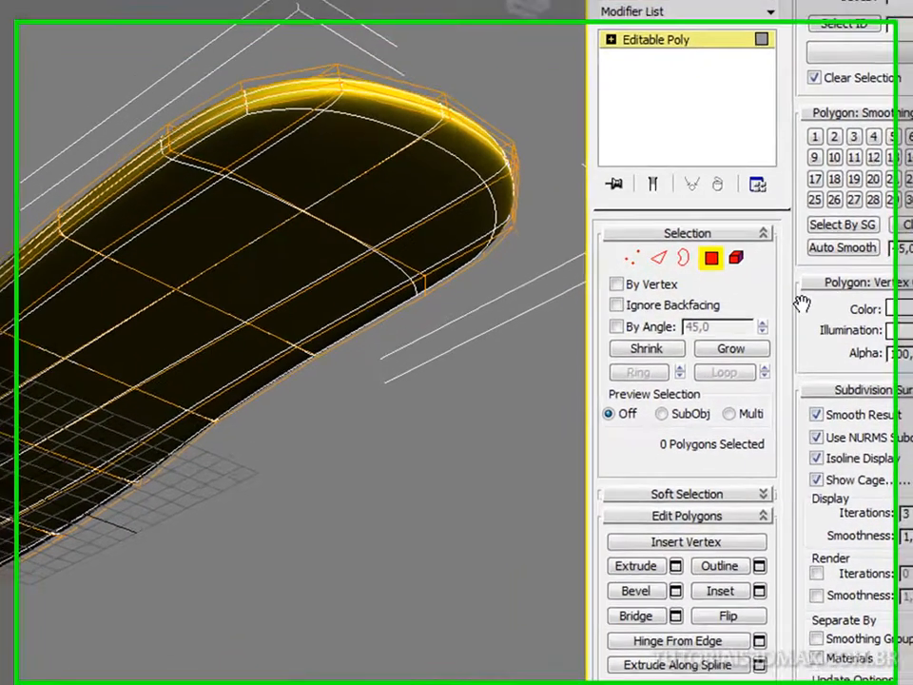
left_click_drag(749, 340, 759, 639)
middle_click_drag(71, 190, 108, 365, "alt")
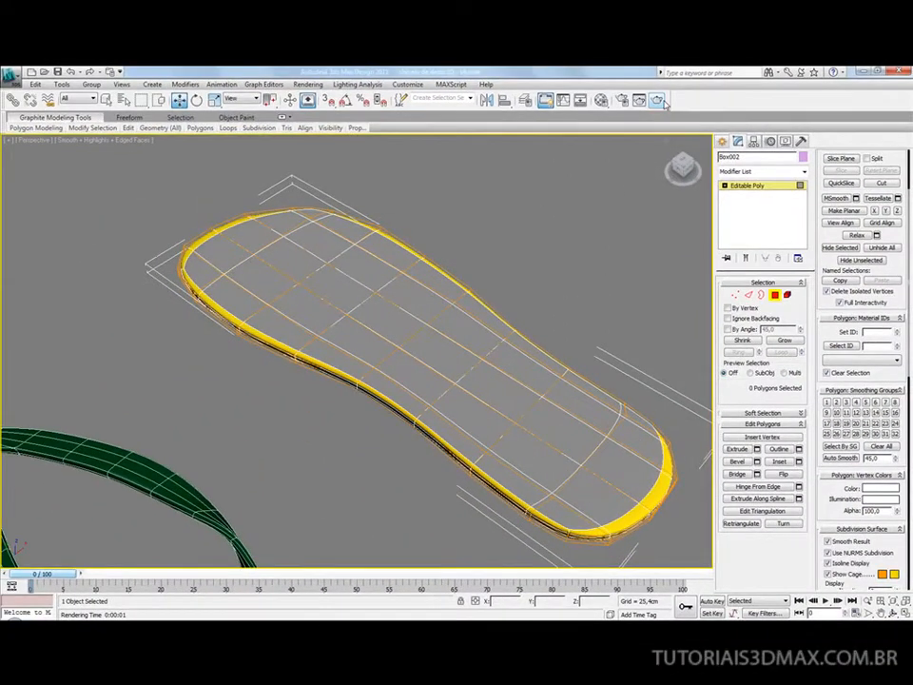
left_click(657, 101)
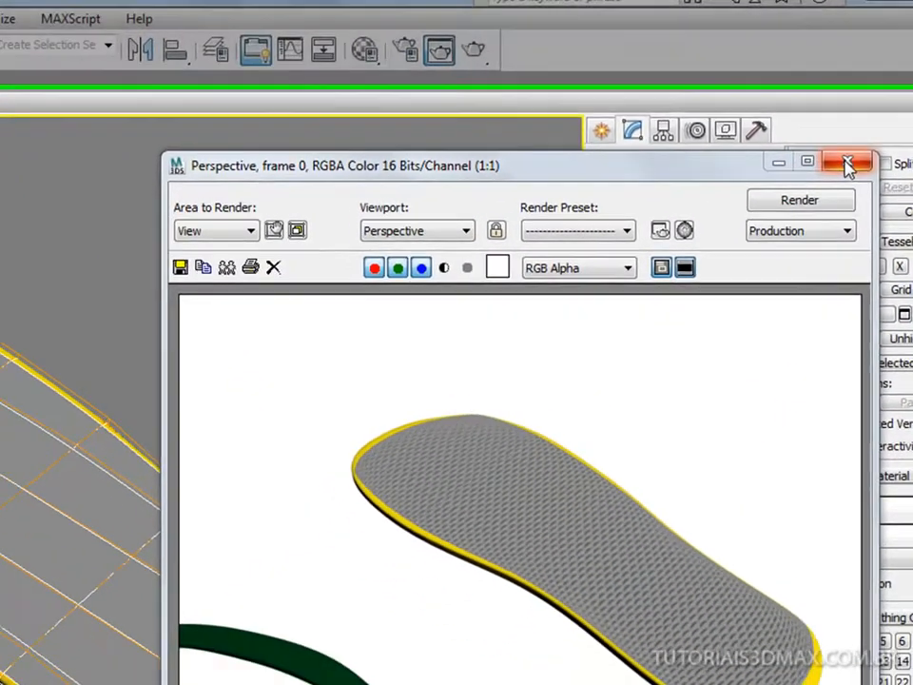
left_click(843, 192)
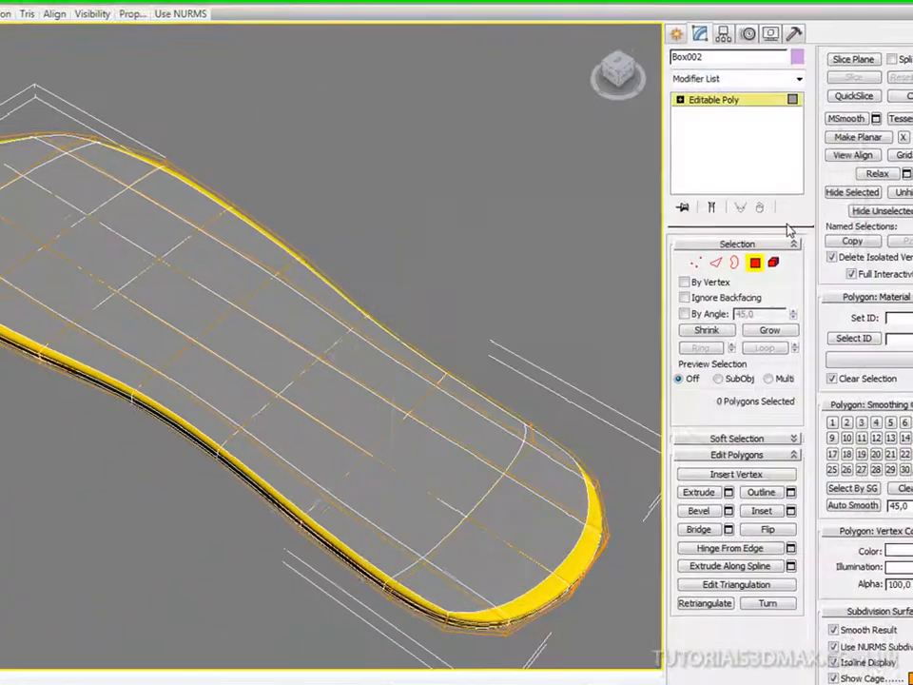
left_click(835, 633)
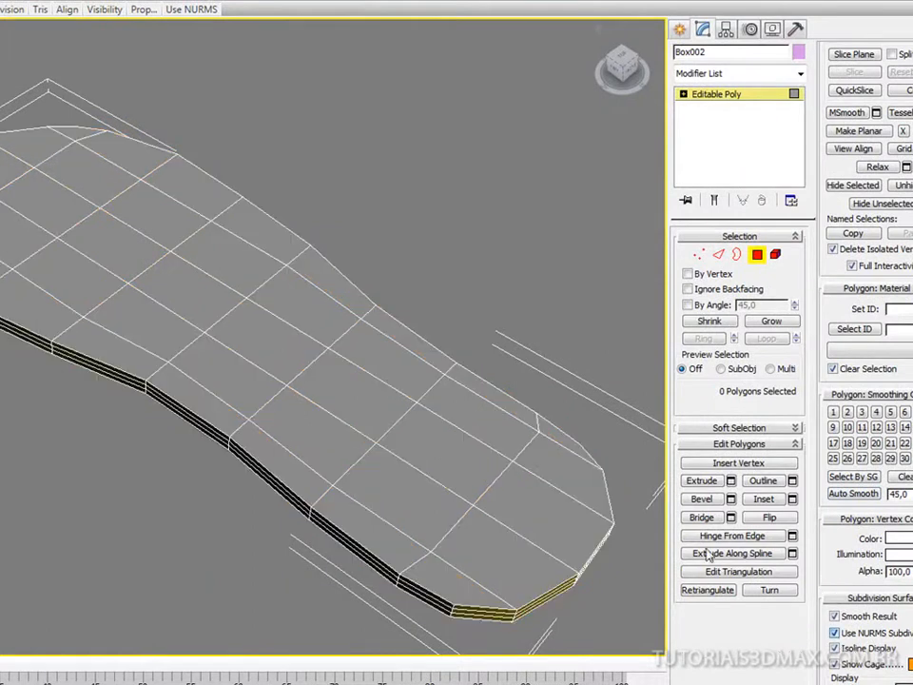
- Try to select the upper row of side polygons along one long edge of the sole, starting from the heel
middle_click_drag(403, 388, 396, 327, "alt")
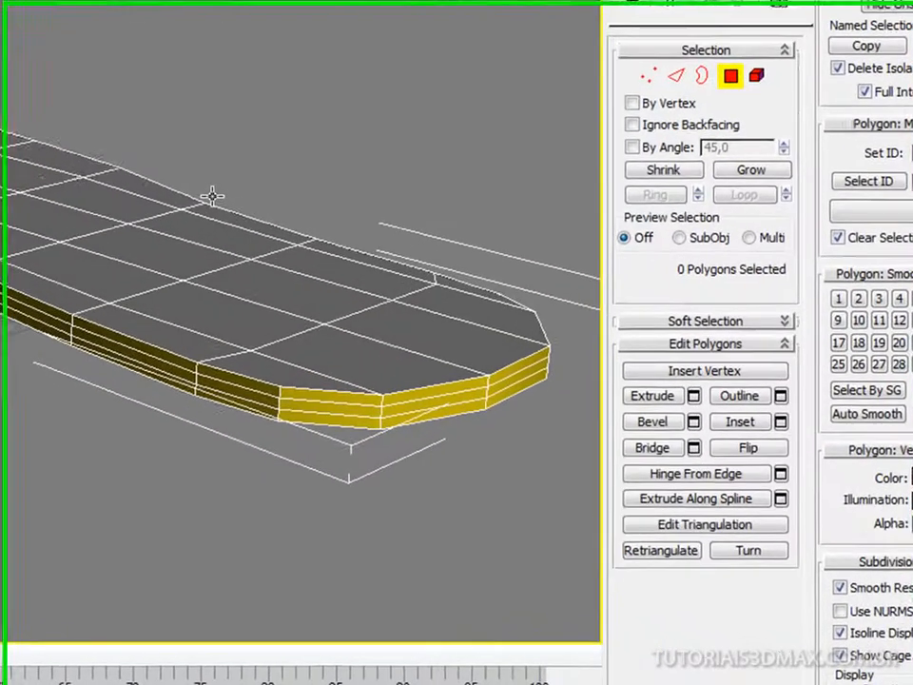
middle_click_drag(335, 295, 398, 457, "alt")
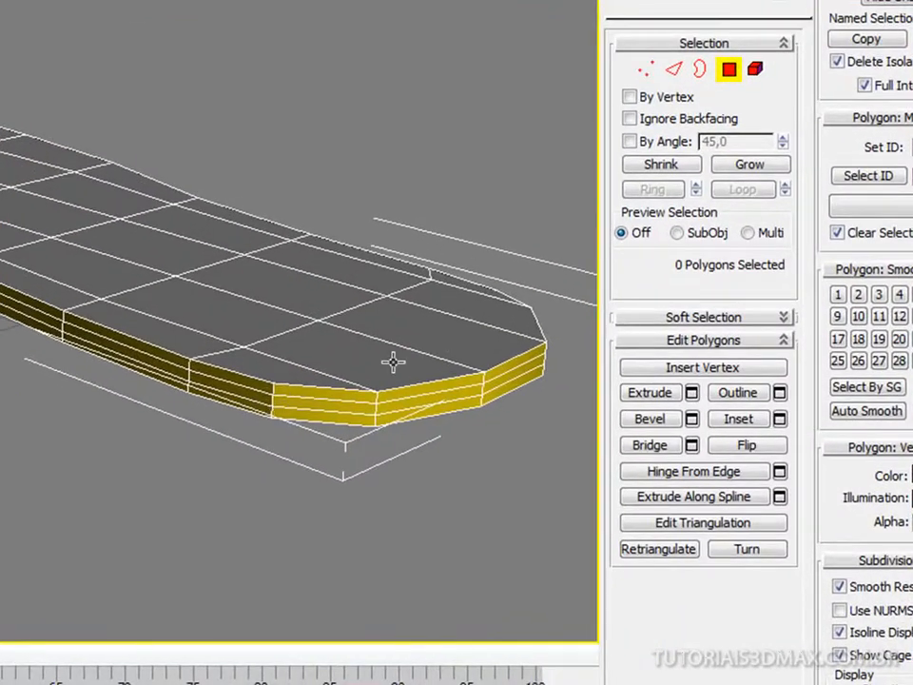
left_click(301, 394)
left_click(240, 379, "ctrl")
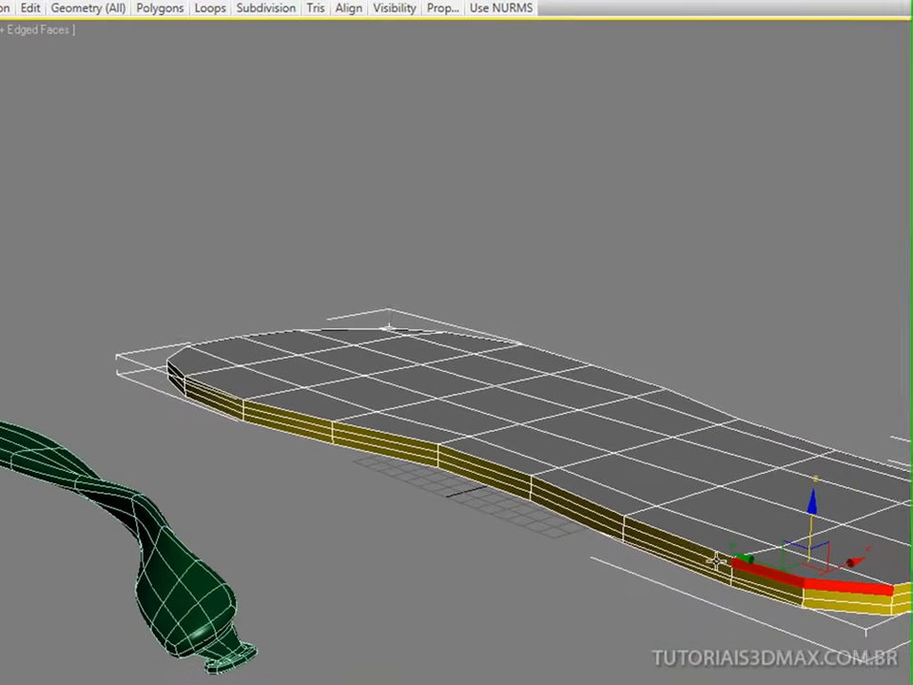
left_click(671, 540, "ctrl")
left_click(606, 515, "ctrl")
scroll(533, 476, "up", 2)
left_click(547, 464, "ctrl")
middle_click_drag(546, 467, 459, 451, "alt")
left_click(455, 454, "ctrl")
- Try to extend the selection to the upper side polygons around the sole's wide front end
middle_click_drag(391, 449, 688, 622, "alt")
left_click(359, 515, "ctrl")
left_click(439, 505, "ctrl")
left_click(330, 592, "ctrl")
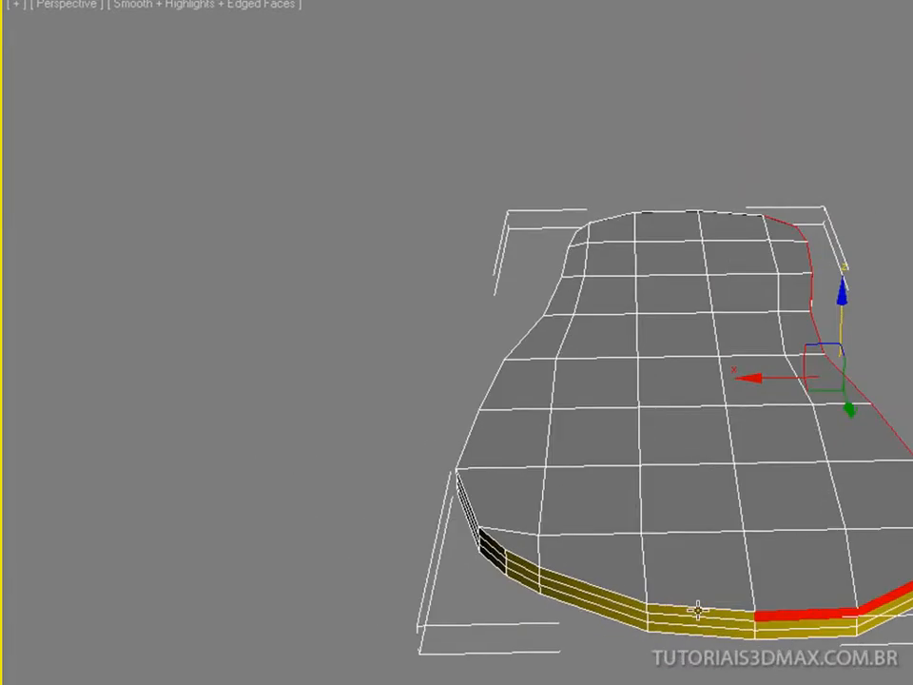
left_click(698, 610, "ctrl")
left_click(621, 606, "ctrl")
middle_click_drag(622, 600, 642, 592, "alt")
left_click(735, 590, "ctrl")
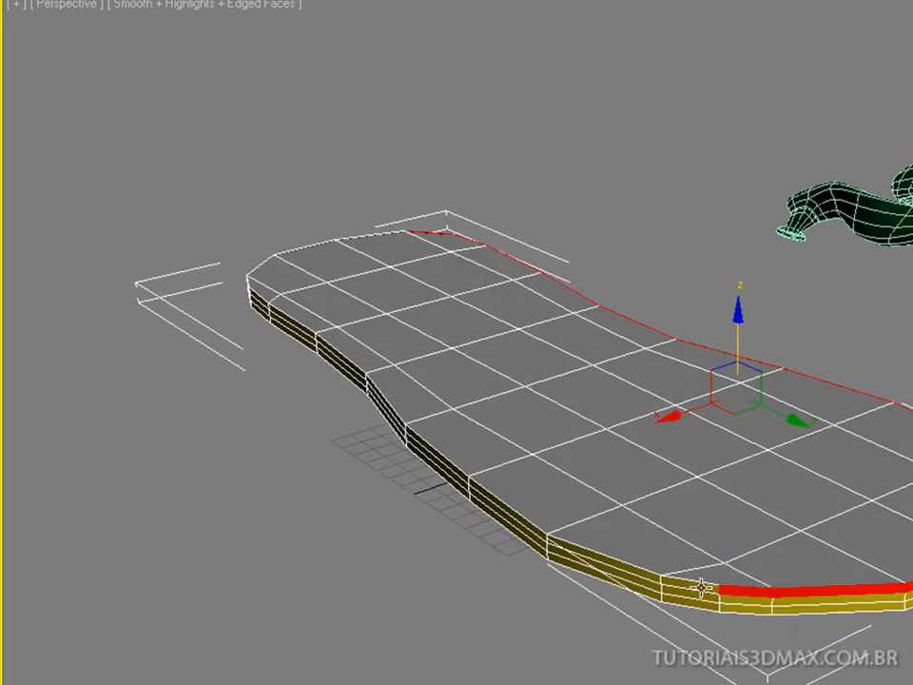
left_click(592, 562, "ctrl")
- Try to add the first upper side polygon on the opposite long edge, and clear the selection
middle_click_drag(589, 562, 703, 560, "alt")
left_click(697, 563, "ctrl")
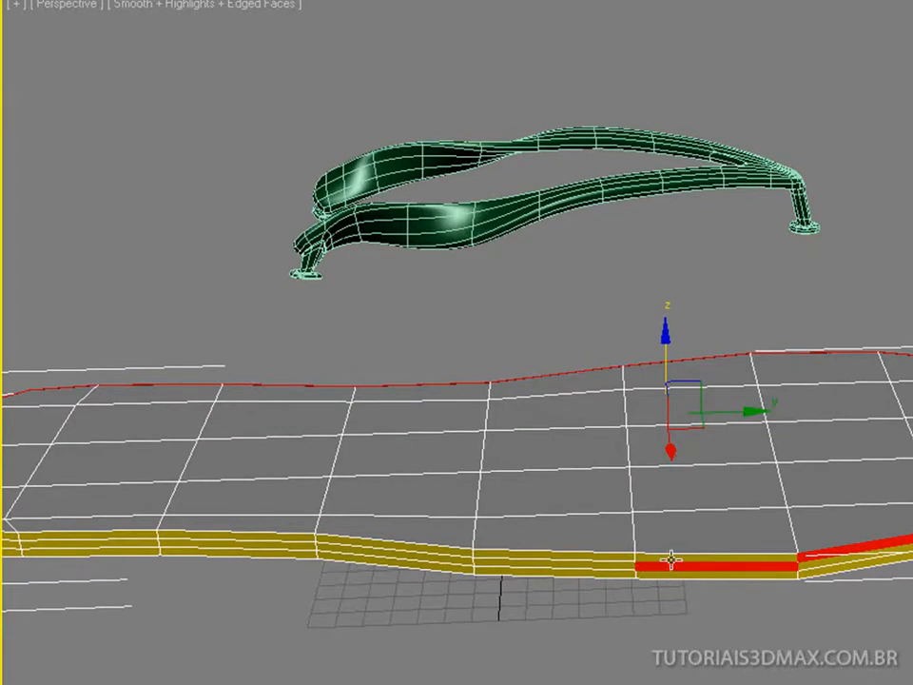
left_click(670, 559, "ctrl")
left_click(668, 566, "ctrl")
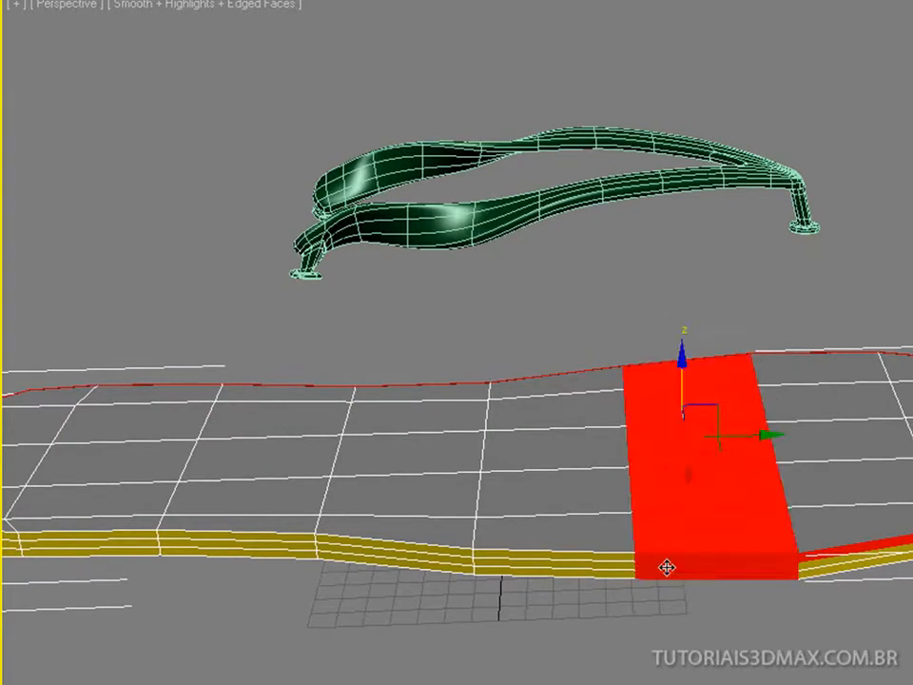
left_click(655, 605)
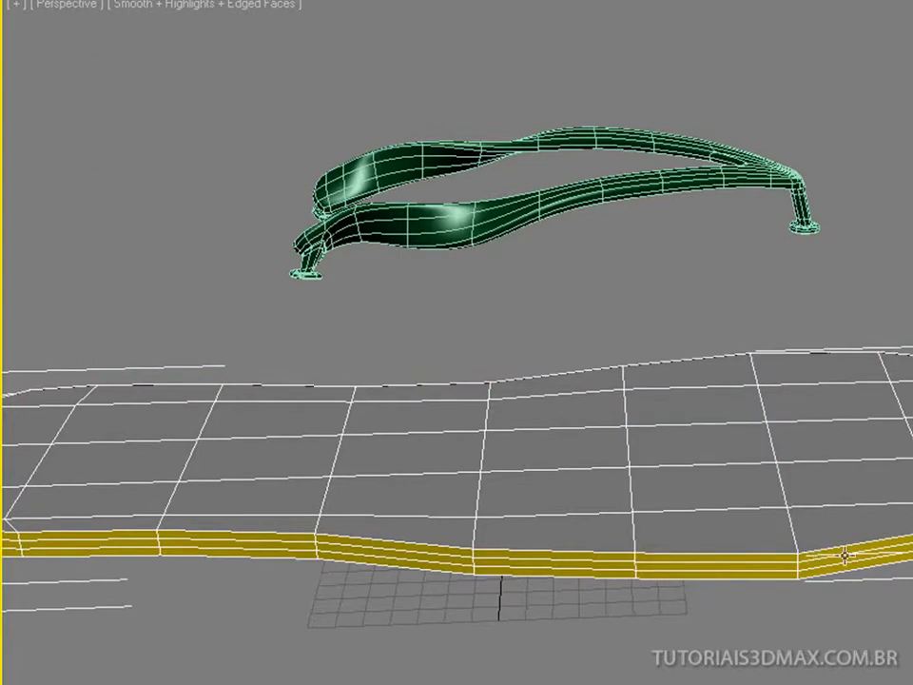
- Restart the selection with the upper side polygons along the long edge near the sole's wide front end
left_click(845, 555)
scroll(830, 555, "up", 3)
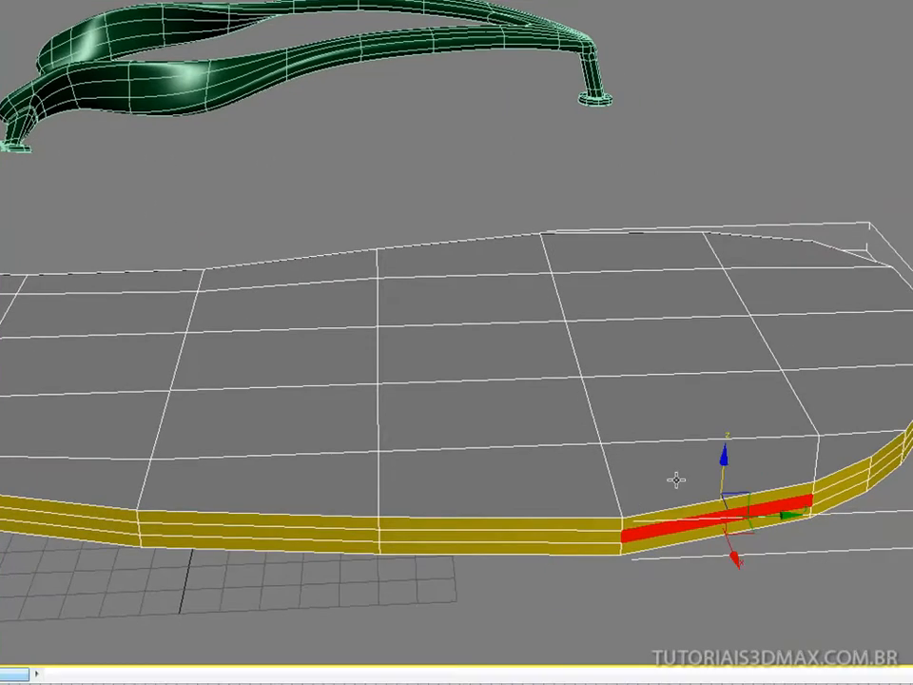
left_click(672, 587)
left_click(662, 515)
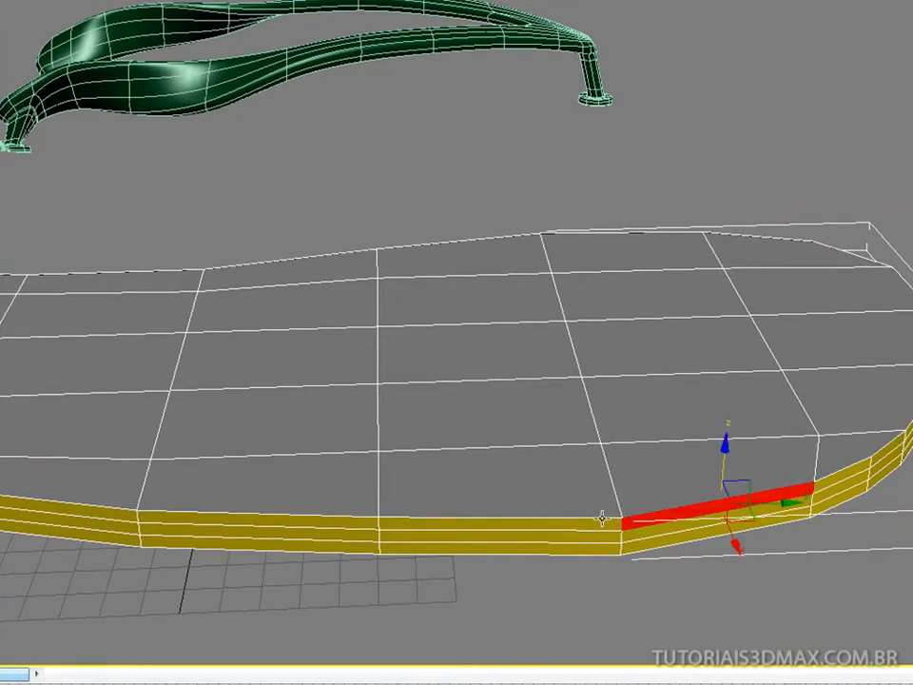
left_click(605, 522, "ctrl")
left_click(829, 475, "ctrl")
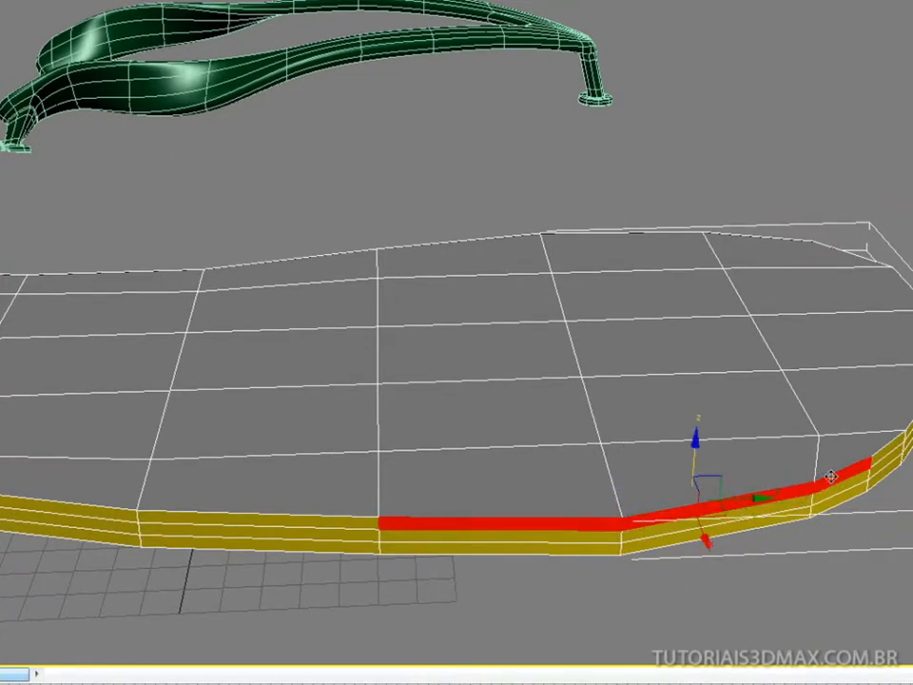
left_click(359, 524, "ctrl")
- Add the remaining upper side polygons along this long edge toward the heel
middle_click_drag(258, 489, 650, 421)
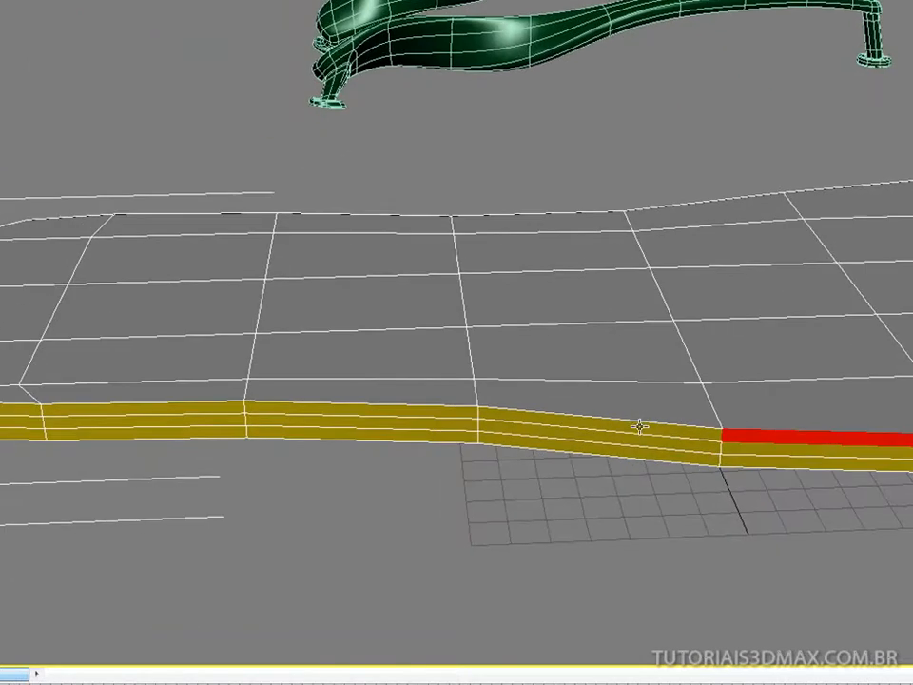
left_click(639, 426, "ctrl")
left_click(447, 413, "ctrl")
left_click(219, 407, "ctrl")
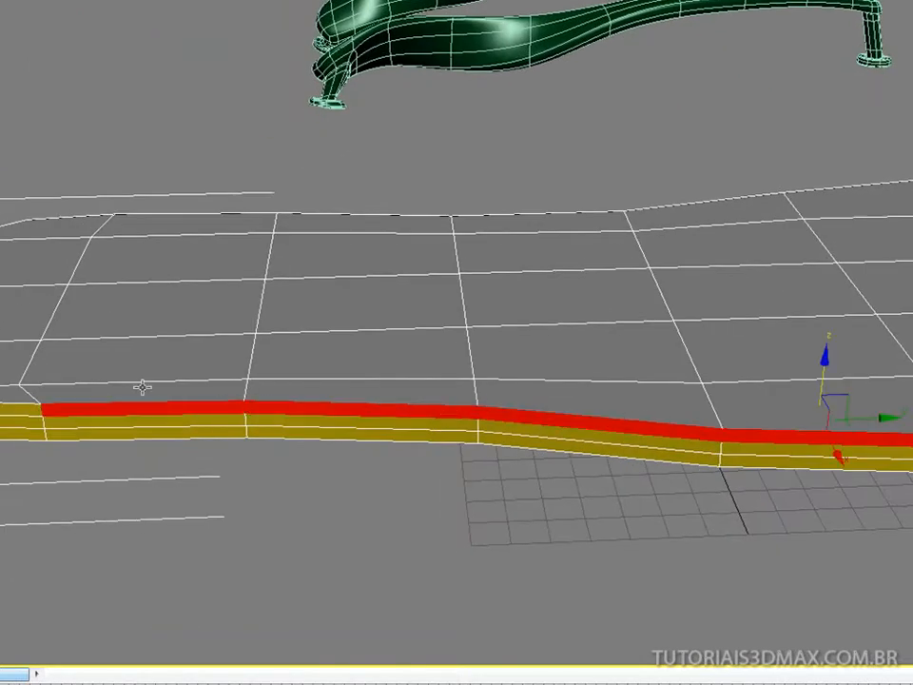
middle_click_drag(143, 387, 680, 391)
left_click(559, 419, "ctrl")
left_click(484, 398, "ctrl")
- Extend the selection with the upper side polygons around the sole's heel end
middle_click_drag(426, 366, 586, 458)
middle_click_drag(709, 528, 740, 526, "alt")
middle_click_drag(731, 474, 811, 519)
left_click(811, 521, "ctrl")
left_click(766, 501, "ctrl")
middle_click_drag(699, 424, 713, 476, "alt")
left_click(755, 592, "ctrl")
left_click(670, 572, "ctrl")
- Add the upper side polygons along the opposite long edge, from the heel toward the front
middle_click_drag(545, 485, 704, 573)
middle_click_drag(704, 573, 671, 587)
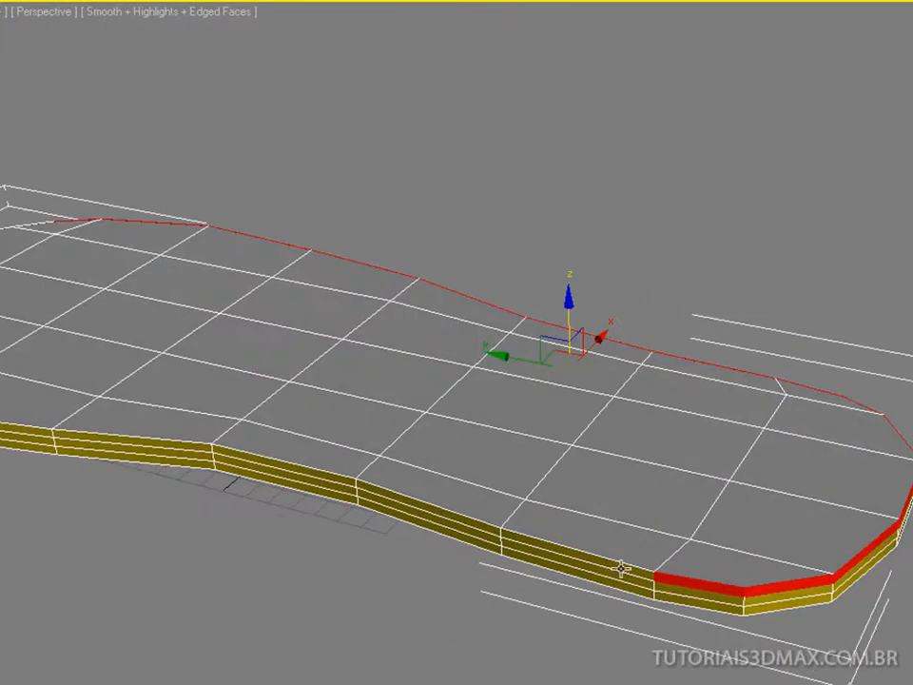
middle_click_drag(622, 569, 750, 609)
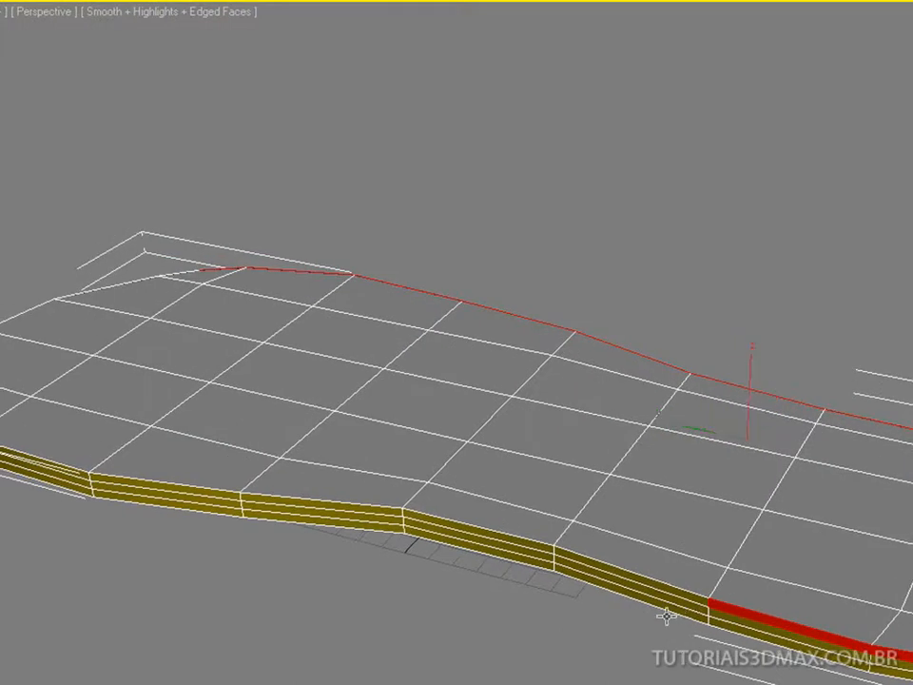
scroll(680, 613, "up", 5)
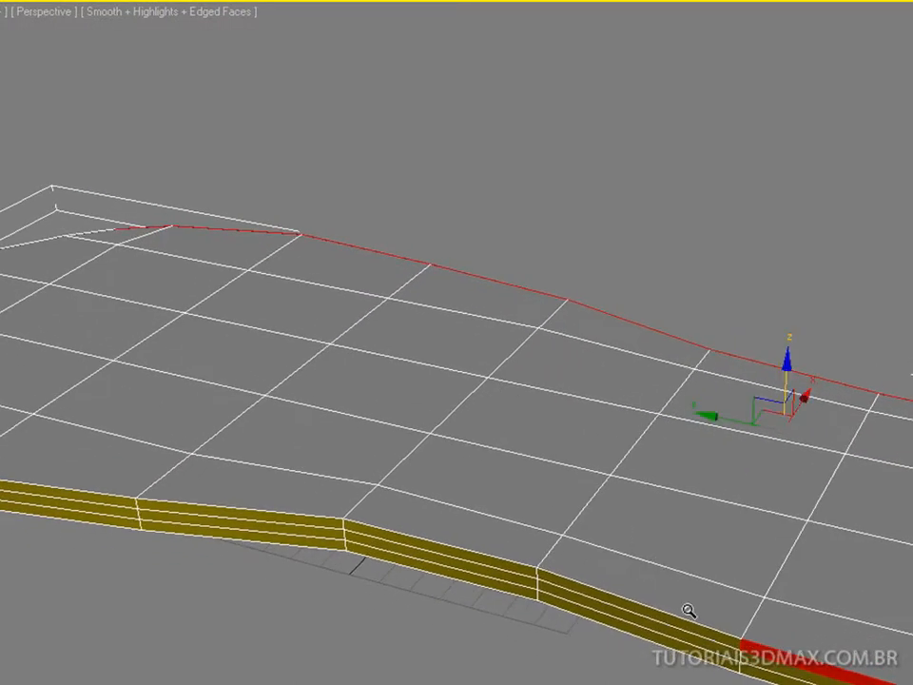
left_click(683, 623, "ctrl")
middle_click_drag(505, 518, 759, 511)
left_click(562, 540, "ctrl")
middle_click_drag(563, 540, 714, 538)
left_click(620, 540, "ctrl")
left_click(344, 504, "ctrl")
middle_click_drag(345, 504, 763, 568)
left_click(409, 507, "ctrl")
left_click(378, 499, "ctrl")
- Add the upper side polygons around the sole's front end to close the selected row
middle_click_drag(379, 499, 511, 510, "alt")
middle_click_drag(371, 543, 828, 306)
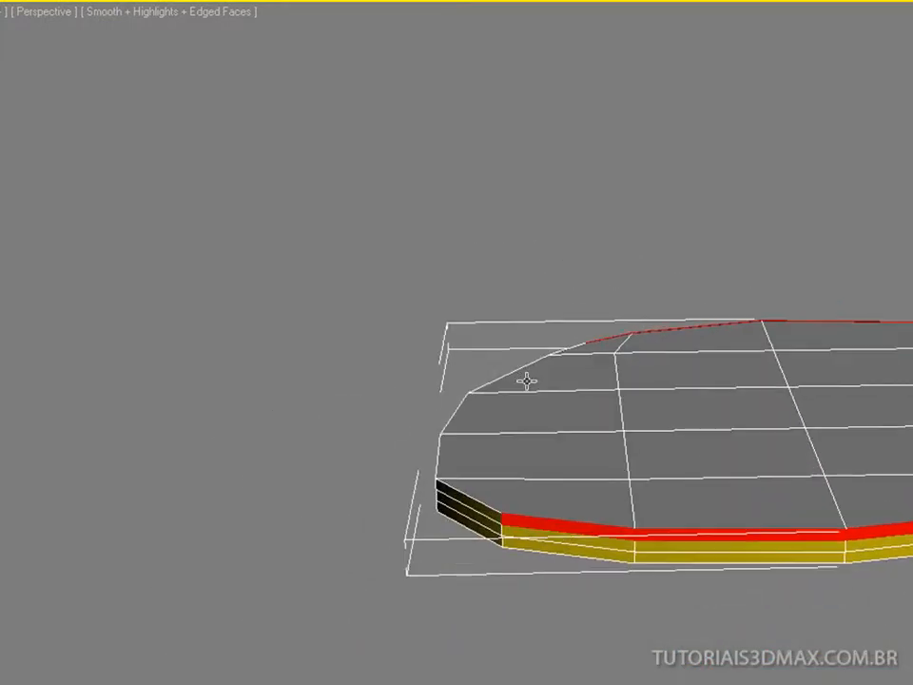
middle_click_drag(526, 380, 578, 412, "alt")
middle_click_drag(318, 357, 639, 452)
middle_click_drag(497, 415, 548, 416, "alt")
middle_click_drag(455, 430, 719, 387)
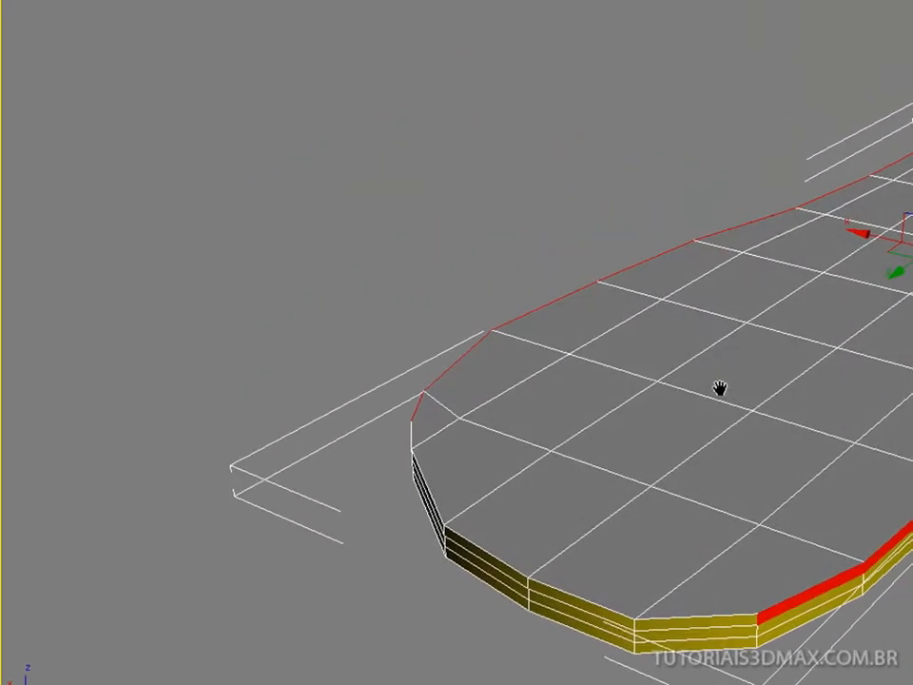
left_click(712, 624, "ctrl")
left_click(568, 599, "ctrl")
left_click(516, 579, "ctrl")
middle_click_drag(516, 579, 564, 524, "alt")
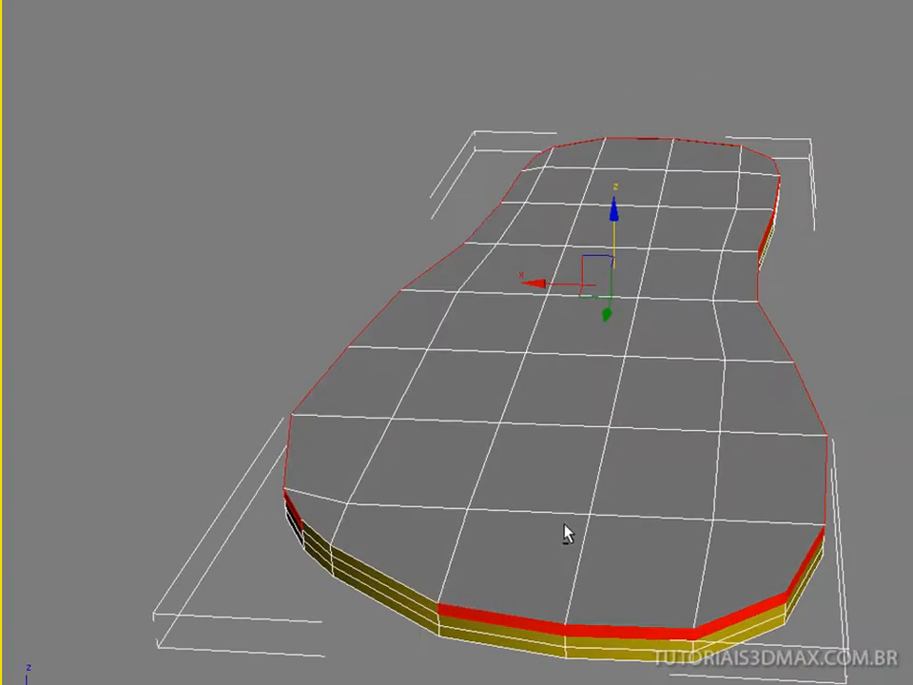
left_click(413, 593, "ctrl")
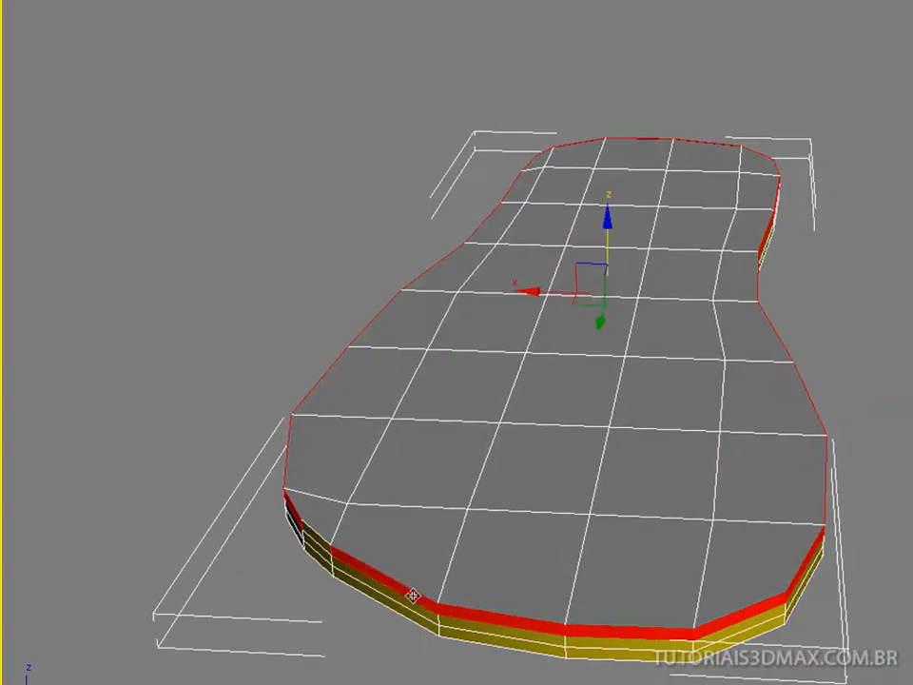
left_click(323, 542, "ctrl")
- Add all top-face polygons in the two rows nearest the sole's wide front end to the selection
middle_click_drag(404, 500, 404, 507, "alt")
left_click(411, 516, "ctrl")
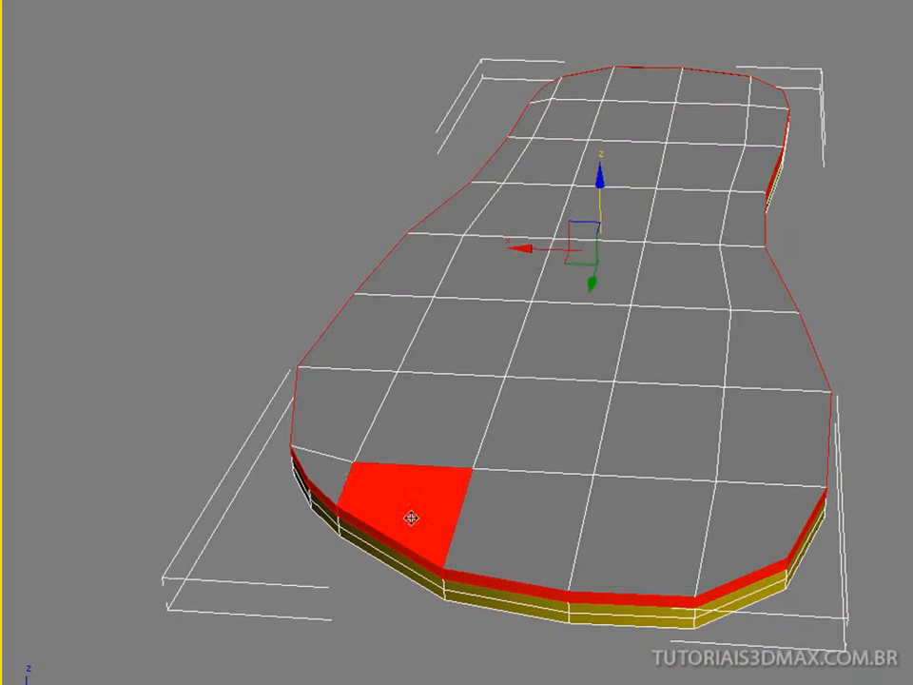
left_click(332, 467, "ctrl")
left_click(342, 418, "ctrl")
left_click(448, 444, "ctrl")
left_click(573, 525, "ctrl")
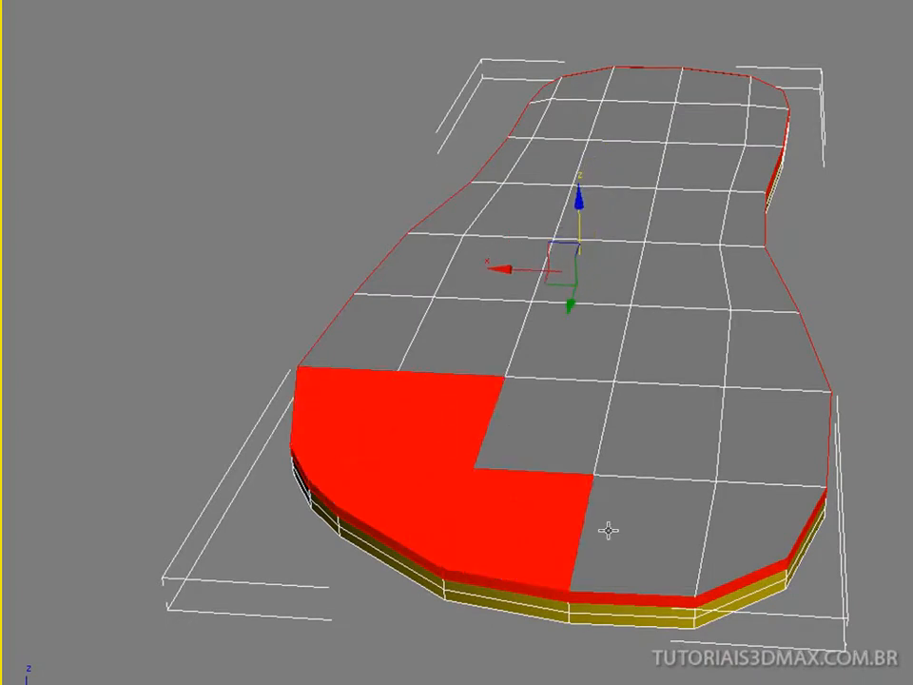
left_click(595, 529, "ctrl")
left_click(642, 445, "ctrl")
left_click(536, 412, "ctrl")
left_click(760, 516, "ctrl")
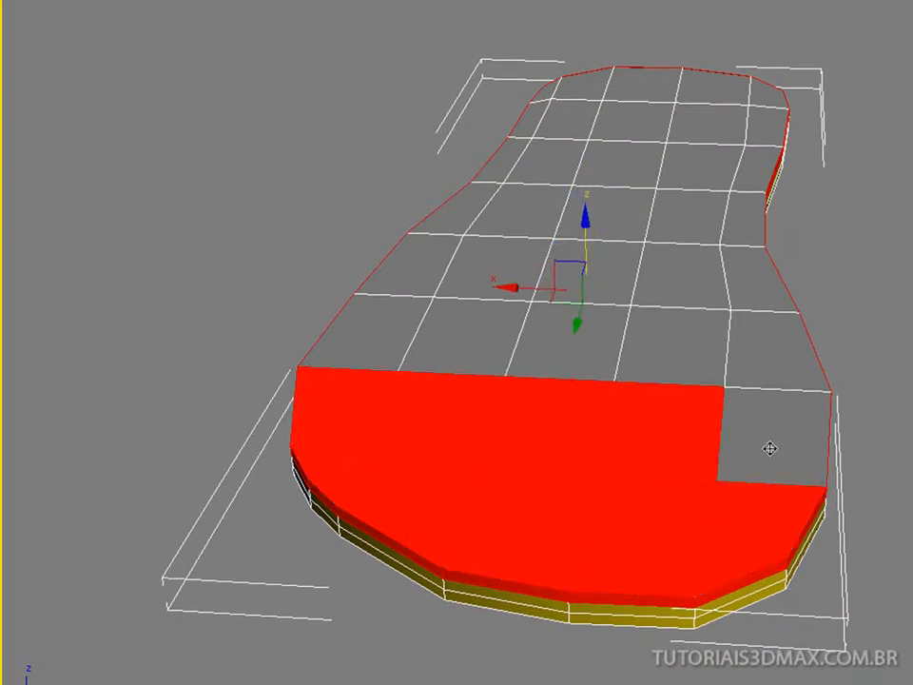
left_click(771, 448, "ctrl")
- Add the top-face polygons of the third and fourth rows from the front to the selection
left_click(765, 373, "ctrl")
left_click(647, 343, "ctrl")
left_click(552, 338, "ctrl")
left_click(424, 332, "ctrl")
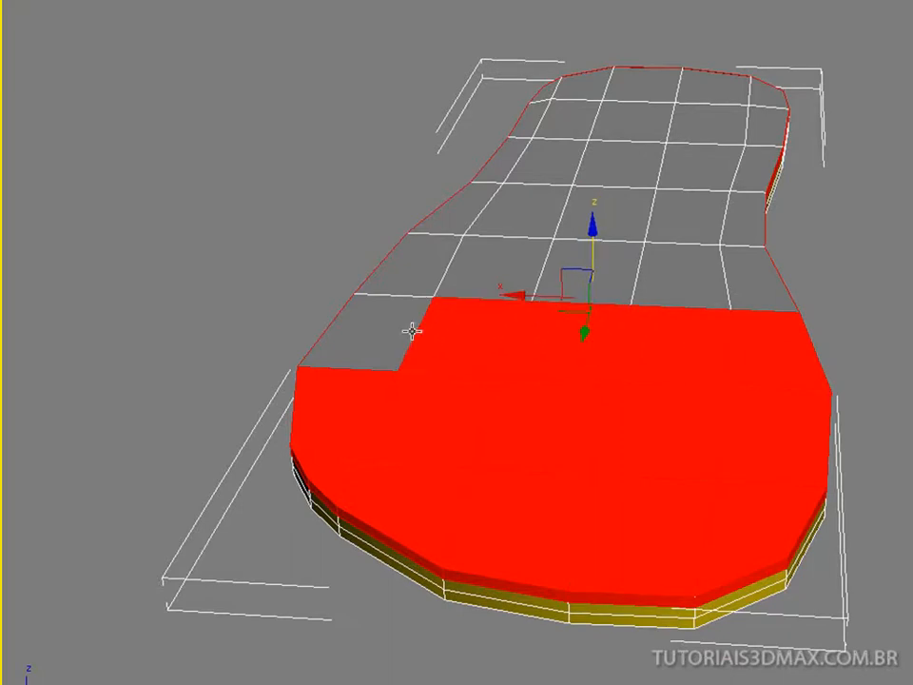
left_click(415, 333, "ctrl")
left_click(418, 273, "ctrl")
left_click(486, 271, "ctrl")
left_click(608, 270, "ctrl")
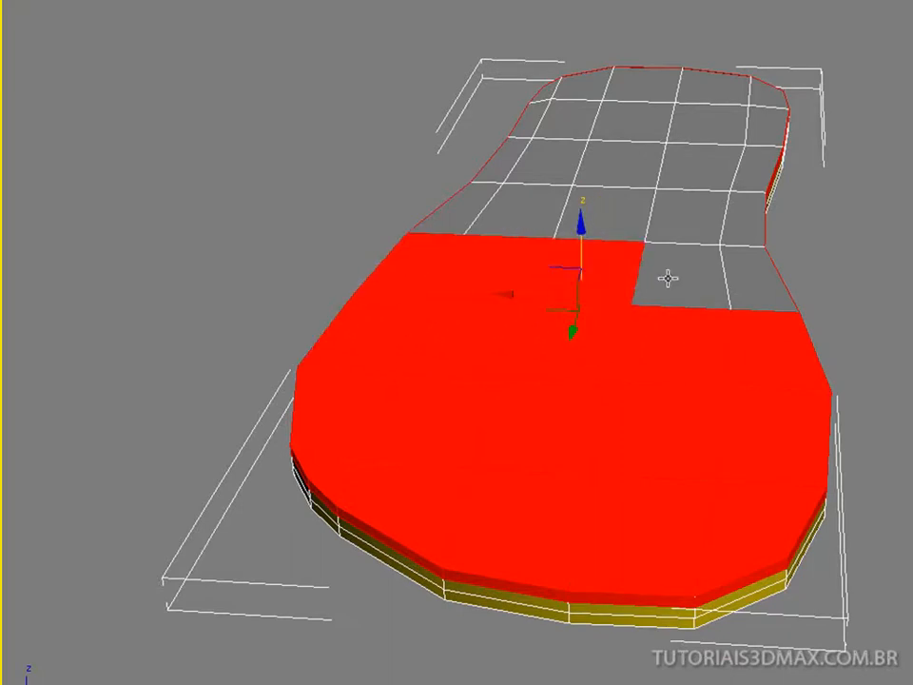
left_click(668, 277, "ctrl")
left_click(738, 282, "ctrl")
- Add the top-face polygons of the fifth and sixth rows from the front to the selection
middle_click_drag(712, 202, 680, 382)
left_click(732, 240, "ctrl")
left_click(681, 213, "ctrl")
left_click(580, 195, "ctrl")
left_click(490, 190, "ctrl")
left_click(459, 189, "ctrl")
middle_click_drag(501, 177, 556, 444)
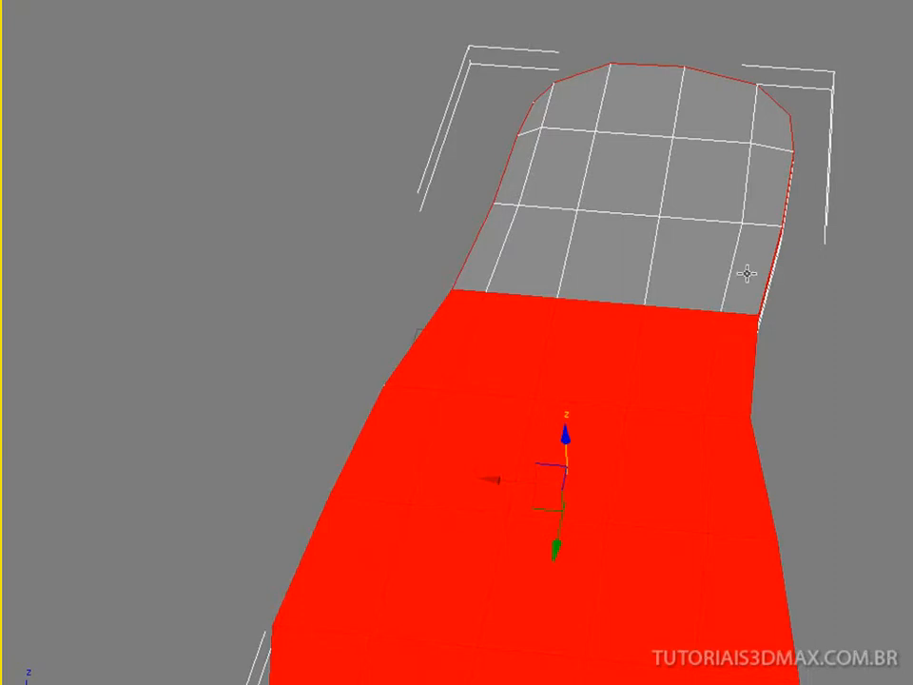
left_click(739, 277, "ctrl")
left_click(696, 259, "ctrl")
left_click(634, 257, "ctrl")
left_click(545, 248, "ctrl")
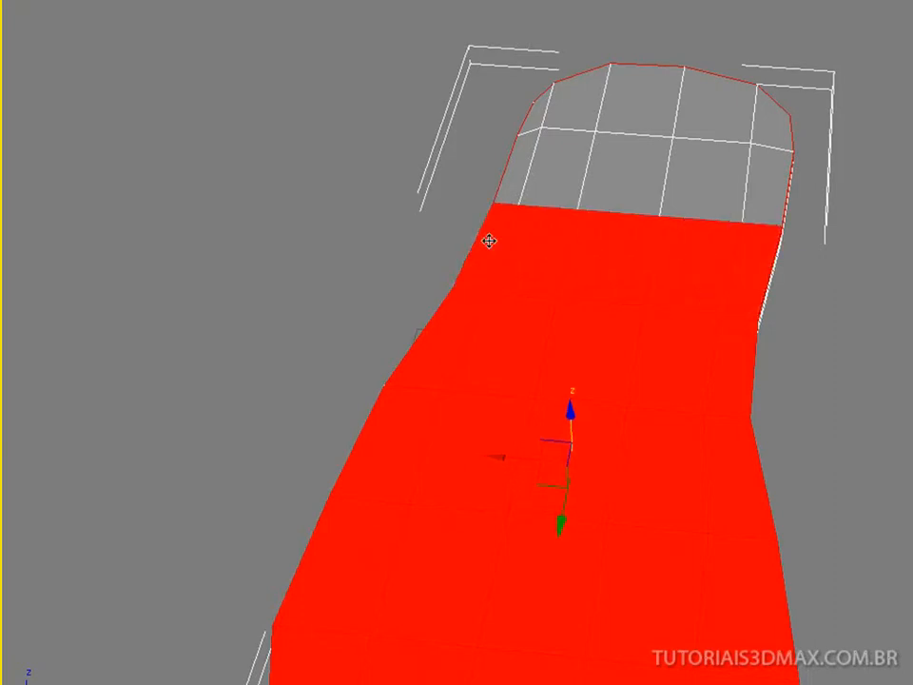
left_click(489, 240, "ctrl")
- Complete the selection with the top-face polygons of the last two rows at the heel
left_click(513, 175, "ctrl")
left_click(568, 173, "ctrl")
left_click(624, 179, "ctrl")
left_click(693, 188, "ctrl")
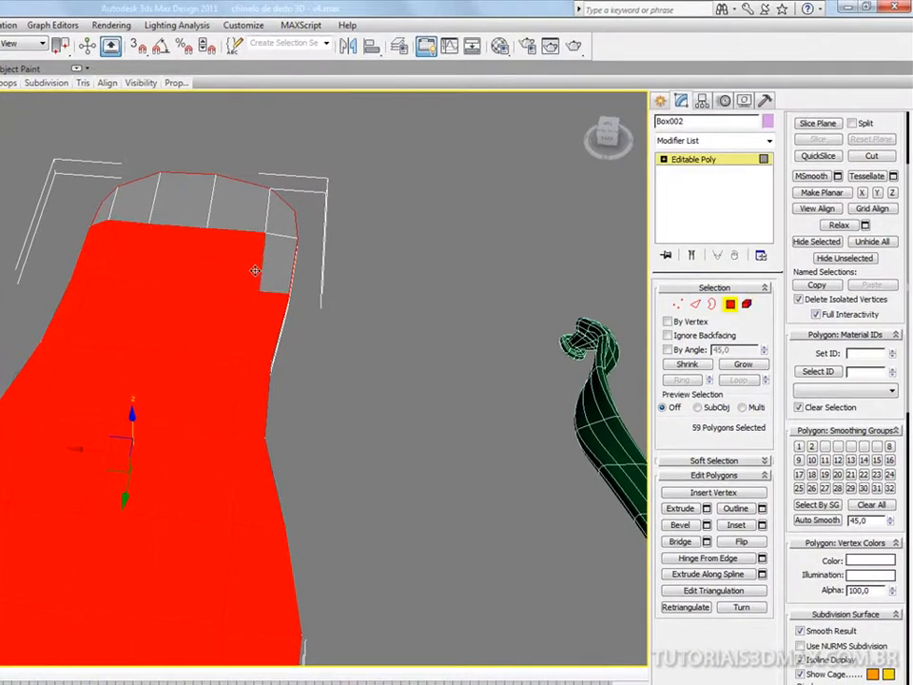
left_click(266, 272, "ctrl")
left_click(253, 214, "ctrl")
left_click(184, 206, "ctrl")
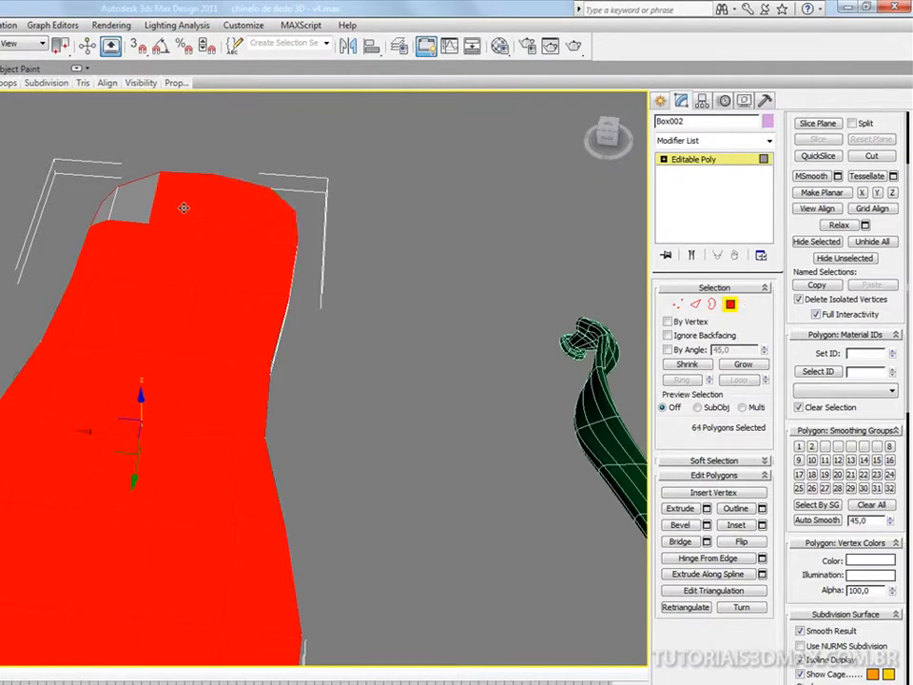
left_click(135, 203, "ctrl")
left_click(109, 210, "ctrl")
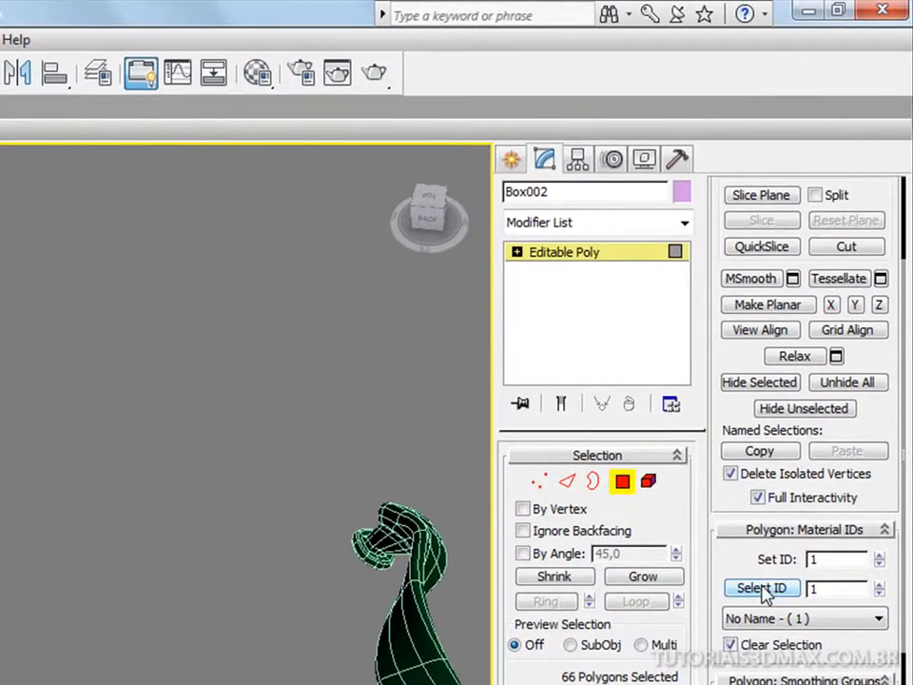
- Assign the 07 - Default material to the selected top and upper side polygons, and move the Material Editor clear of the sole
left_click(761, 588)
middle_click_drag(179, 569, 28, 387)
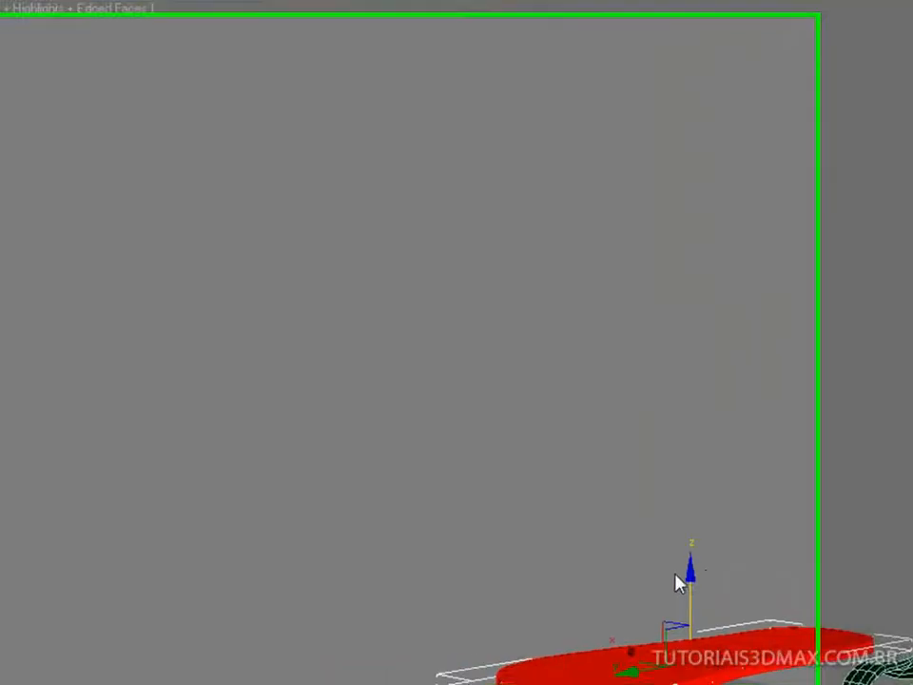
middle_click_drag(722, 588, 236, 592, "alt")
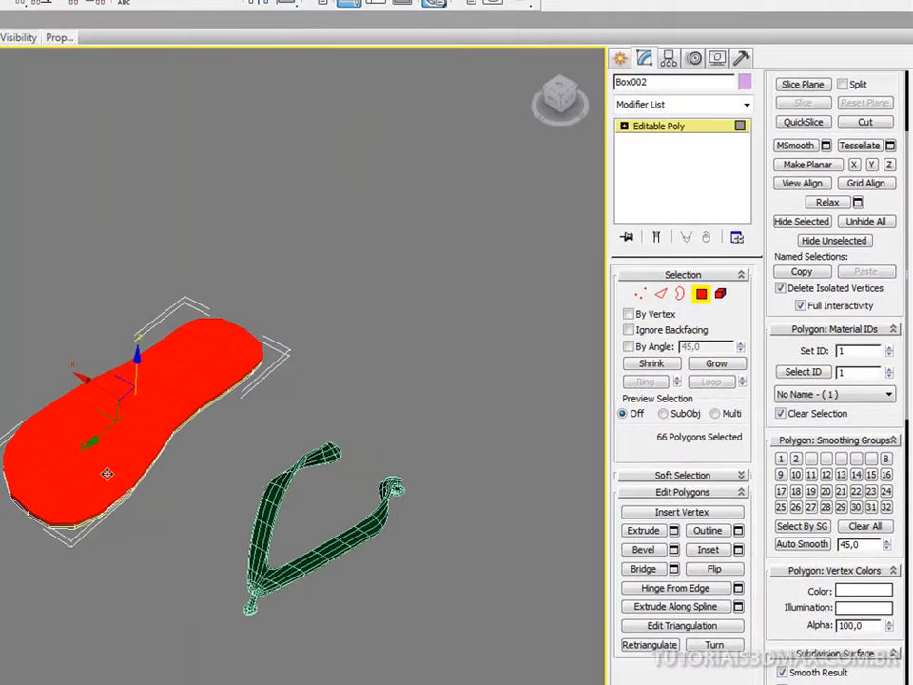
key("m")
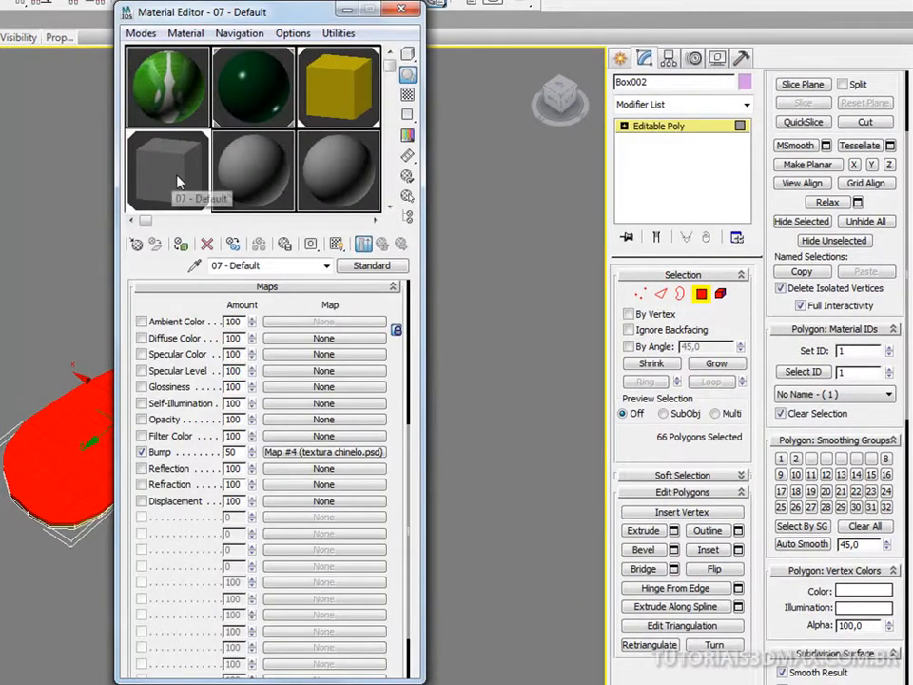
left_click_drag(180, 186, 58, 460)
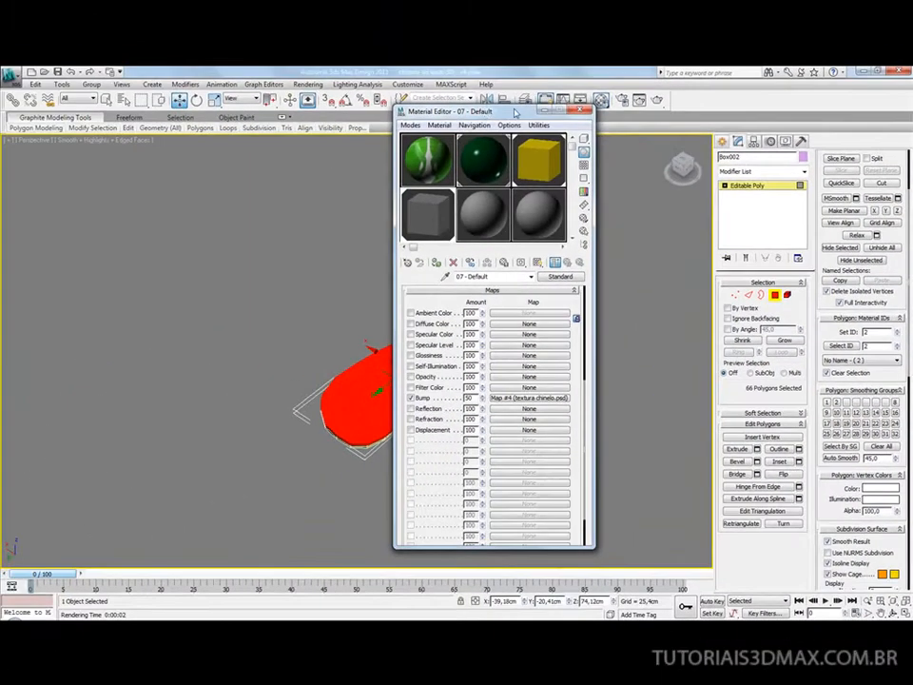
left_click_drag(479, 127, 139, 115)
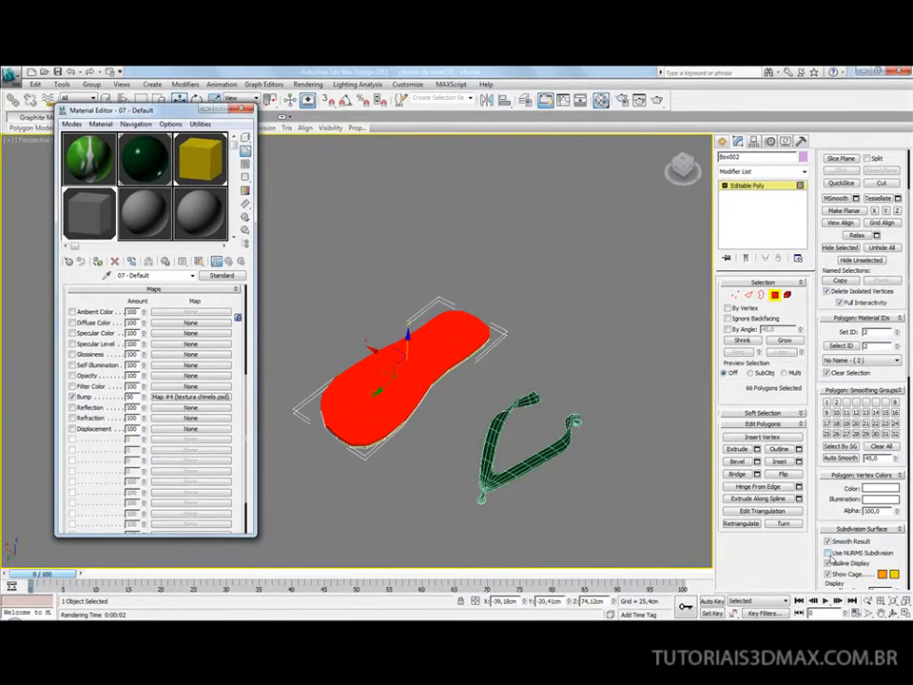
- Enable NURMS subdivision on the sole with edged faces shown, and test-render the perspective view
key("F4")
left_click(656, 99)
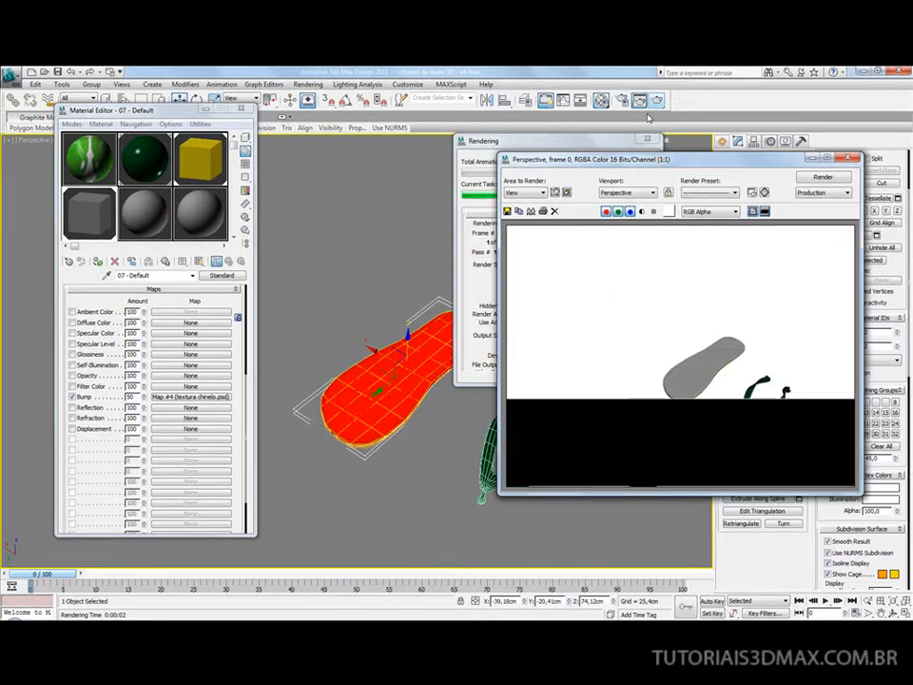
left_click(852, 158)
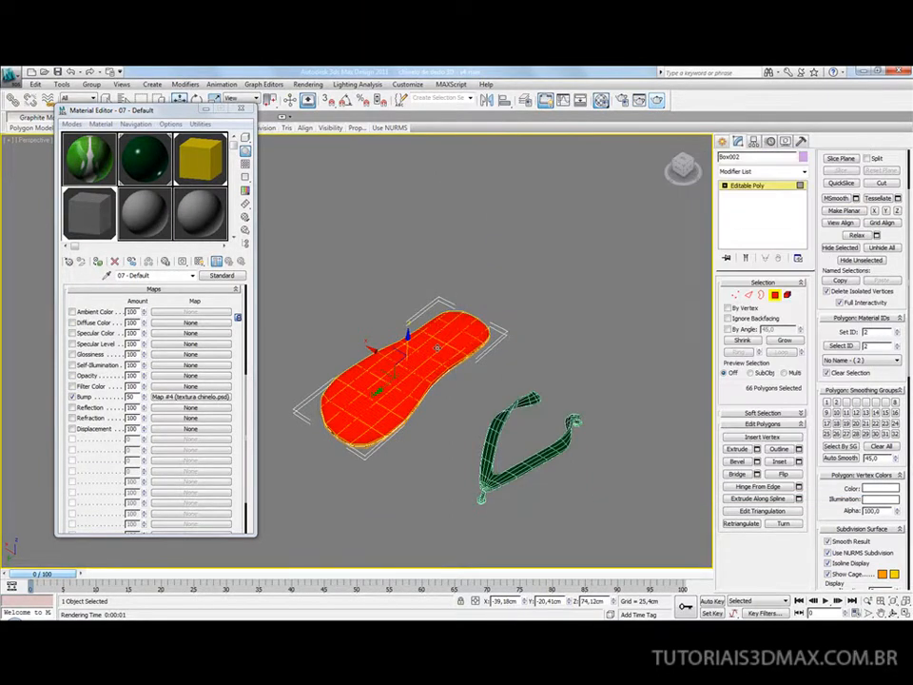
- Render a closer view of the sole's top face to check the bump texture
scroll(428, 348, "up", 6)
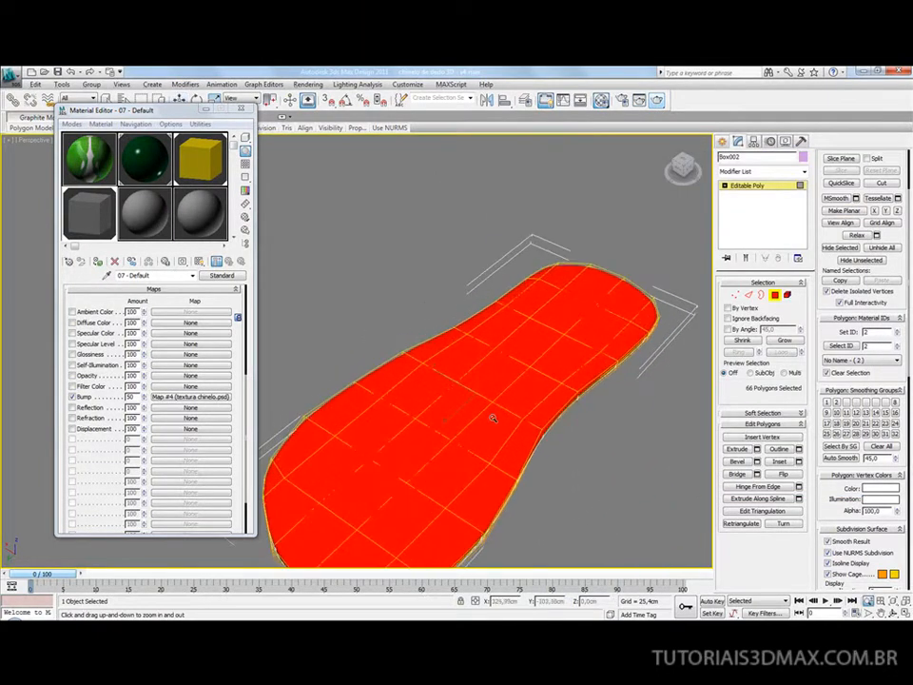
middle_click_drag(464, 383, 490, 343, "alt")
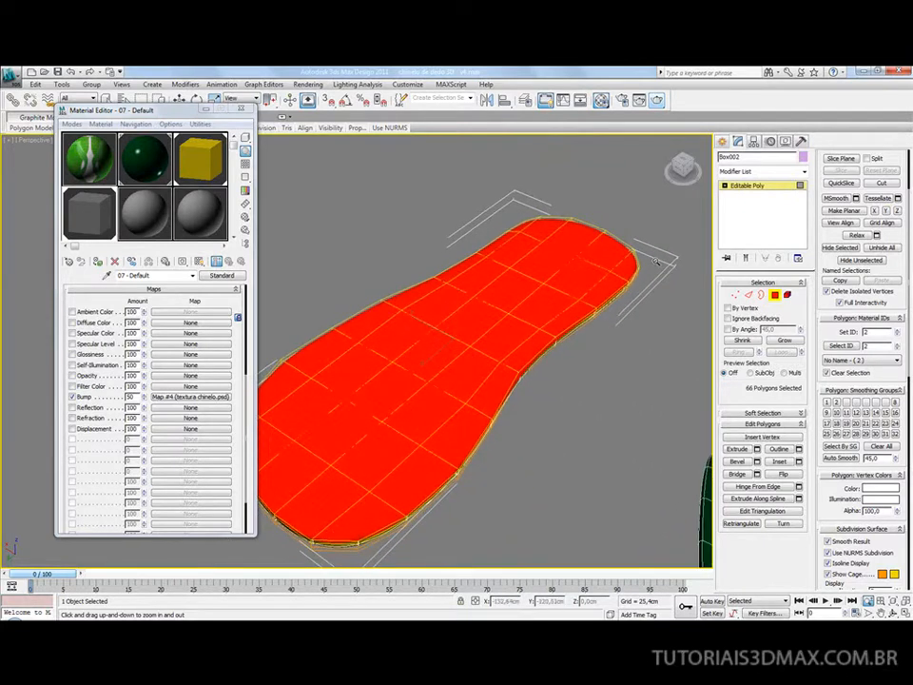
left_click(659, 101)
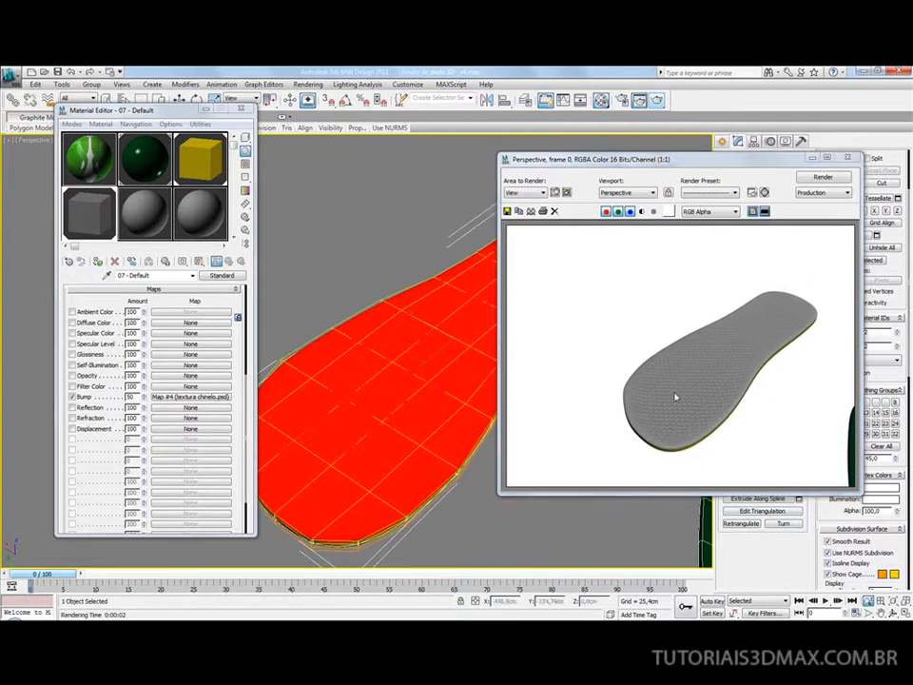
left_click(849, 160)
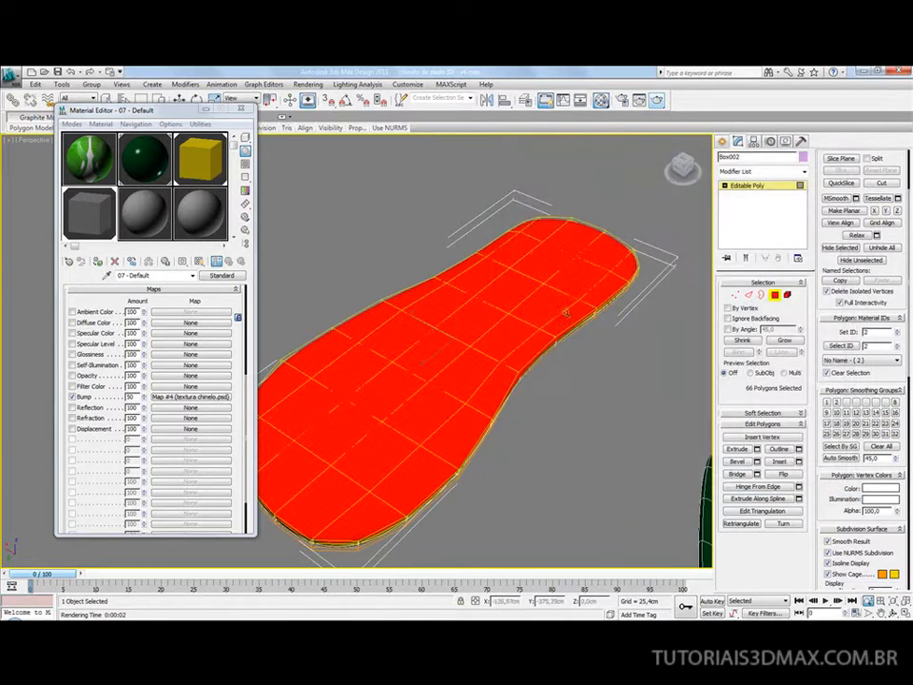
- Render the sole from below, first at an angle and again closer up, to check the underside's material
middle_click_drag(513, 314, 496, 364, "alt")
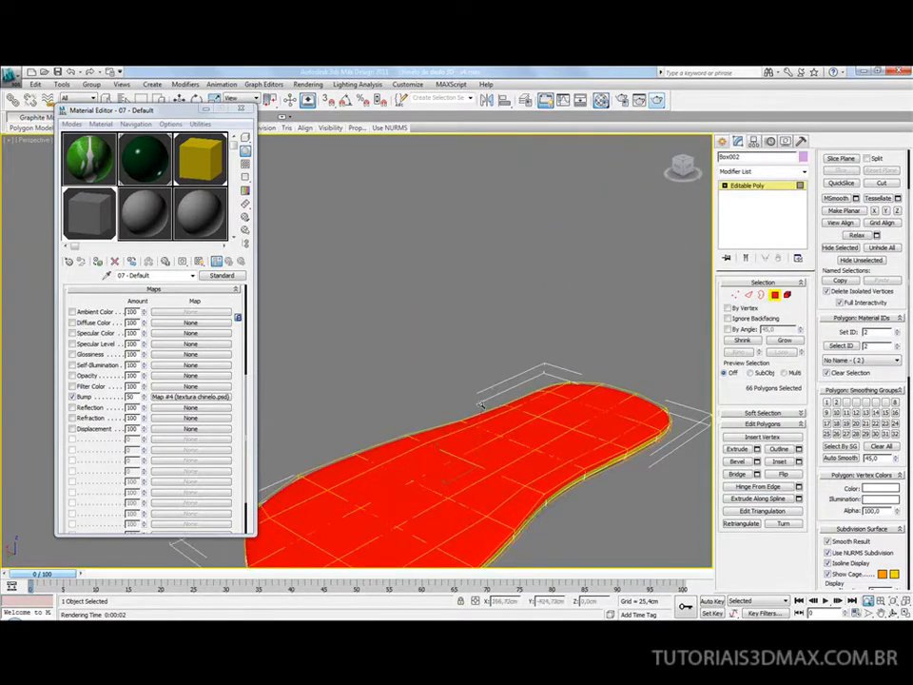
middle_click_drag(463, 434, 466, 309, "alt")
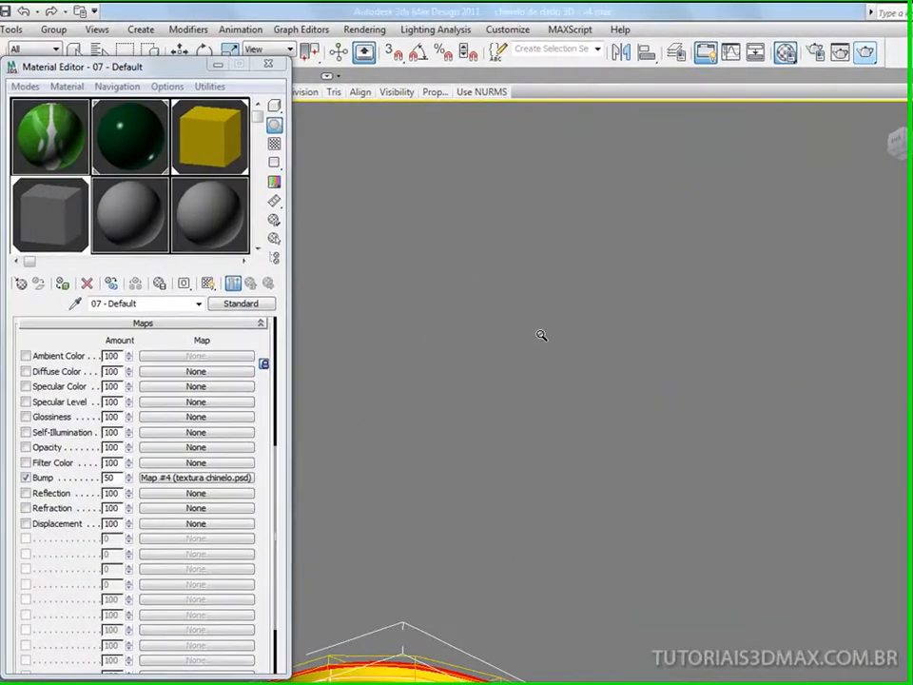
middle_click_drag(450, 456, 412, 225)
middle_click_drag(474, 228, 467, 210)
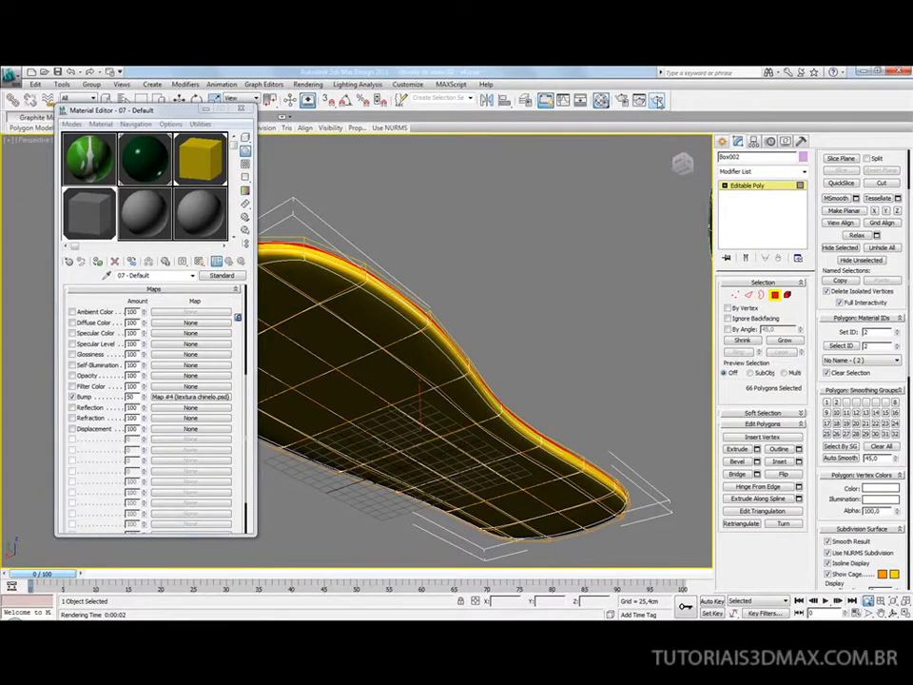
left_click(657, 101)
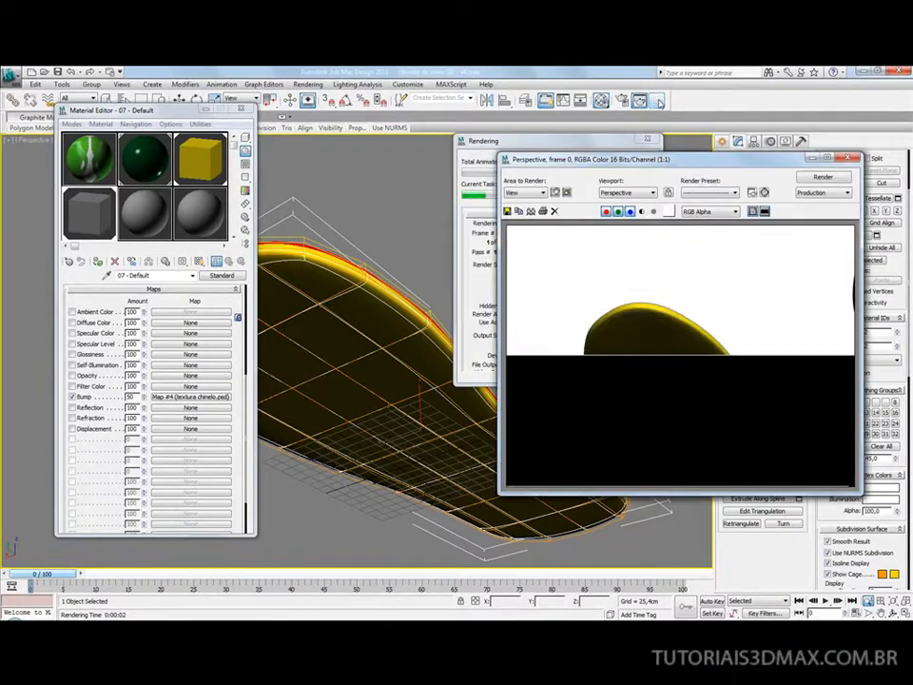
left_click(846, 157)
scroll(453, 280, "up", 5)
middle_click_drag(395, 348, 422, 223)
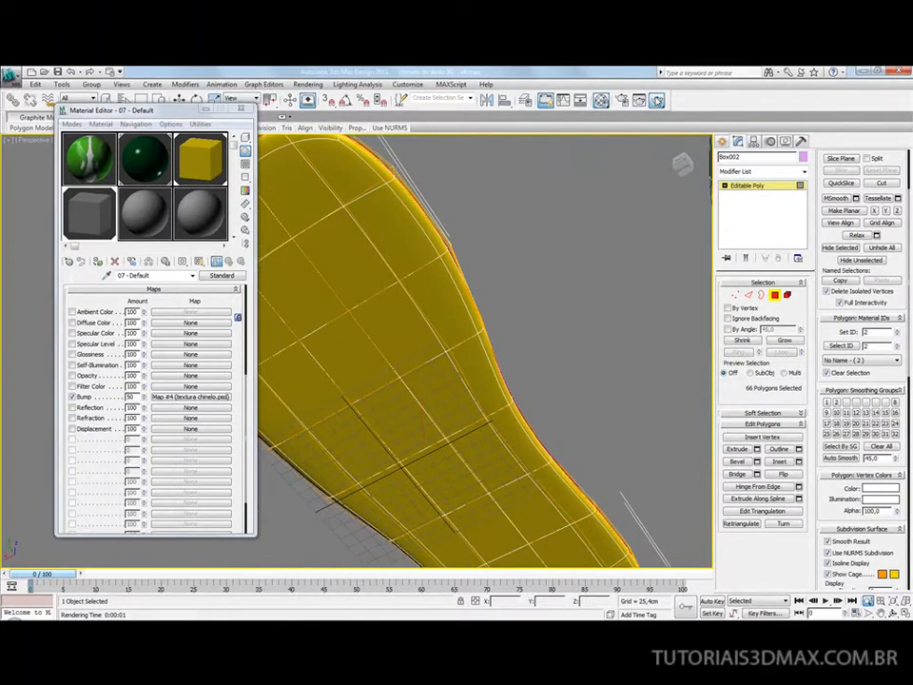
left_click(657, 100)
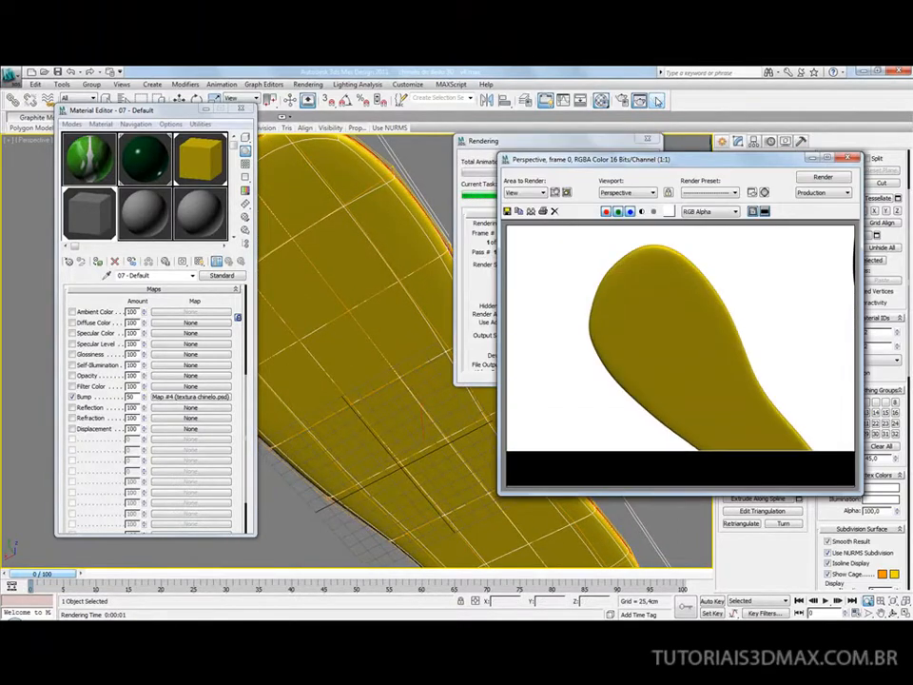
left_click(848, 158)
- Render a close-up of the sole's wide end from above to inspect the boundary between the two materials
middle_click_drag(393, 225, 410, 355, "alt")
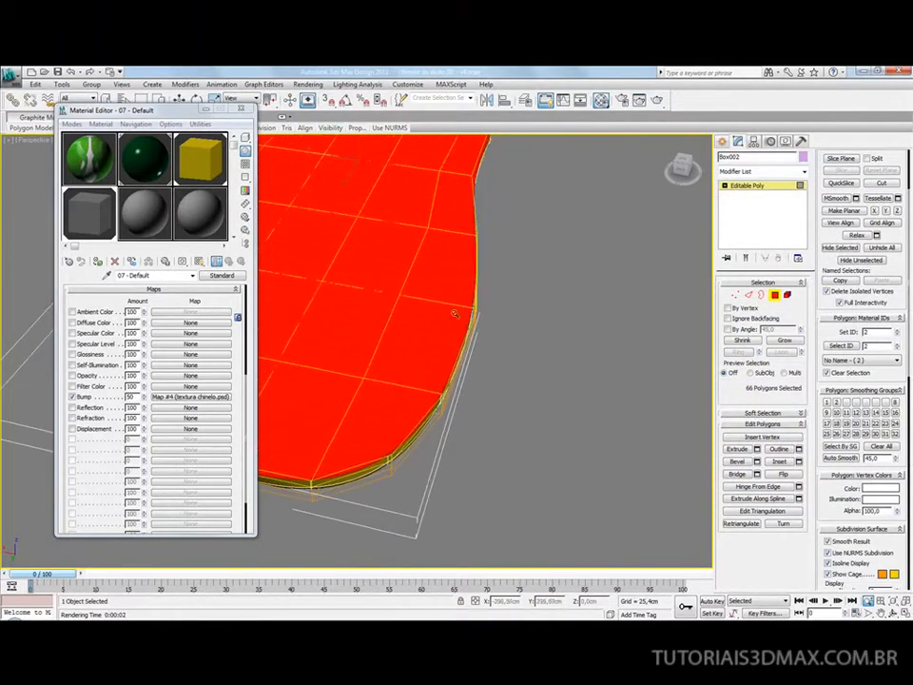
left_click(658, 100)
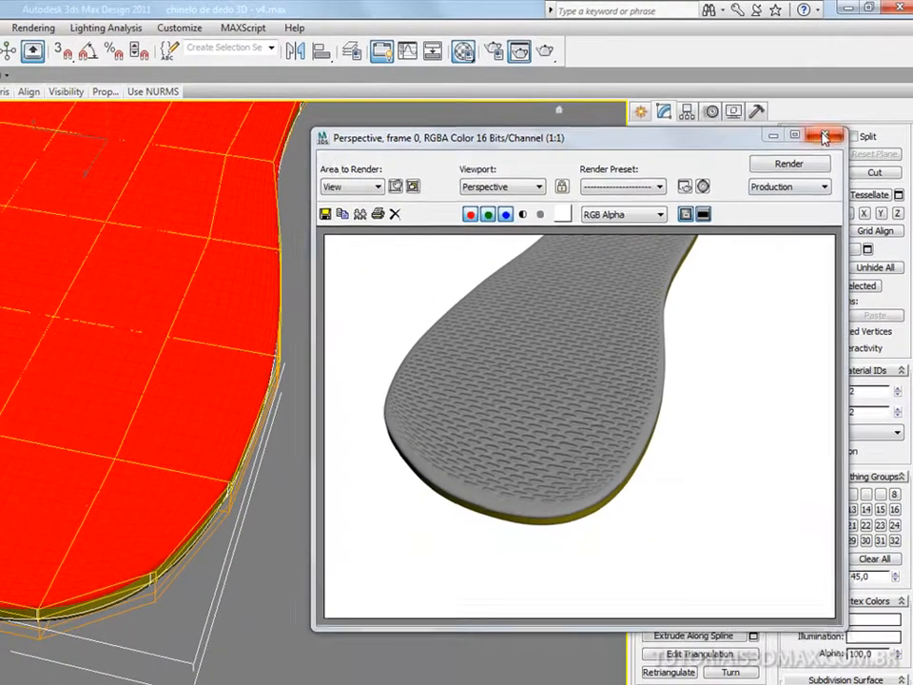
left_click(877, 193)
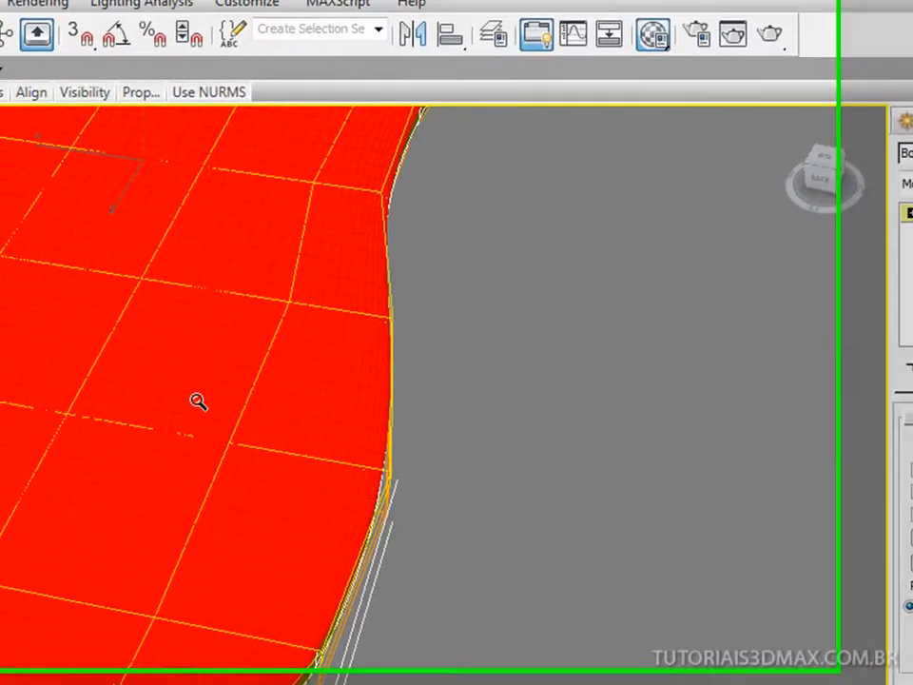
middle_click_drag(266, 419, 442, 443)
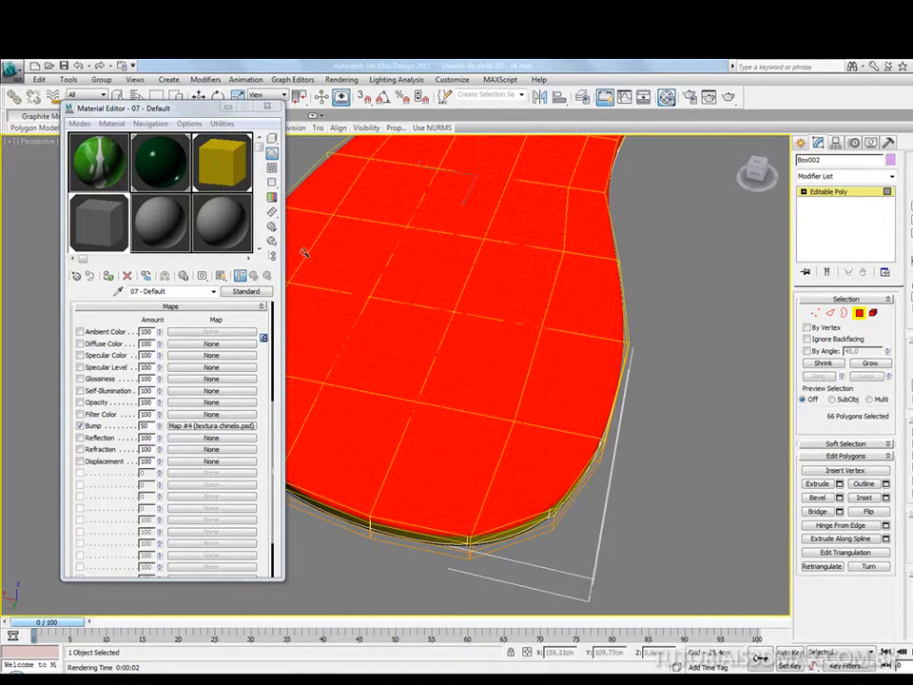
- Inspect the textura chinelo material's preview and the RGB values of its ambient color
double_click(223, 155)
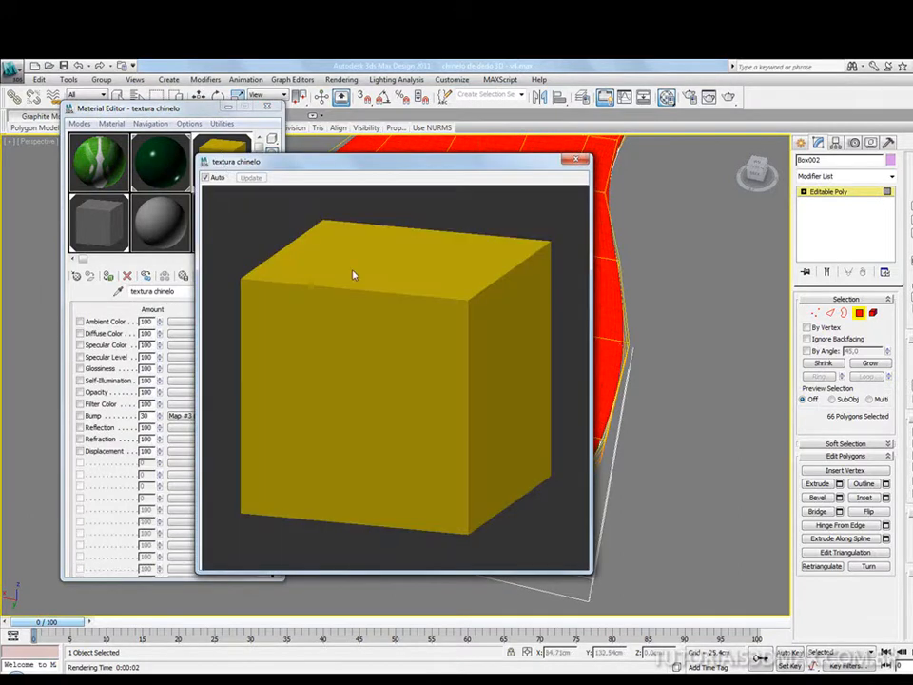
left_click_drag(503, 167, 792, 117)
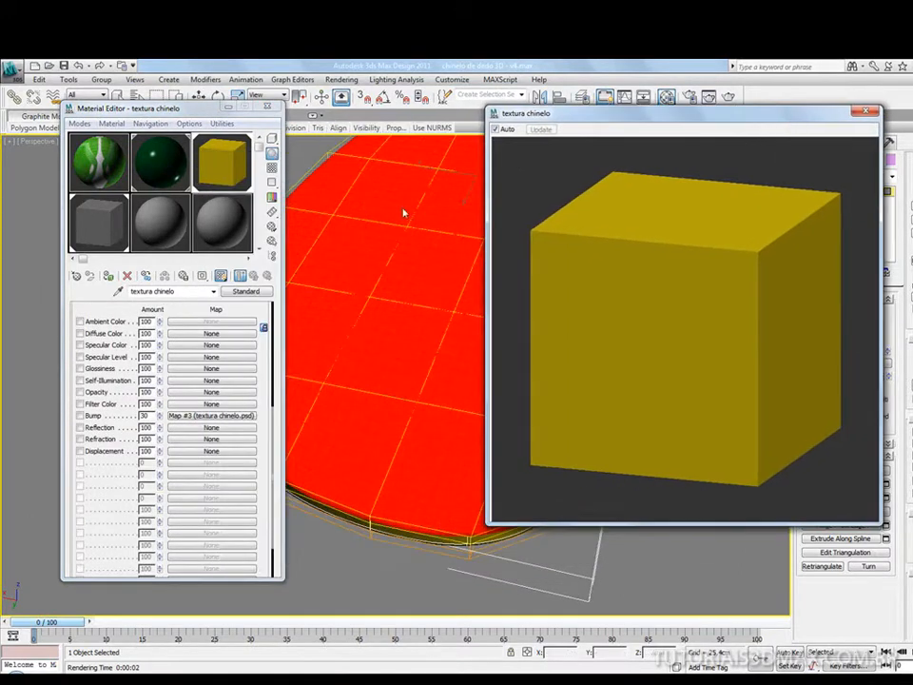
left_click(865, 111)
scroll(190, 238, "up", 5)
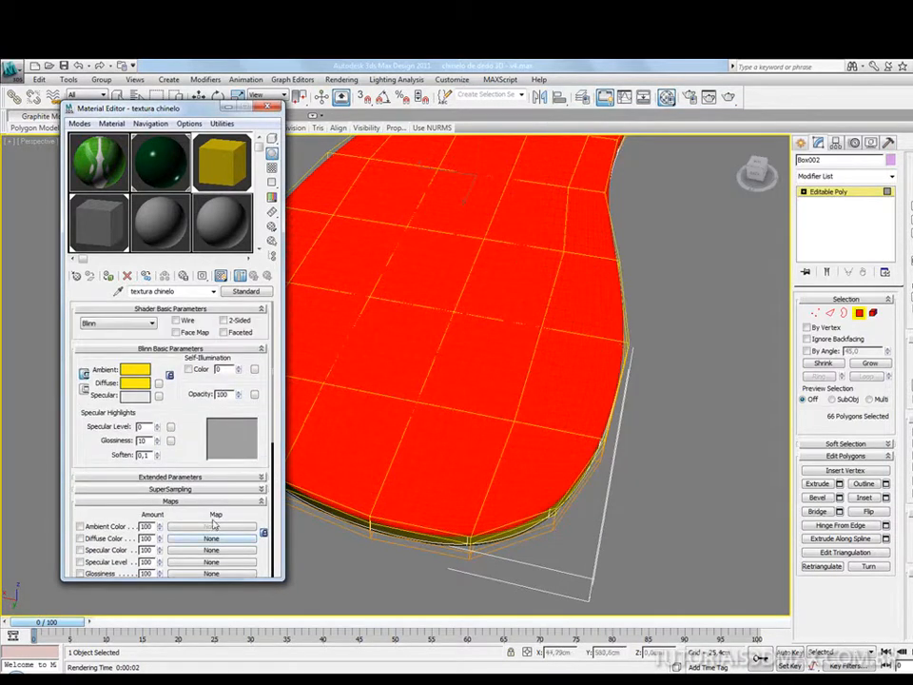
left_click(133, 380)
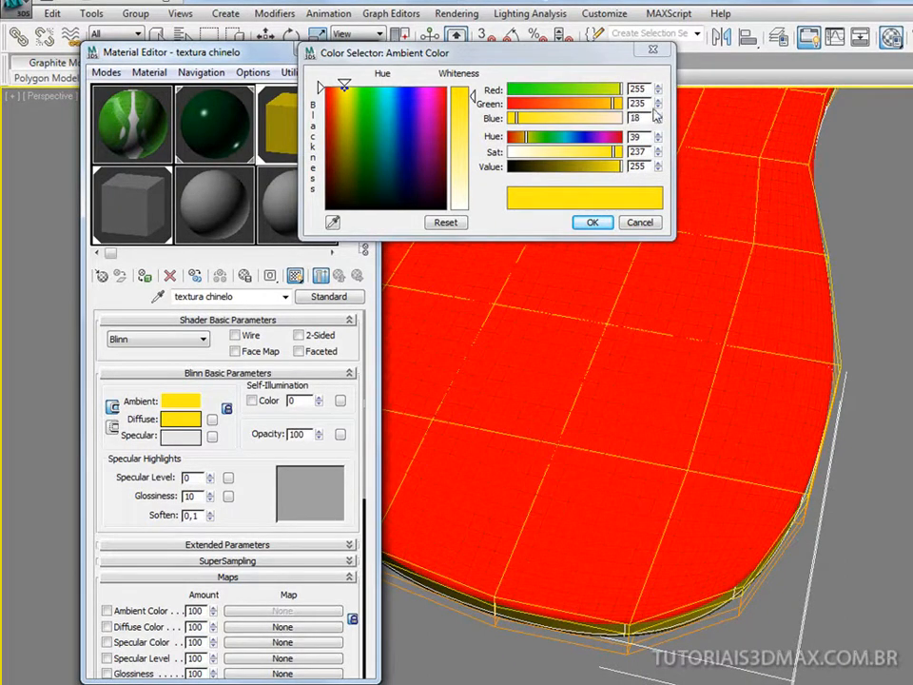
left_click(652, 48)
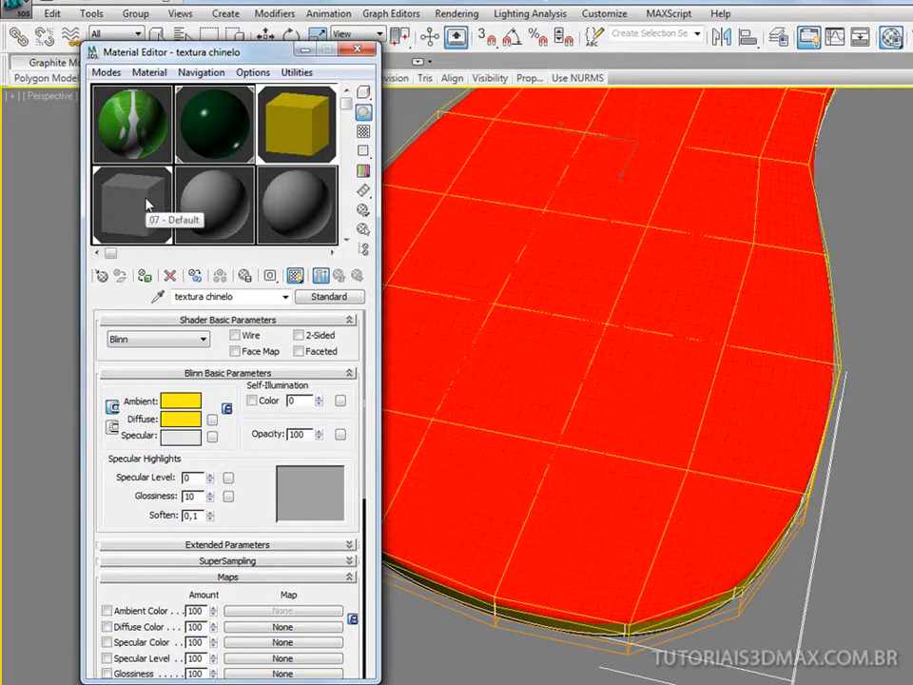
- Set the 07 - Default material's linked ambient and diffuse color to red 255, green 235, blue 18
left_click(145, 204)
left_click_drag(184, 332, 162, 574)
left_click(181, 381)
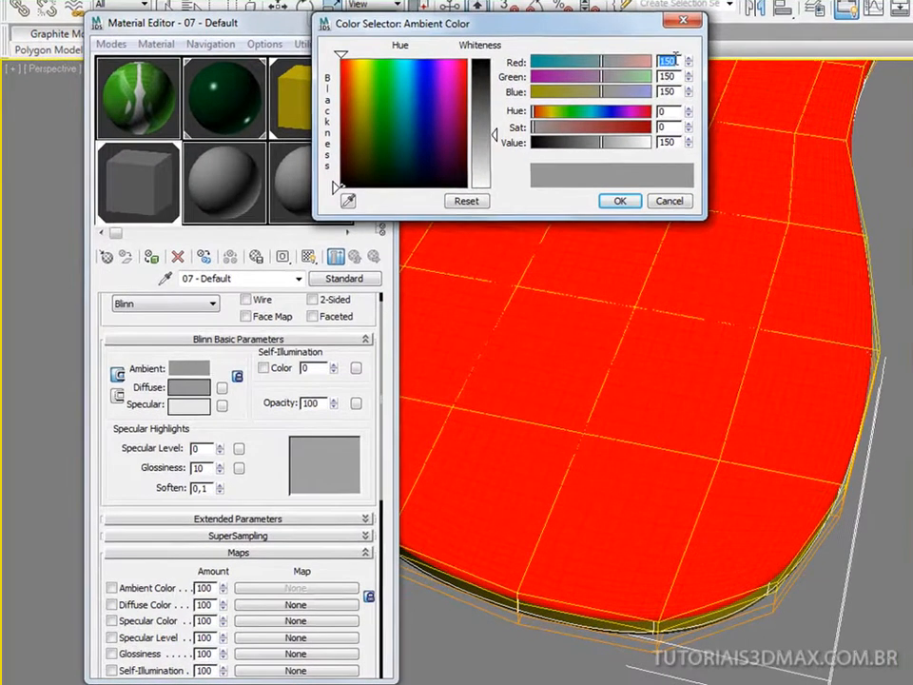
type("255")
key("Tab")
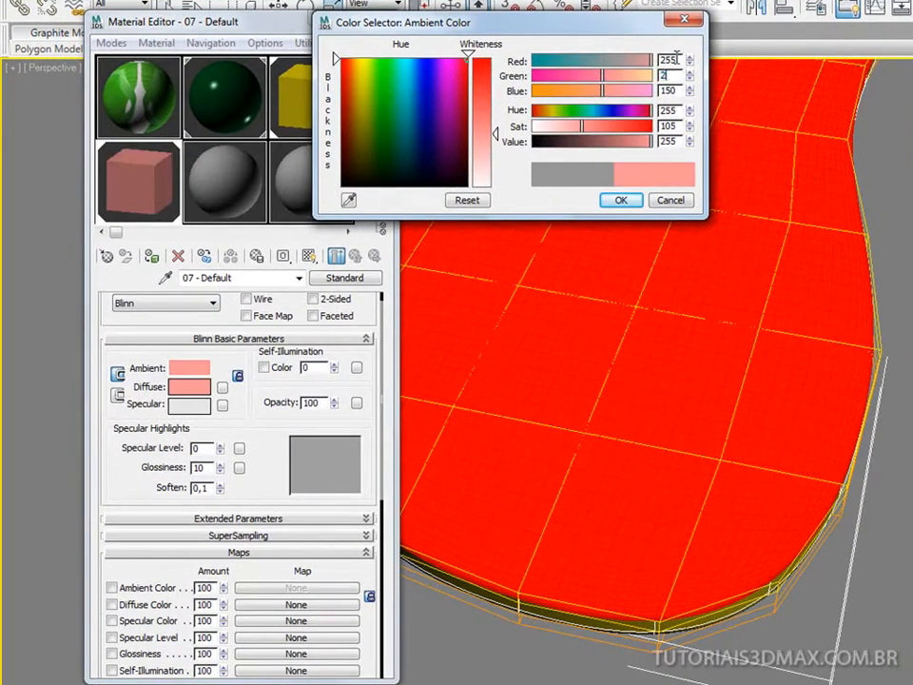
type("235")
key("Tab")
key("Tab")
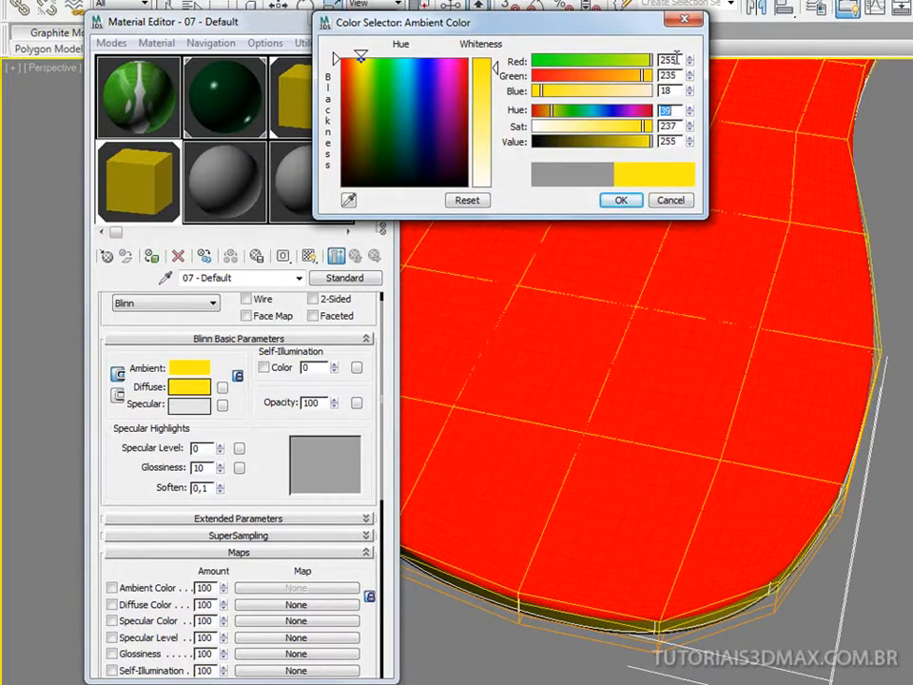
left_click(621, 200)
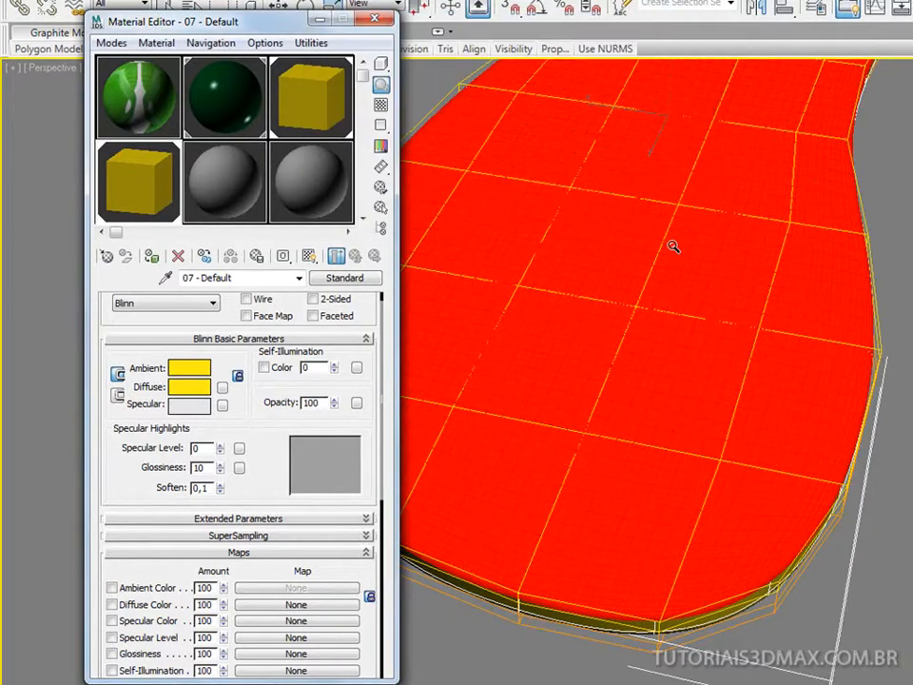
- Render the sole from a lower angle to check that the top and side colors match
middle_click_drag(691, 284, 681, 248, "alt")
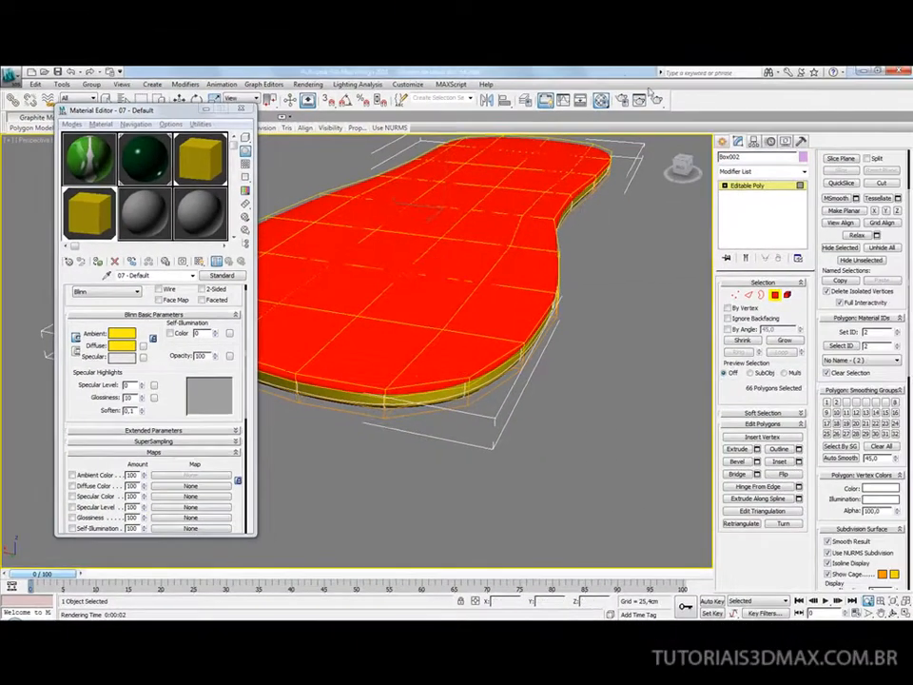
left_click(657, 101)
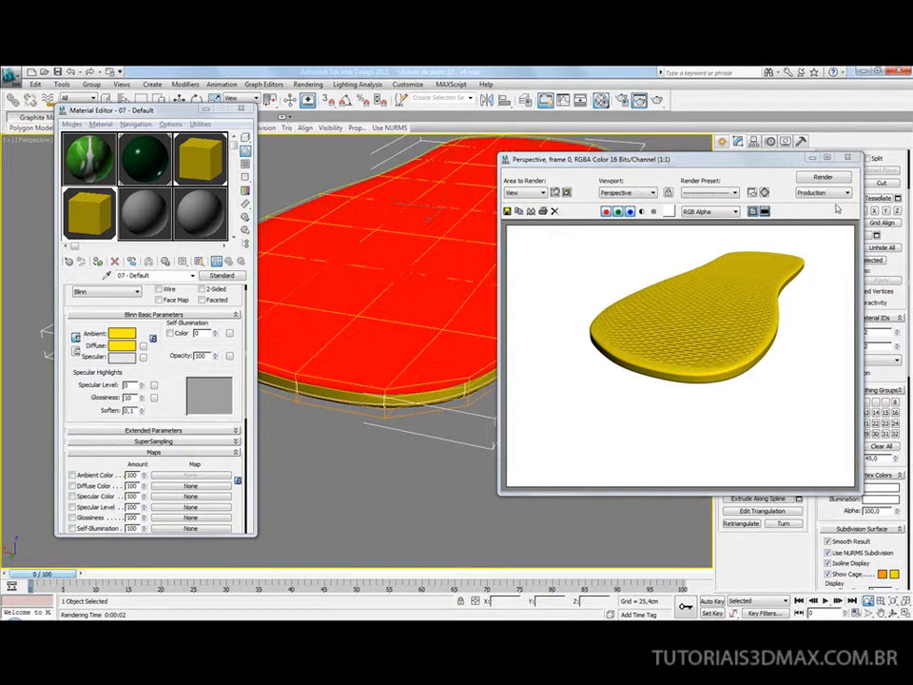
left_click(846, 158)
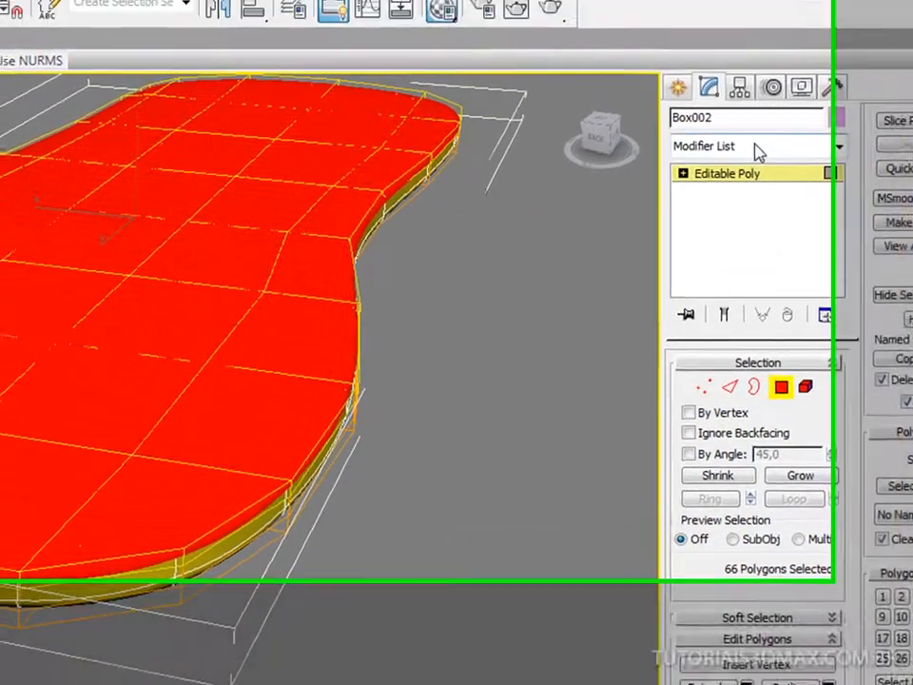
- Add a UVW Map modifier to the sole's selected polygons and test-render the texture mapping
left_click(697, 89)
scroll(835, 227, "up", 4)
key("u")
key("v")
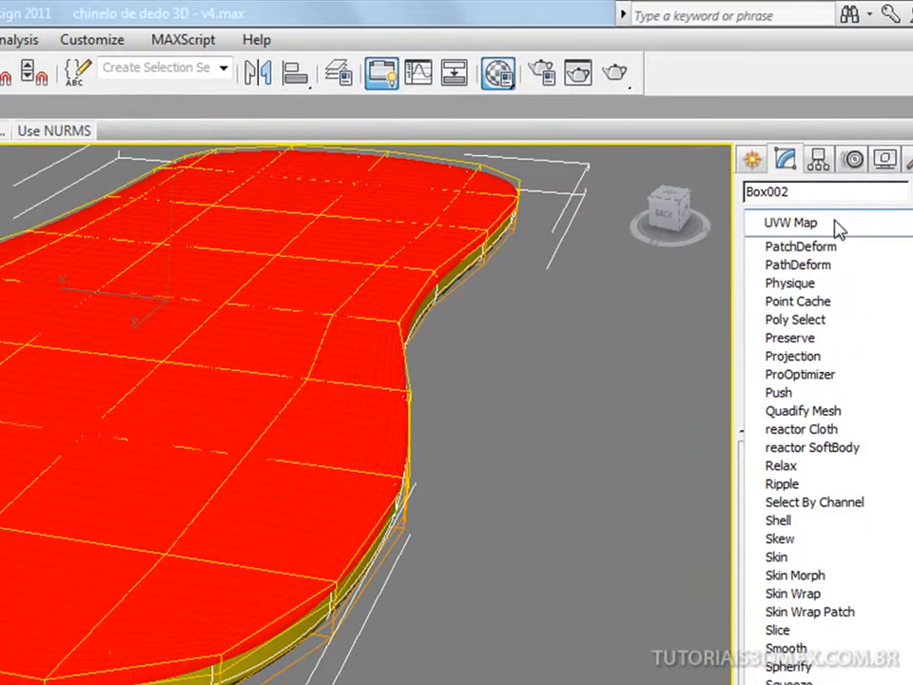
key("Return")
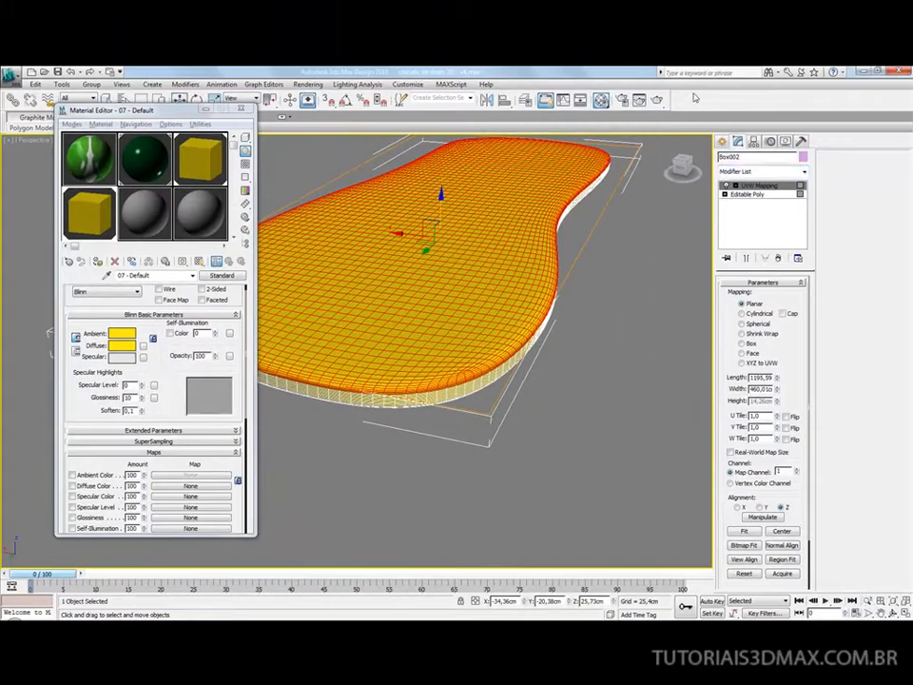
left_click(650, 95)
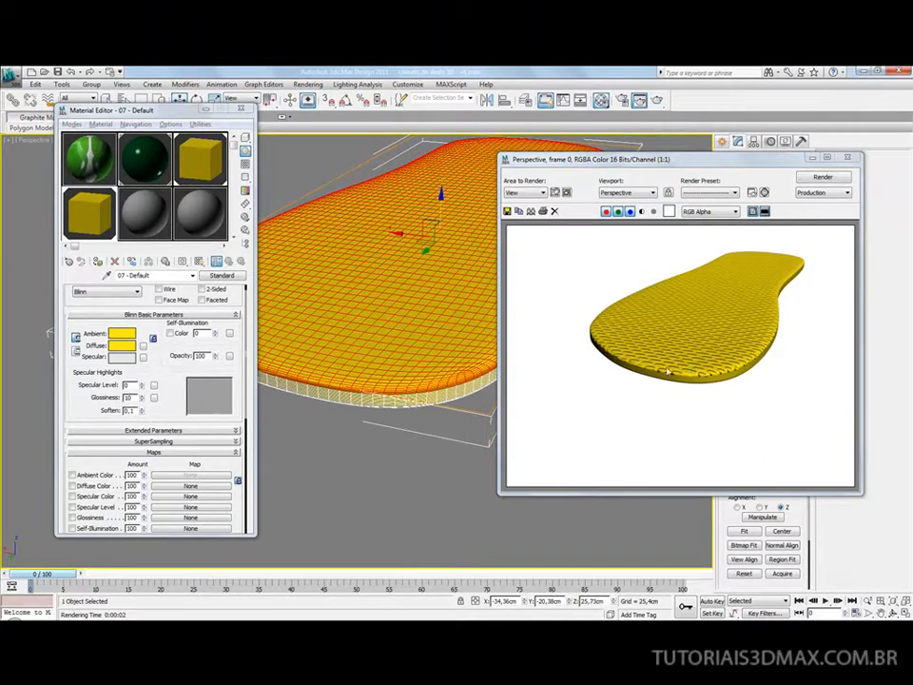
left_click(849, 158)
- Render the mapped bump texture on the sole's top from a closer, steeper angle
scroll(447, 255, "up", 5)
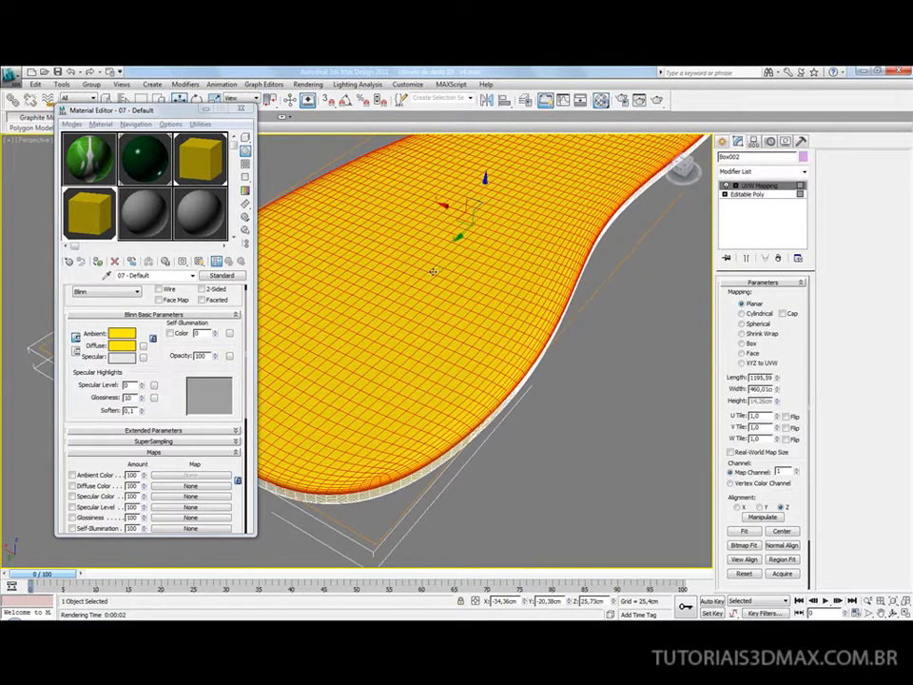
scroll(472, 248, "down", 2)
middle_click_drag(477, 246, 462, 288)
scroll(543, 229, "up", 1)
left_click(640, 101)
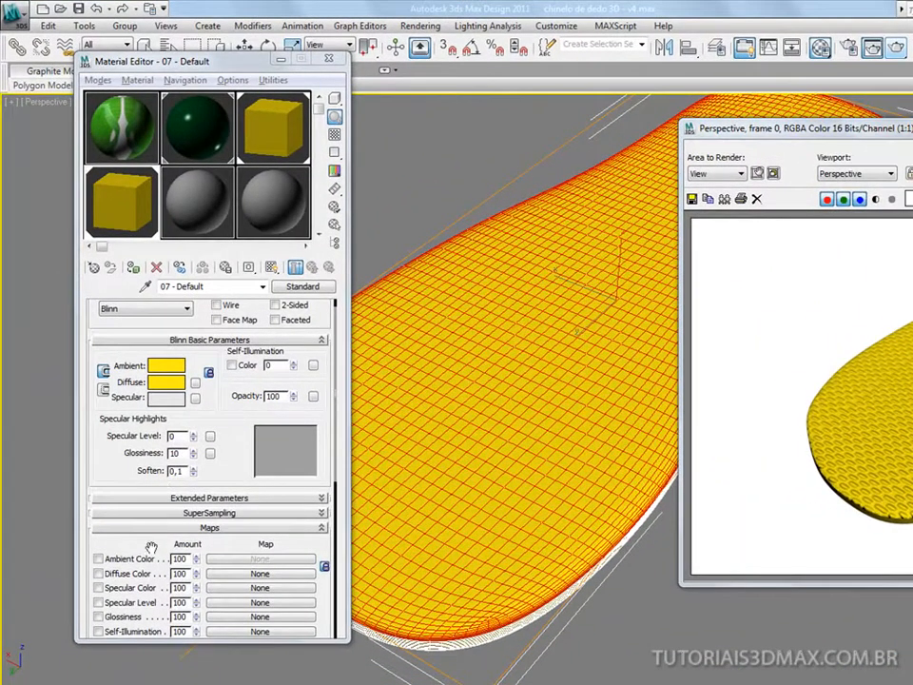
- Lower the 07 - Default material's bump amount and render the sole again
left_click_drag(151, 549, 139, 337)
scroll(164, 401, "down", 1)
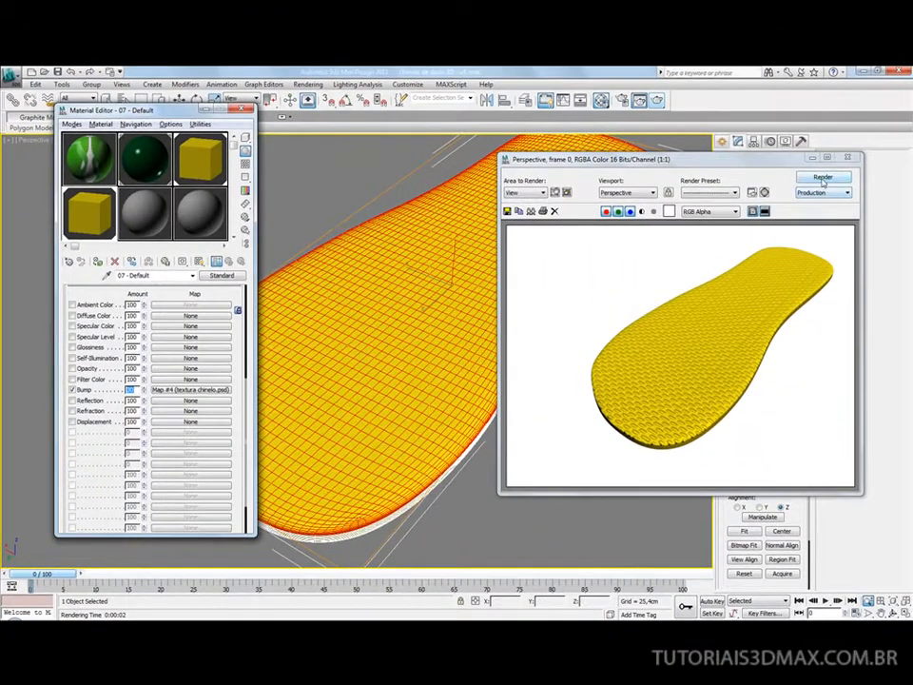
left_click(823, 183)
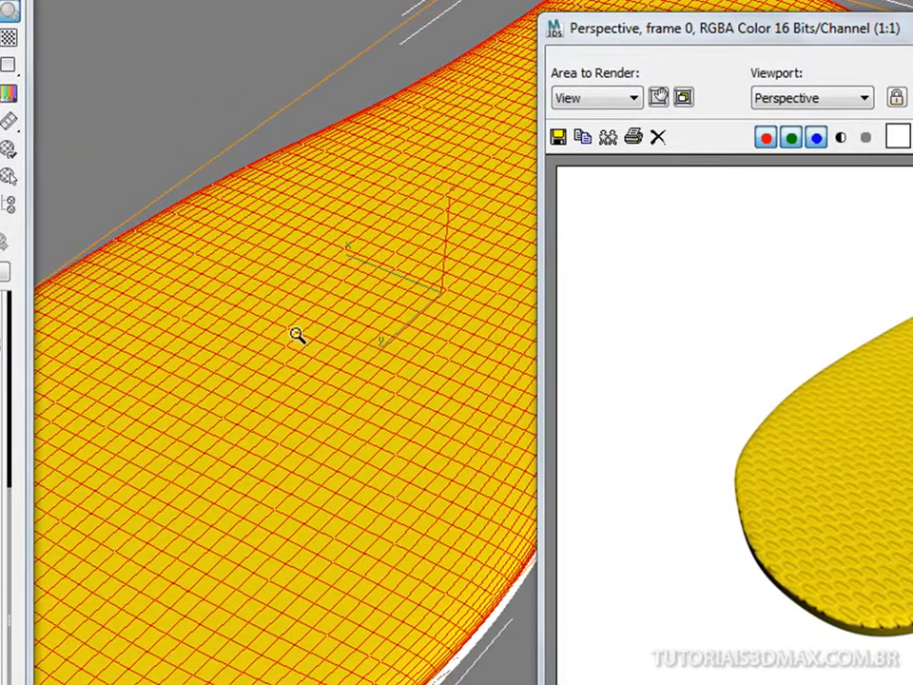
- Render a close-up of the sole's bump texture and switch to the flip-flop reference photo in Firefox to compare
left_click_drag(305, 402, 314, 327)
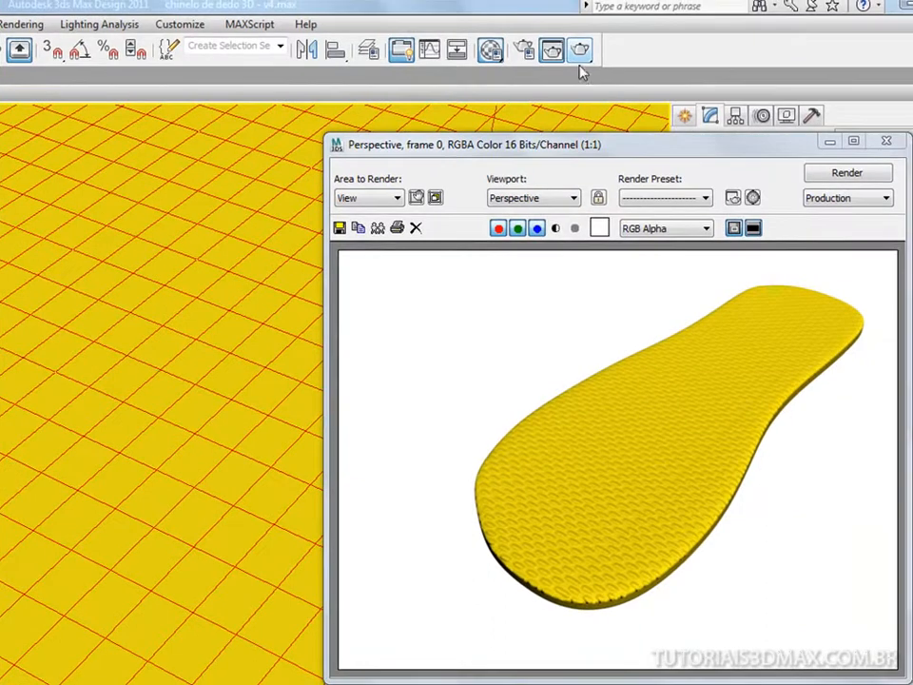
left_click(580, 50)
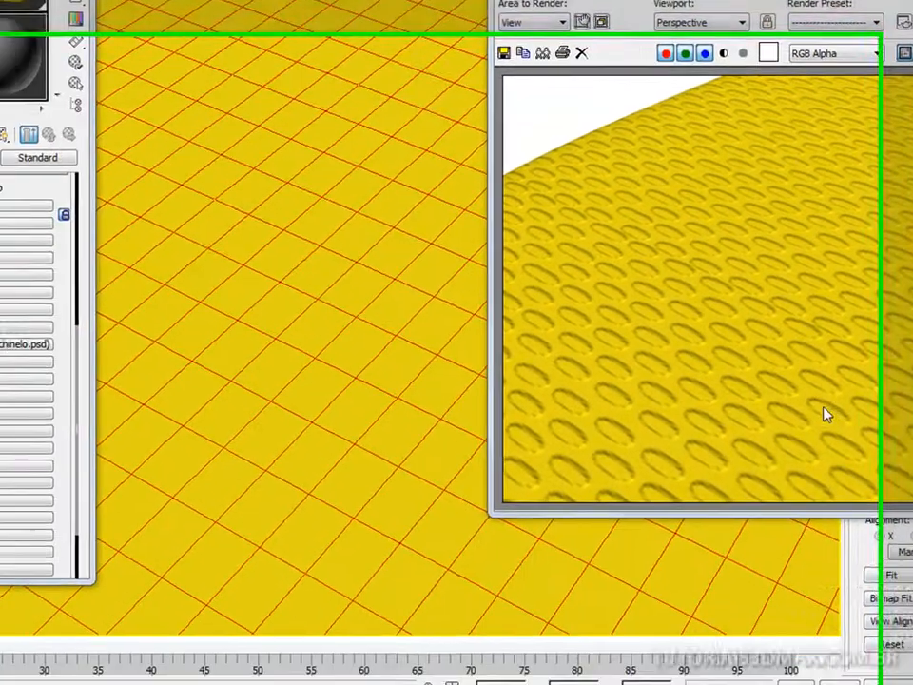
key("alt+Tab")
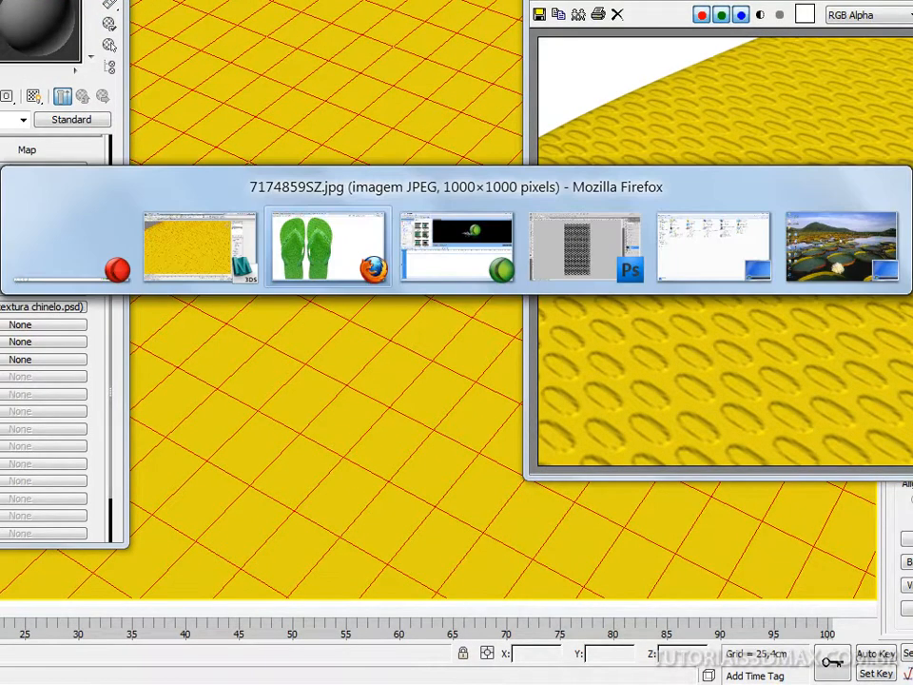
left_click(564, 248)
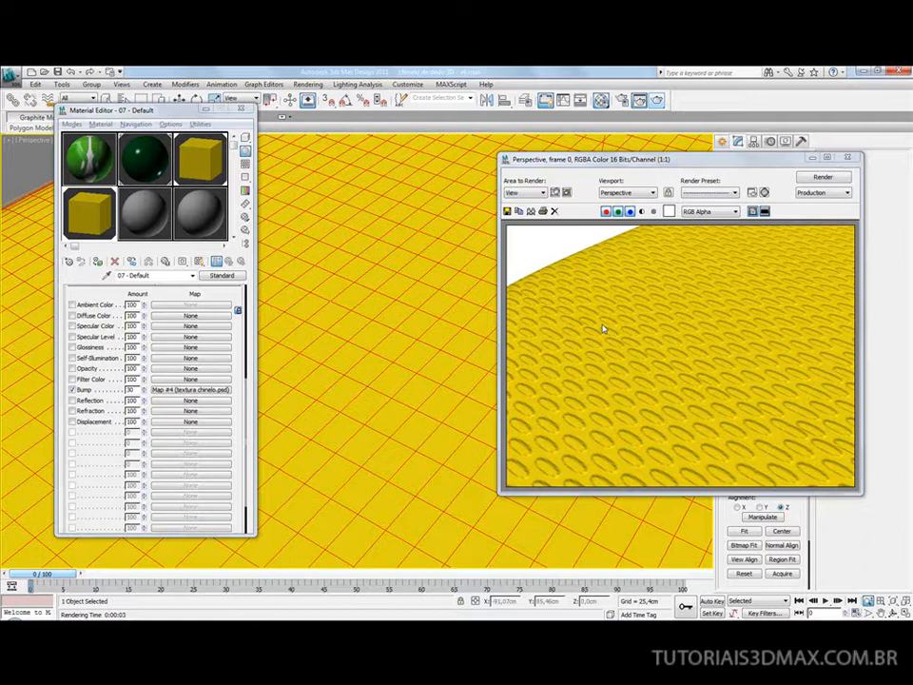
- Save the scene and close the render window and the Material Editor
key("ctrl+s")
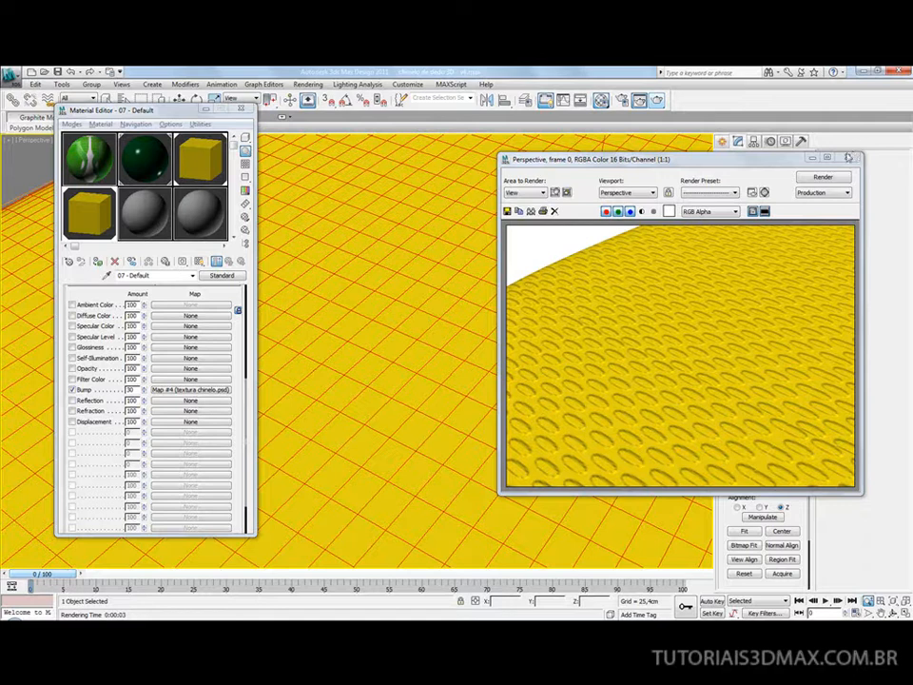
left_click(850, 160)
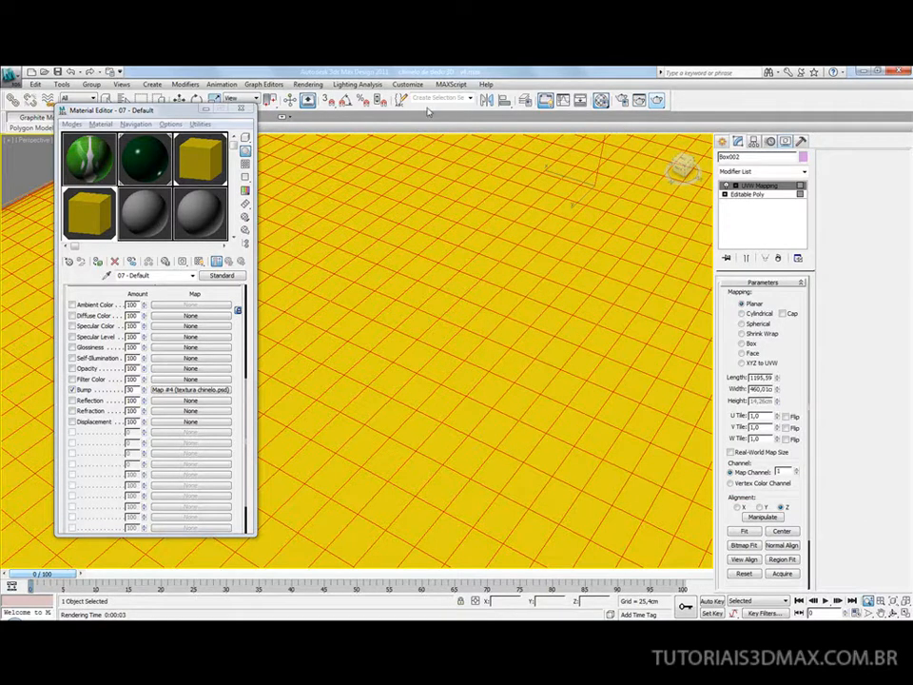
left_click(244, 108)
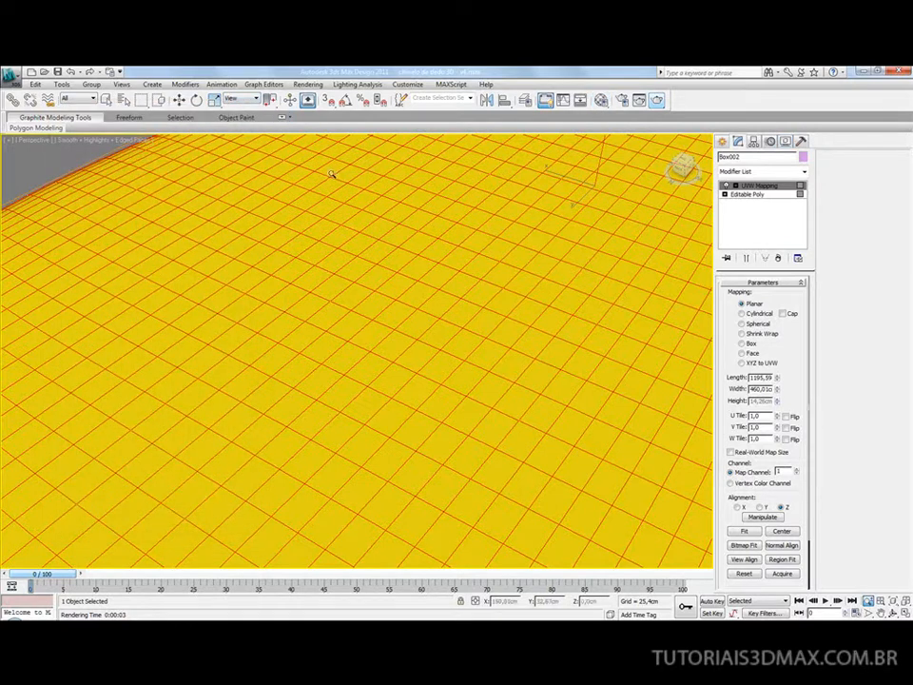
- Deselect the sole, select the green strap, and turn off its NURMS subdivision
scroll(333, 175, "down", 4)
scroll(335, 173, "down", 3)
scroll(337, 171, "down", 3)
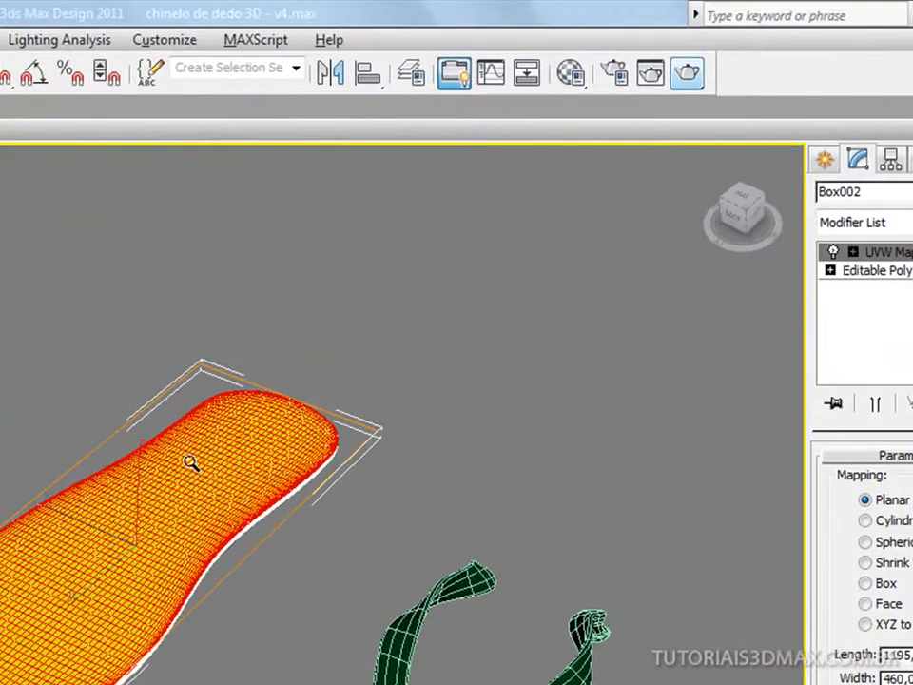
scroll(185, 465, "up", 2)
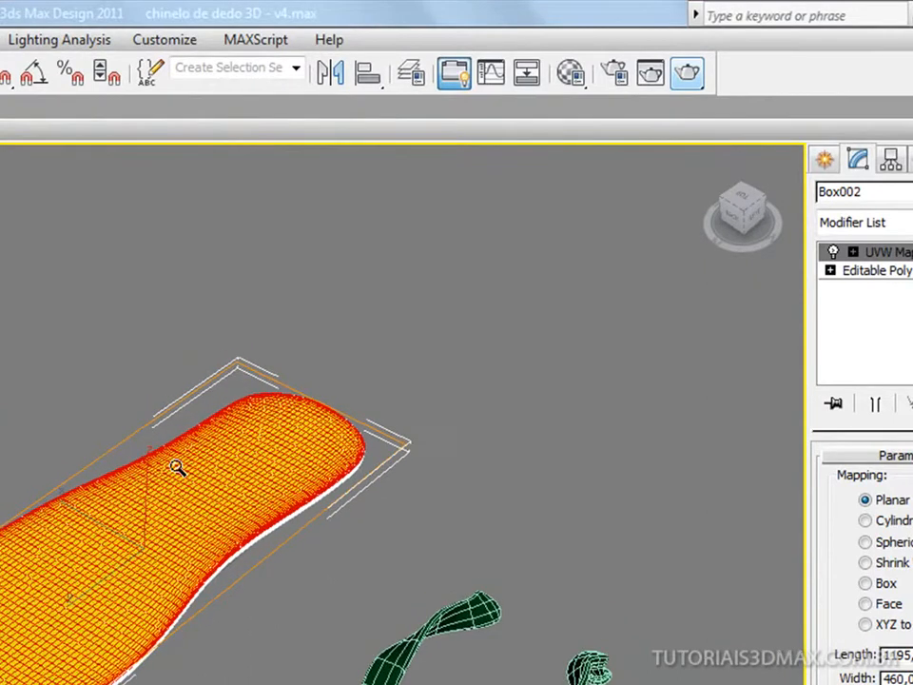
middle_click_drag(291, 477, 186, 416)
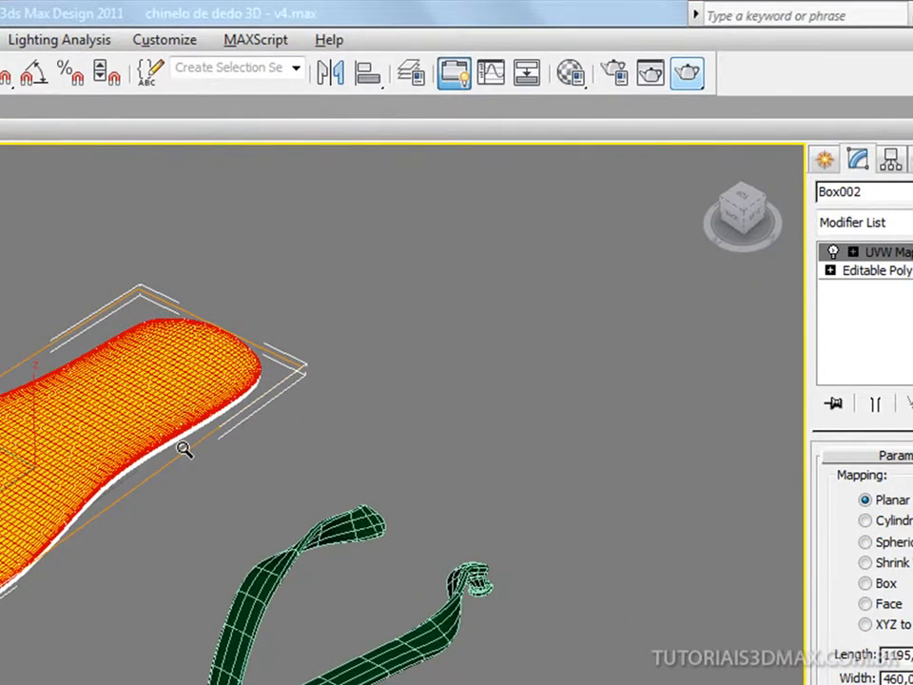
left_click_drag(183, 451, 178, 407)
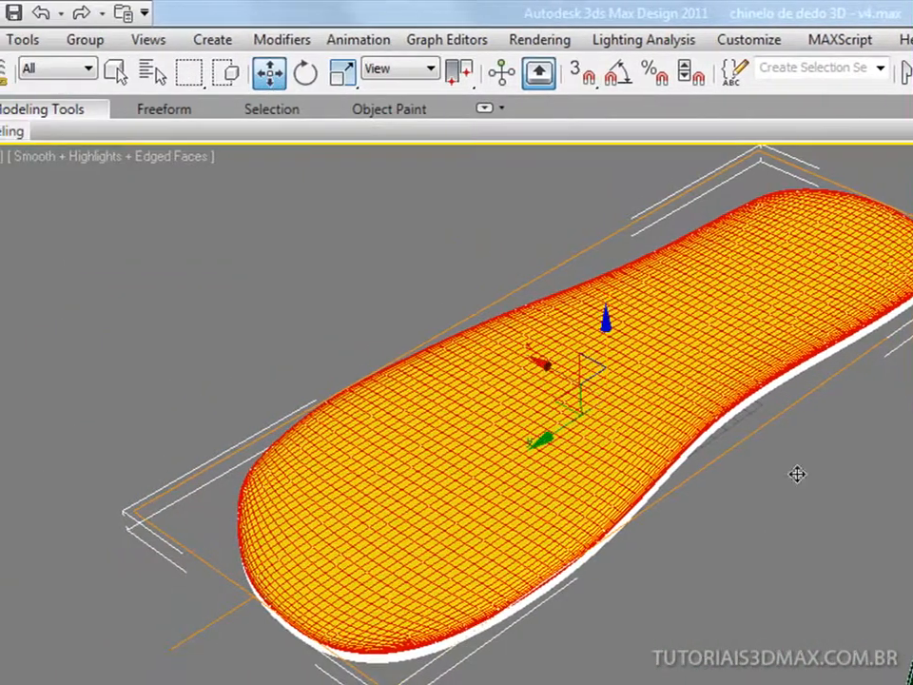
left_click(850, 465)
scroll(819, 459, "down", 3)
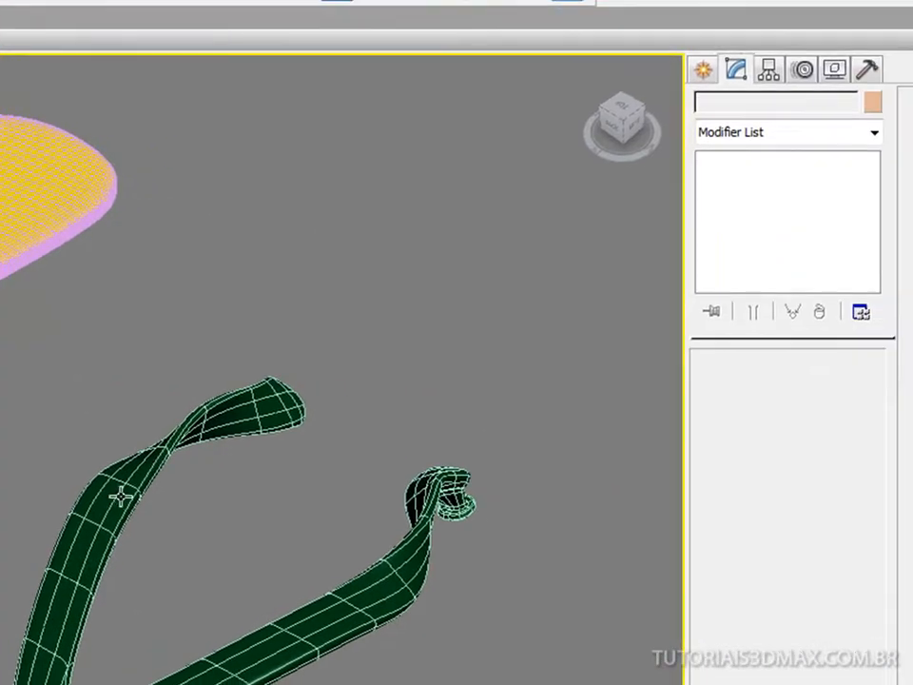
left_click(122, 492)
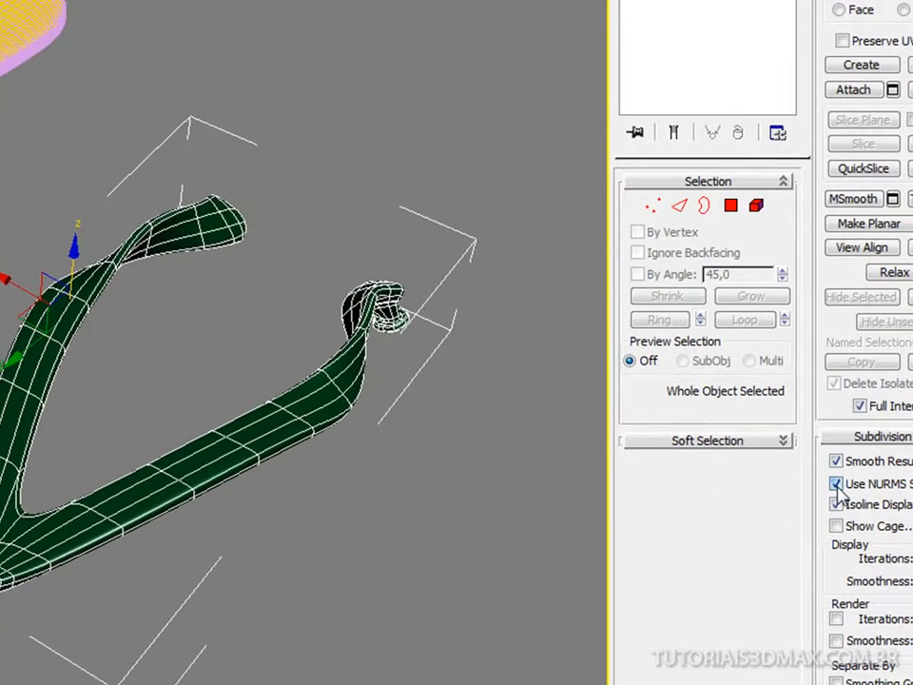
left_click(837, 484)
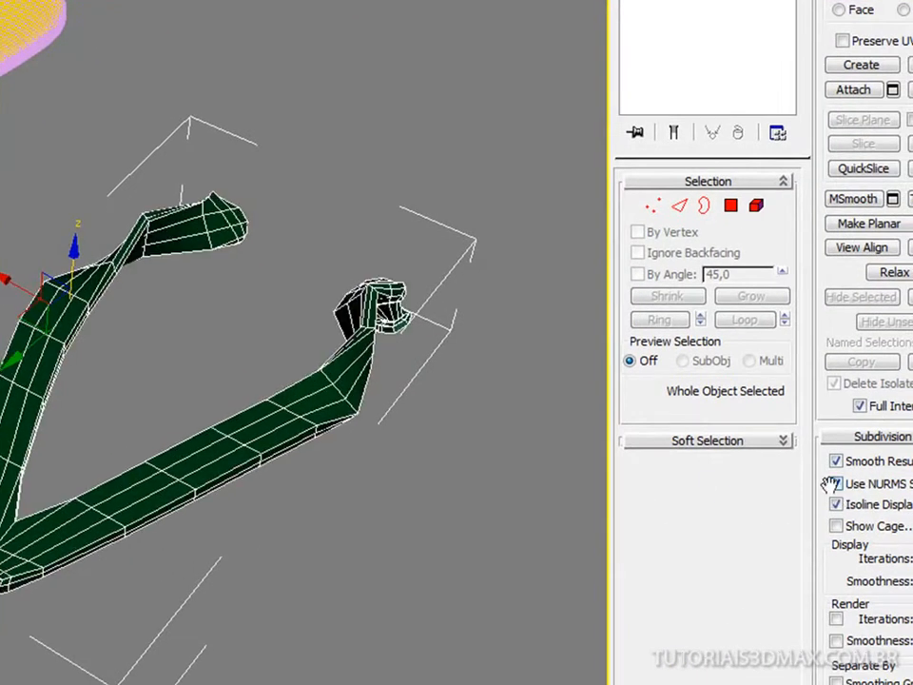
- Enter polygon editing on the strap and clear the existing polygon selection at the toe joint
middle_click_drag(89, 500, 131, 514, "alt")
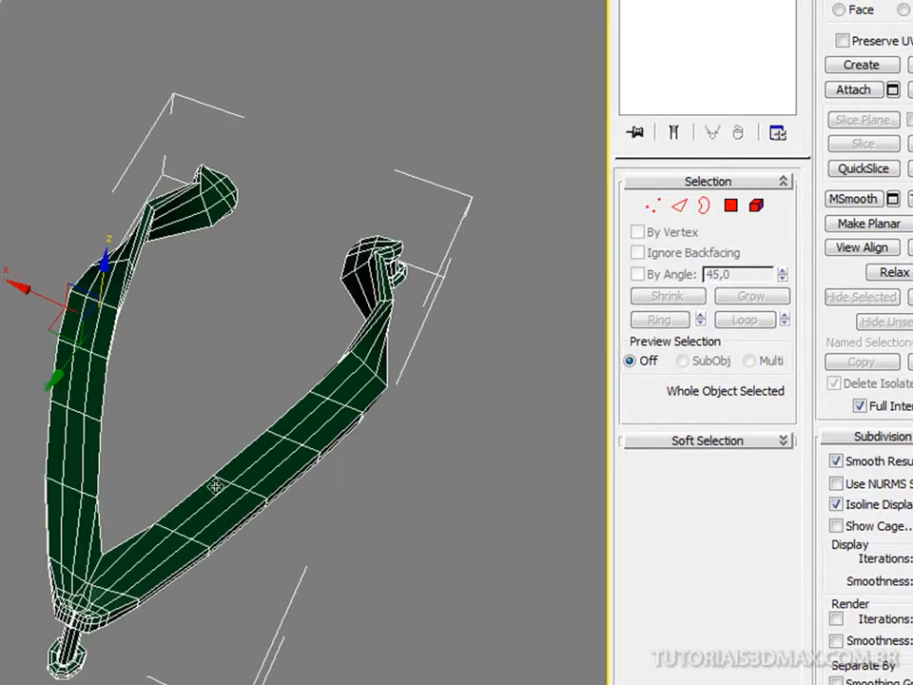
middle_click_drag(235, 471, 214, 466)
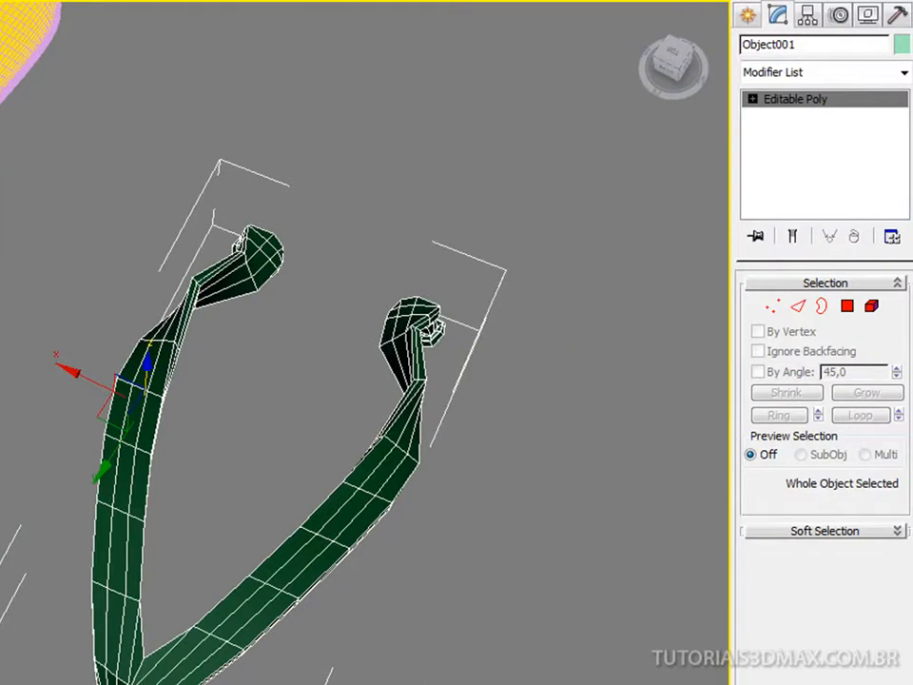
middle_click_drag(271, 495, 217, 395)
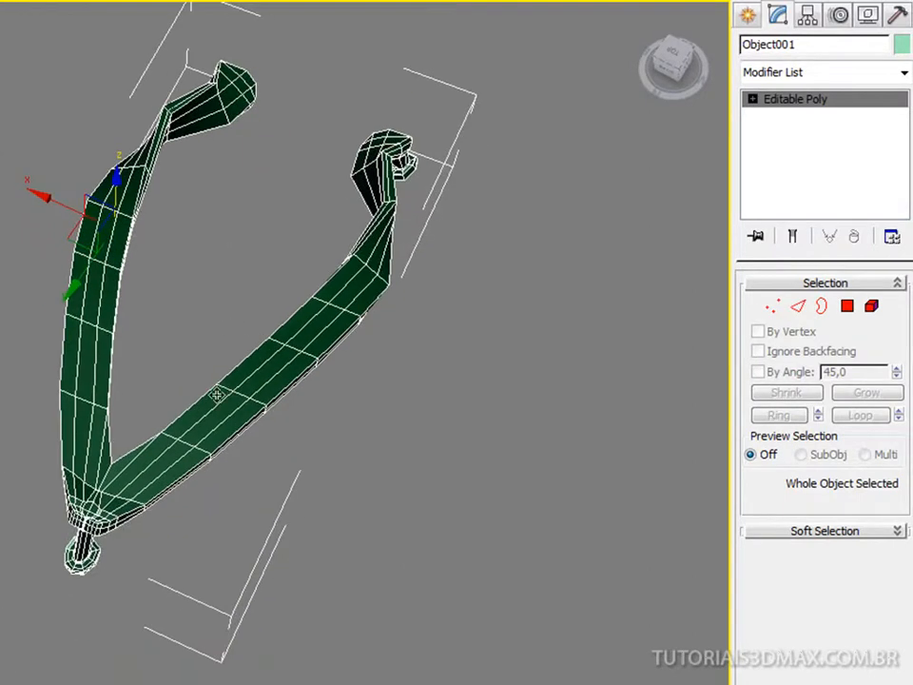
scroll(217, 395, "up", 6)
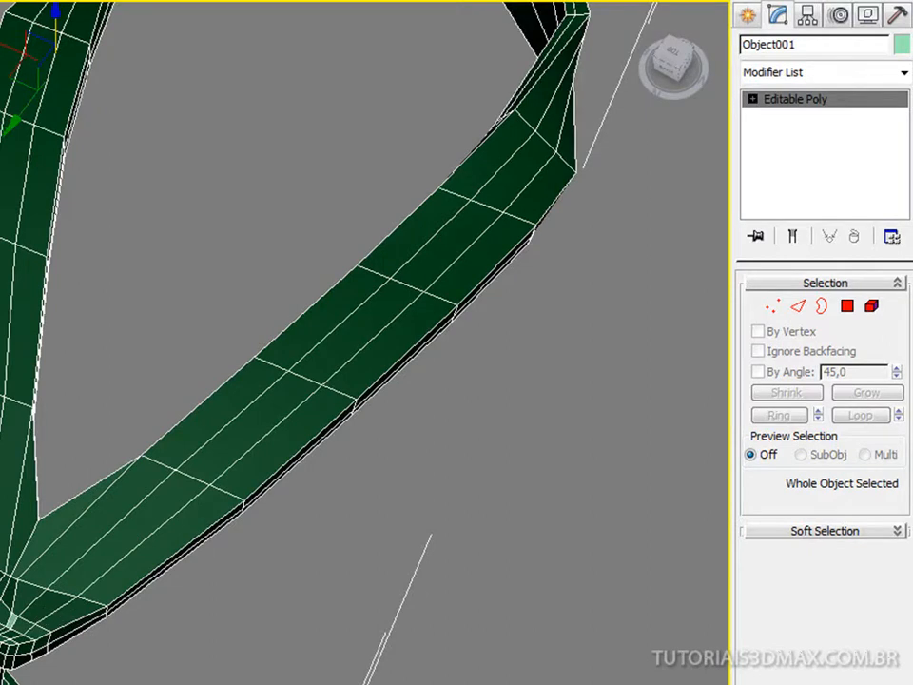
left_click(848, 307)
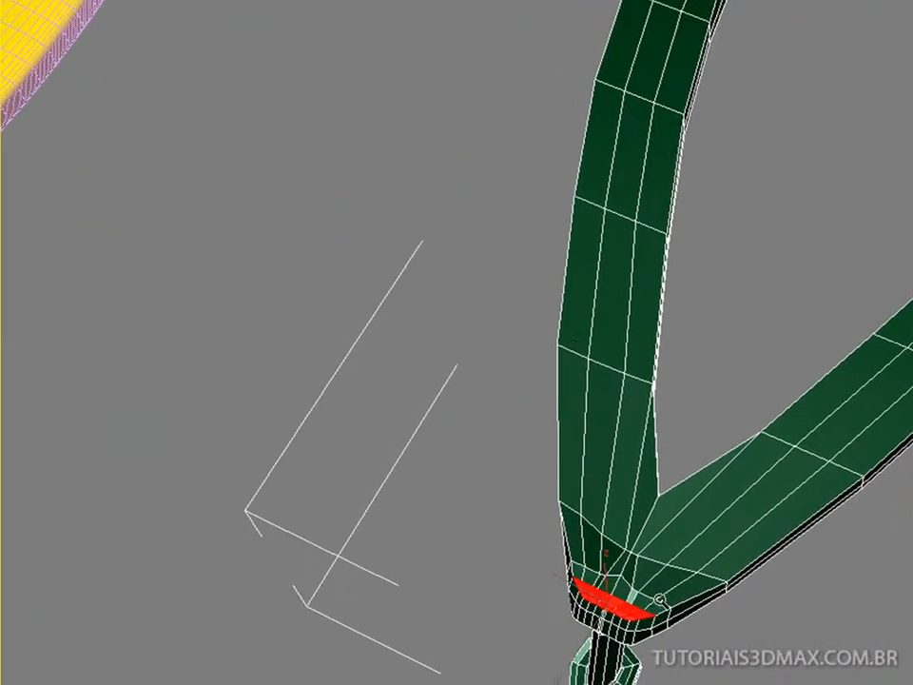
middle_click_drag(656, 600, 663, 565, "ctrl+alt")
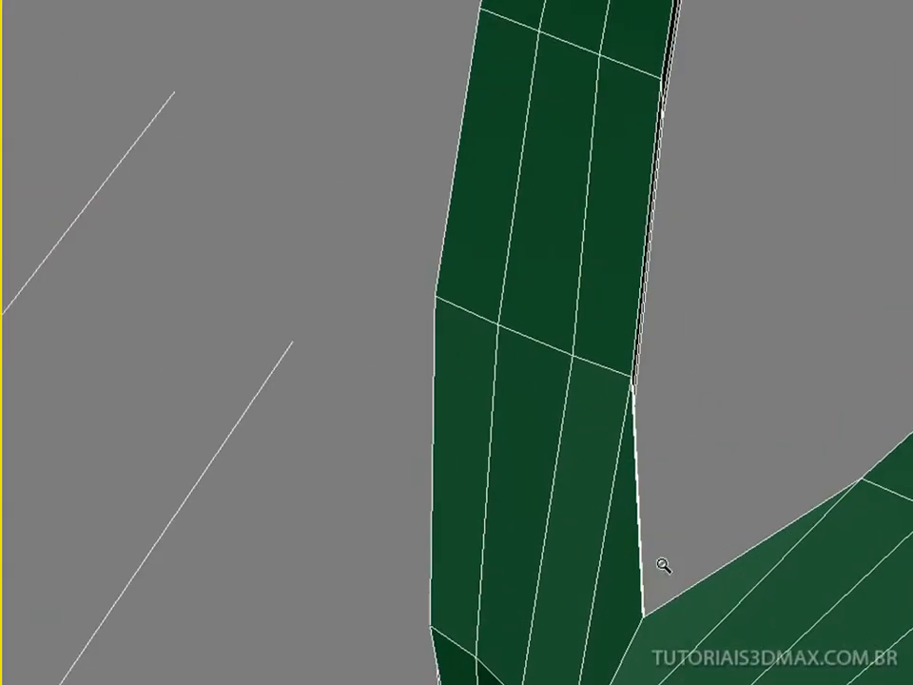
scroll(671, 486, "down", 3)
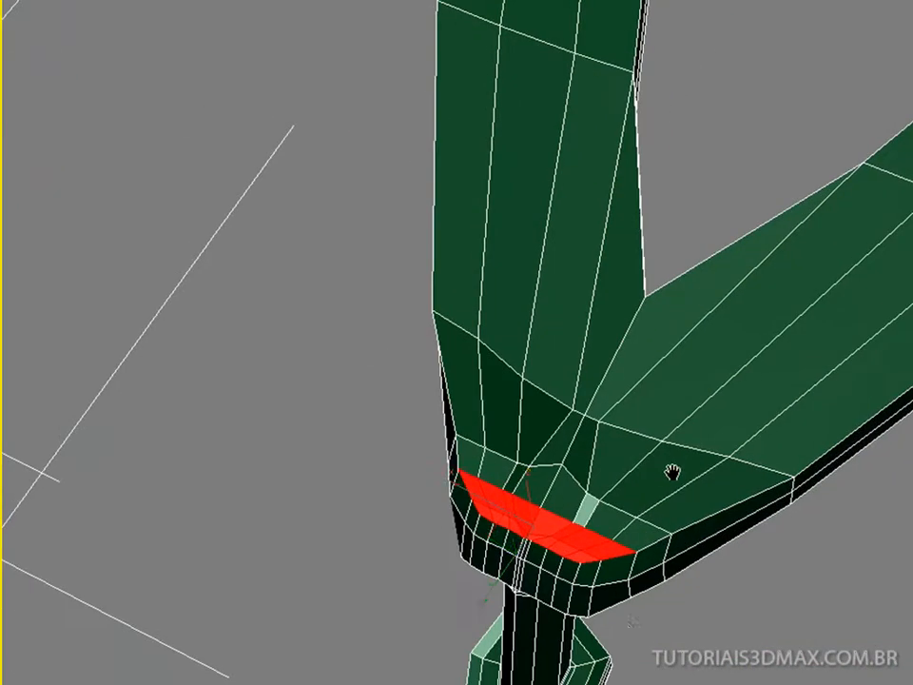
left_click(709, 610)
left_click(611, 547)
left_click(633, 533, "ctrl")
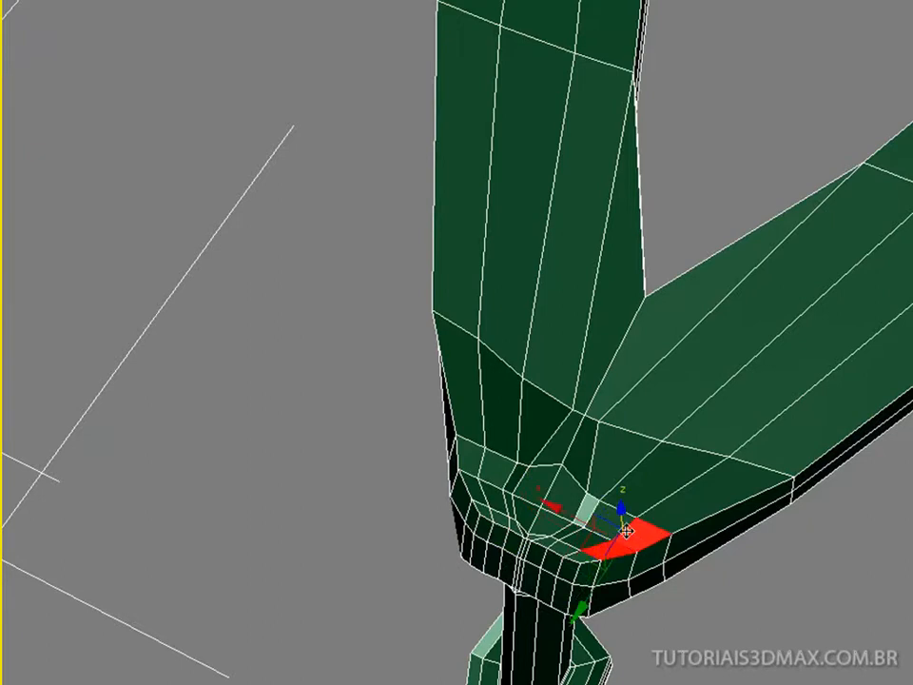
left_click(565, 529, "ctrl")
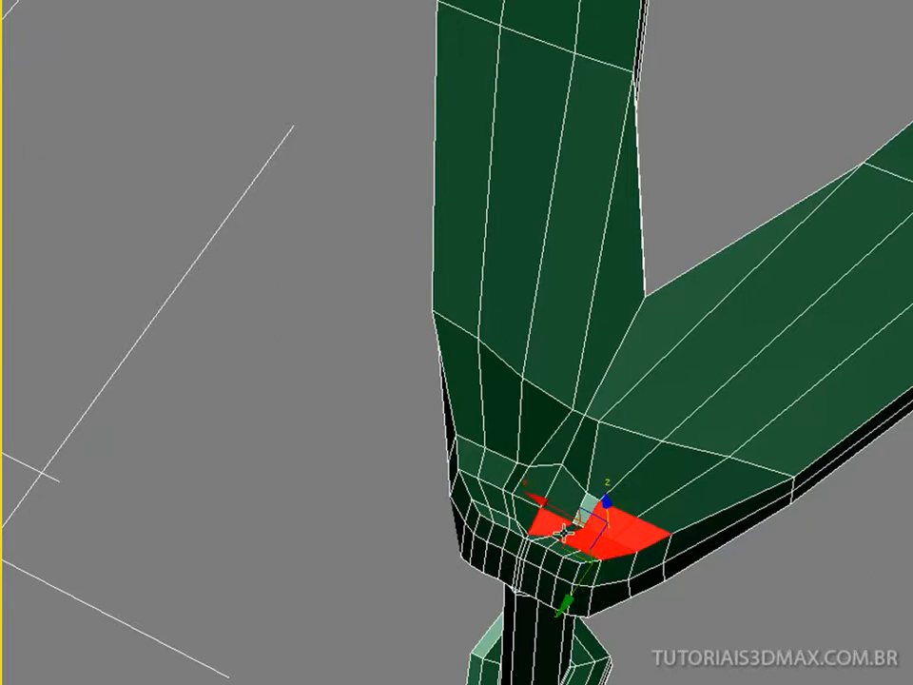
- Select the upper polygons from the toe joint through the first section of the strap's outer arm
left_click(578, 537)
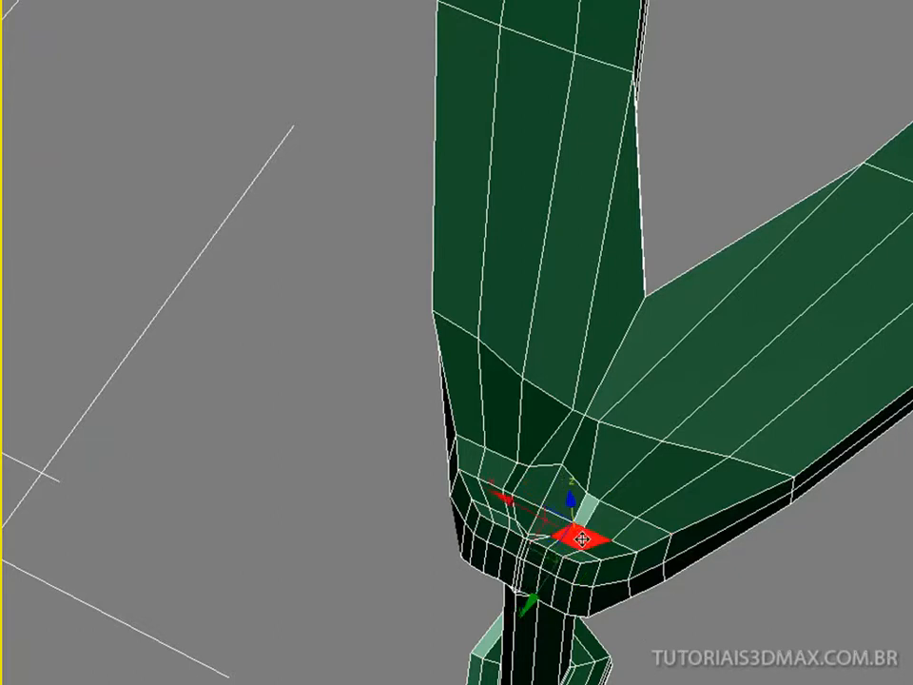
left_click(628, 534, "ctrl")
left_click(612, 522, "ctrl")
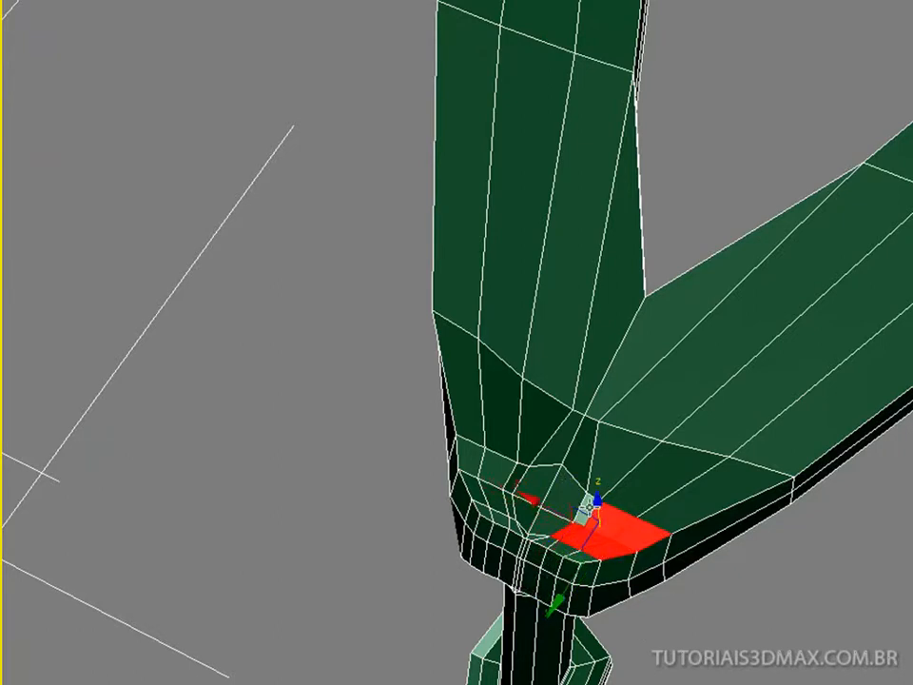
left_click(636, 466, "ctrl")
left_click(707, 482, "ctrl")
left_click(756, 471, "ctrl")
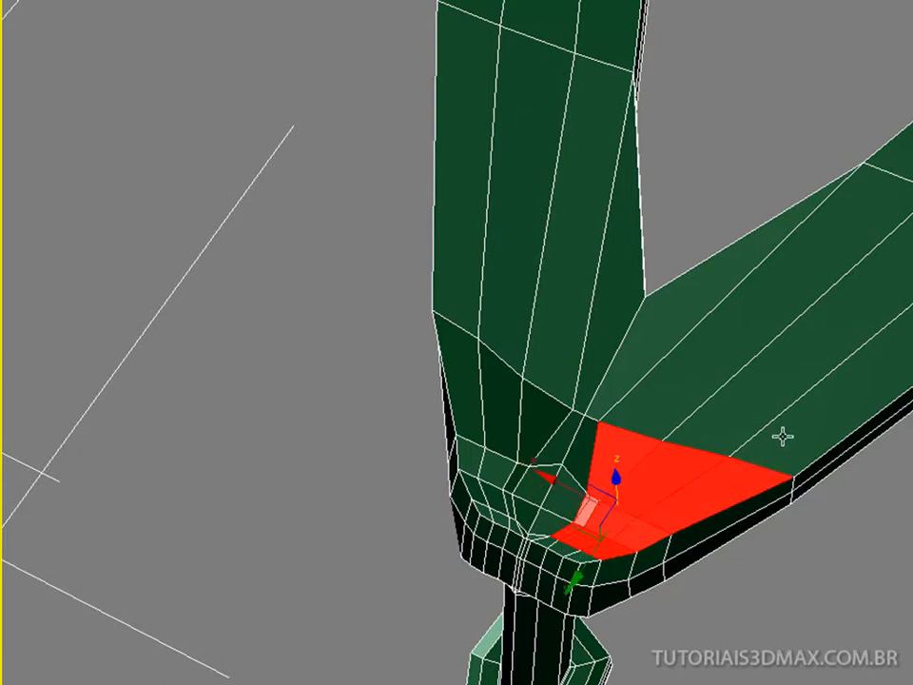
left_click(773, 397, "ctrl")
left_click(728, 361, "ctrl")
left_click(744, 322, "ctrl")
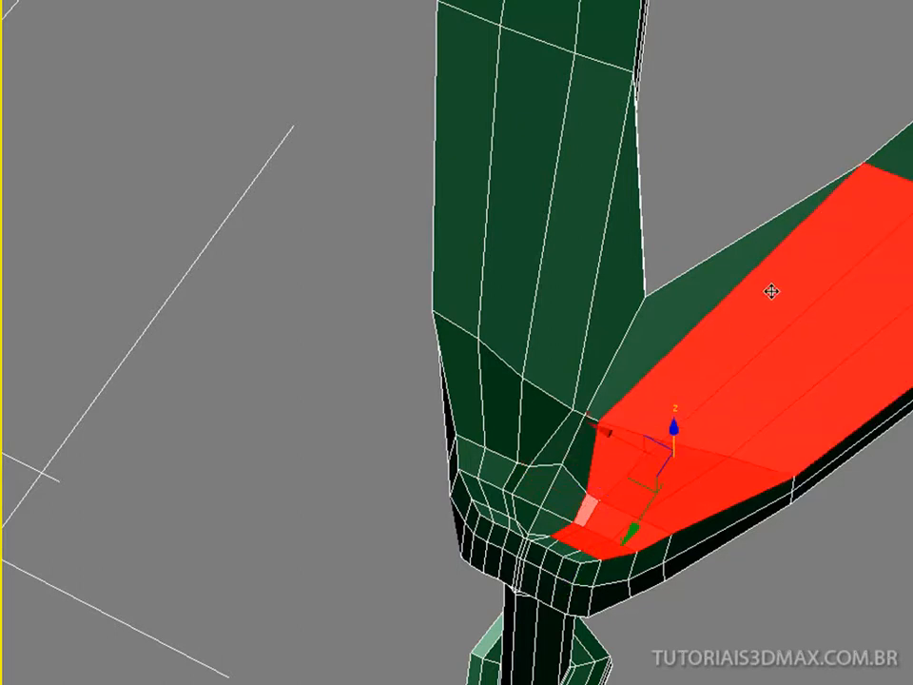
- Extend the selection with the upper polygons of the next two sections along the same strap arm
scroll(819, 263, "up", 5)
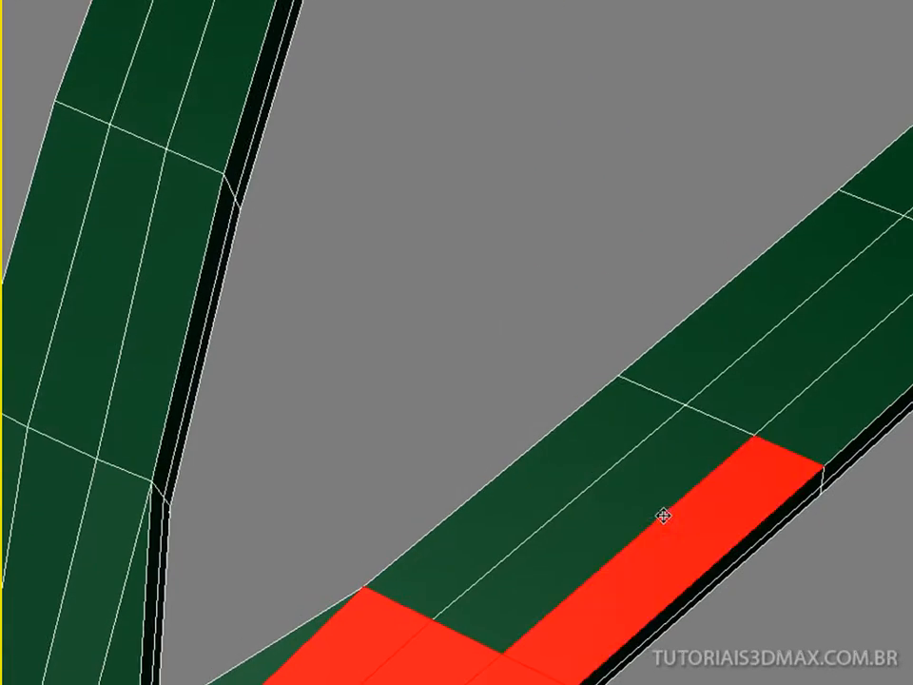
left_click(611, 496, "ctrl")
left_click(594, 459, "ctrl")
left_click(691, 343, "ctrl")
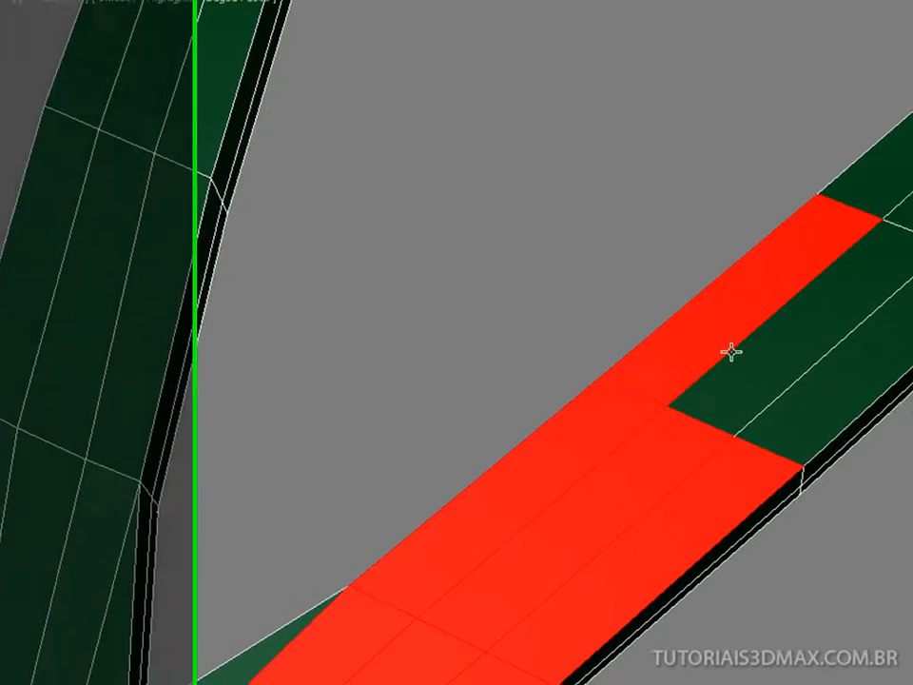
left_click(774, 356, "ctrl")
left_click(841, 372, "ctrl")
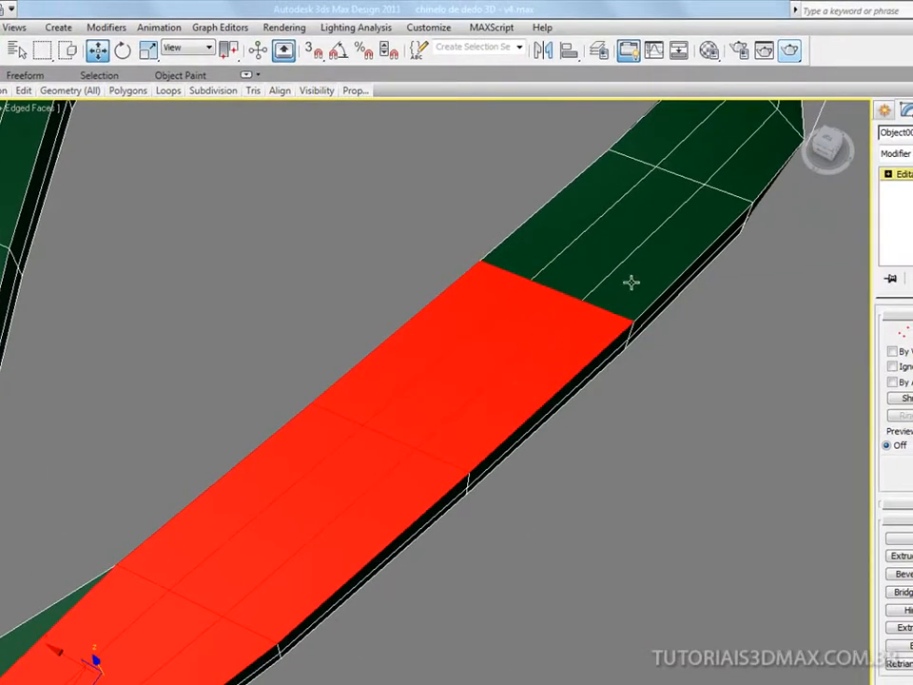
- Add the upper polygons of the following two strap sections, up to where the arm starts to twist
left_click(631, 283, "ctrl")
left_click(612, 239, "ctrl")
left_click(579, 218, "ctrl")
middle_click_drag(656, 212, 564, 366)
left_click(598, 419, "ctrl")
left_click(578, 390, "ctrl")
left_click(540, 371, "ctrl")
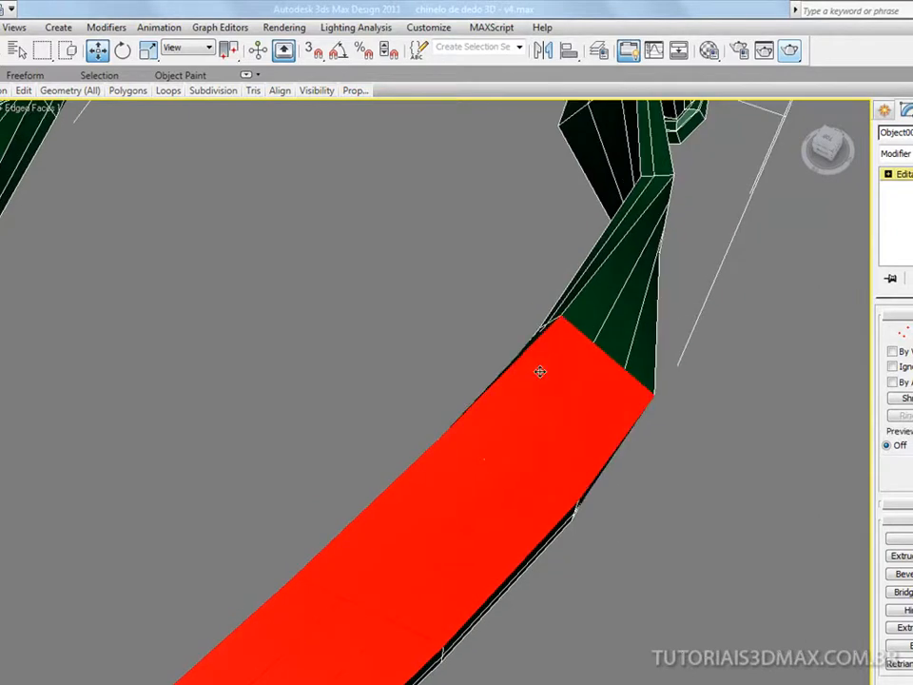
- Add the outer-face polygons of the twisted part to the selection, up to the strap's end plug
middle_click_drag(613, 363, 558, 342, "alt")
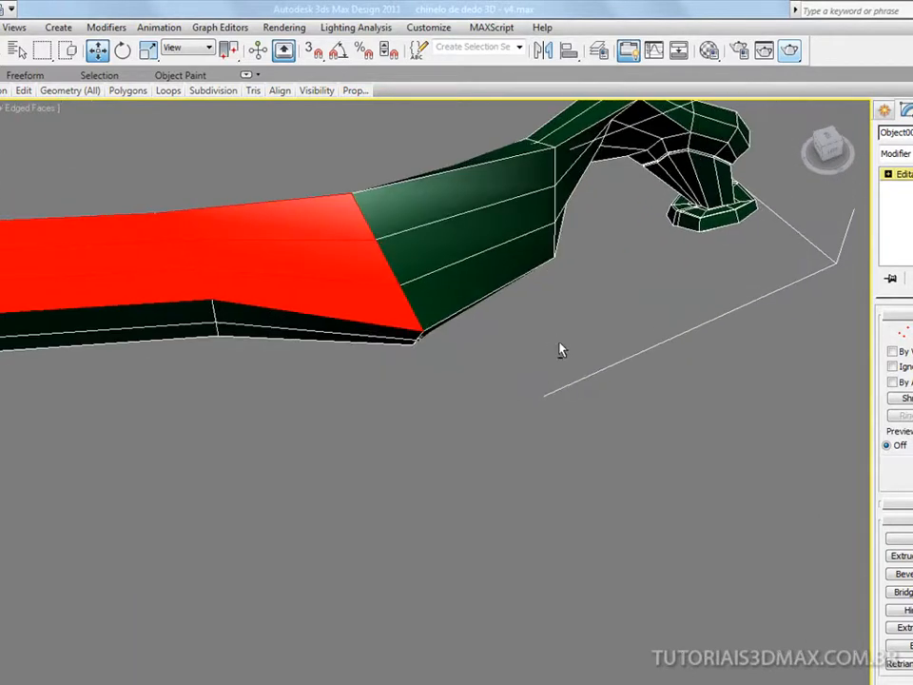
left_click(455, 276, "ctrl")
left_click(440, 224, "ctrl")
middle_click_drag(498, 214, 551, 299, "alt")
left_click(442, 321, "ctrl")
left_click(432, 288, "ctrl")
left_click(634, 291, "ctrl")
left_click(650, 265, "ctrl")
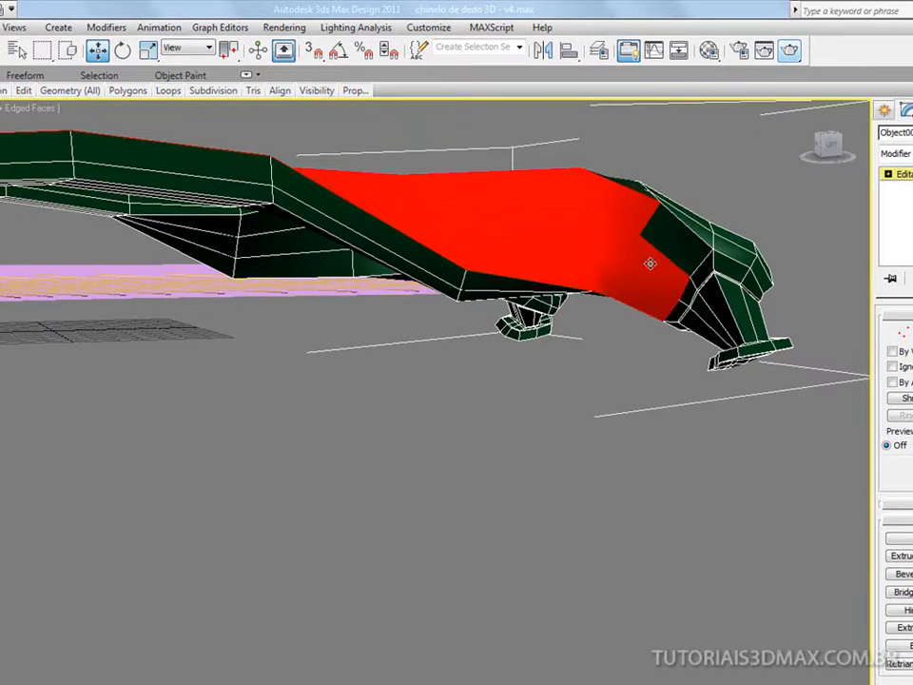
left_click(672, 234, "ctrl")
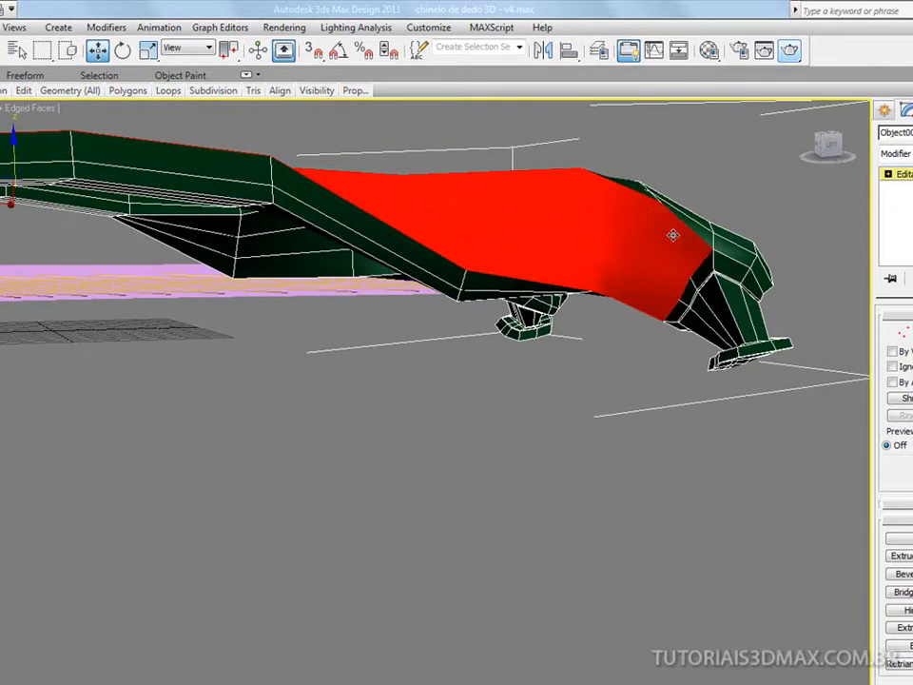
left_click(521, 47)
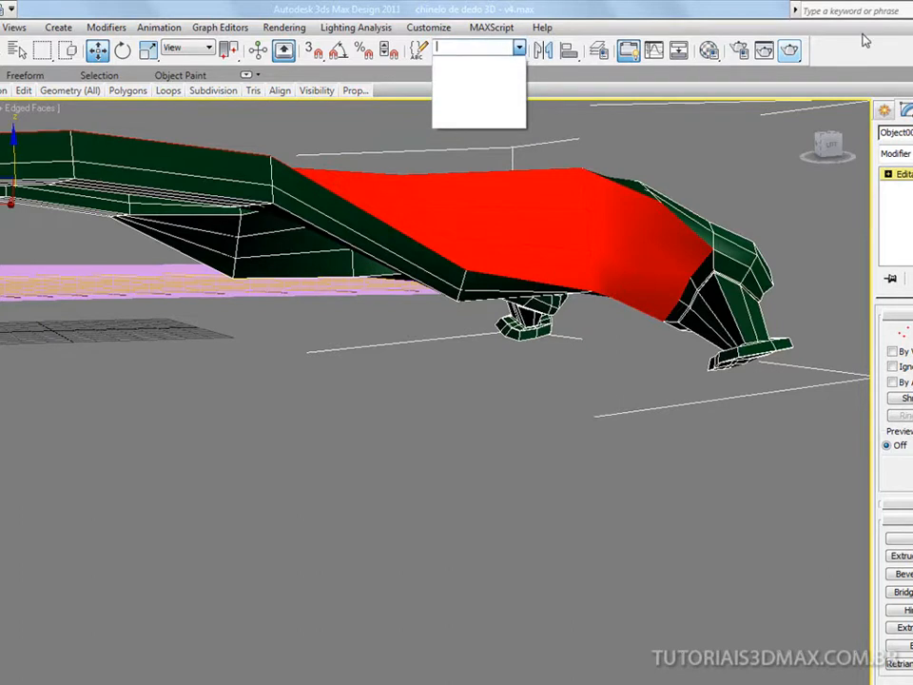
left_click(419, 49)
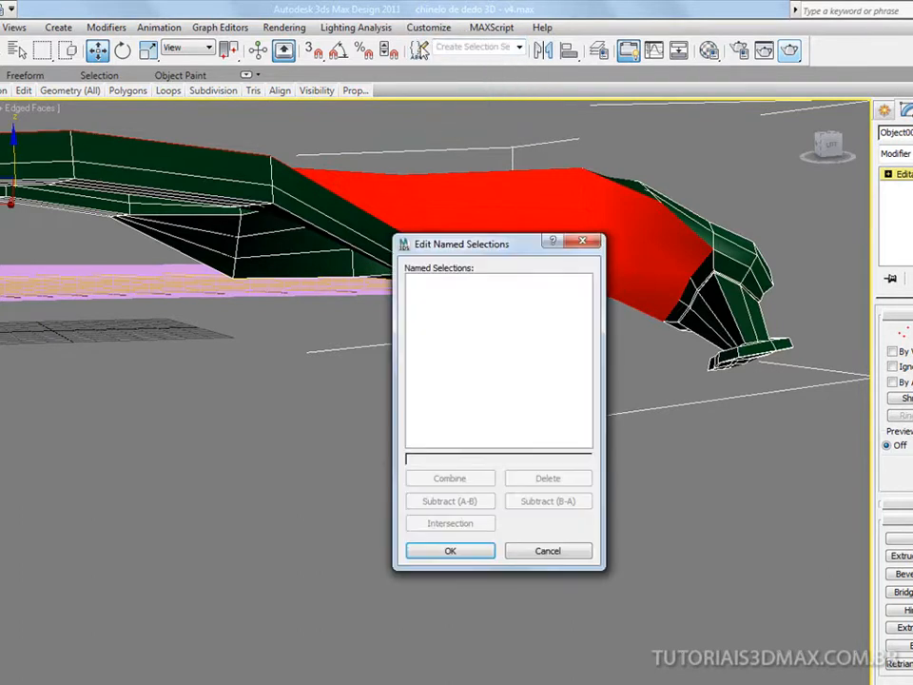
left_click(582, 242)
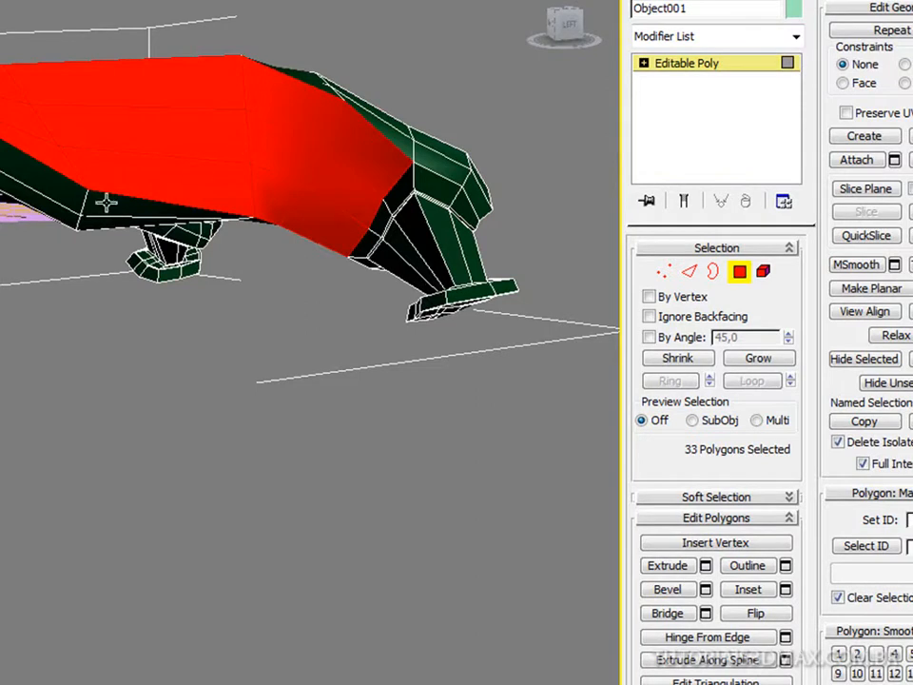
- Assign material ID 3 to the selected strap polygons and reselect them by that ID
middle_click_drag(63, 177, 84, 169, "alt")
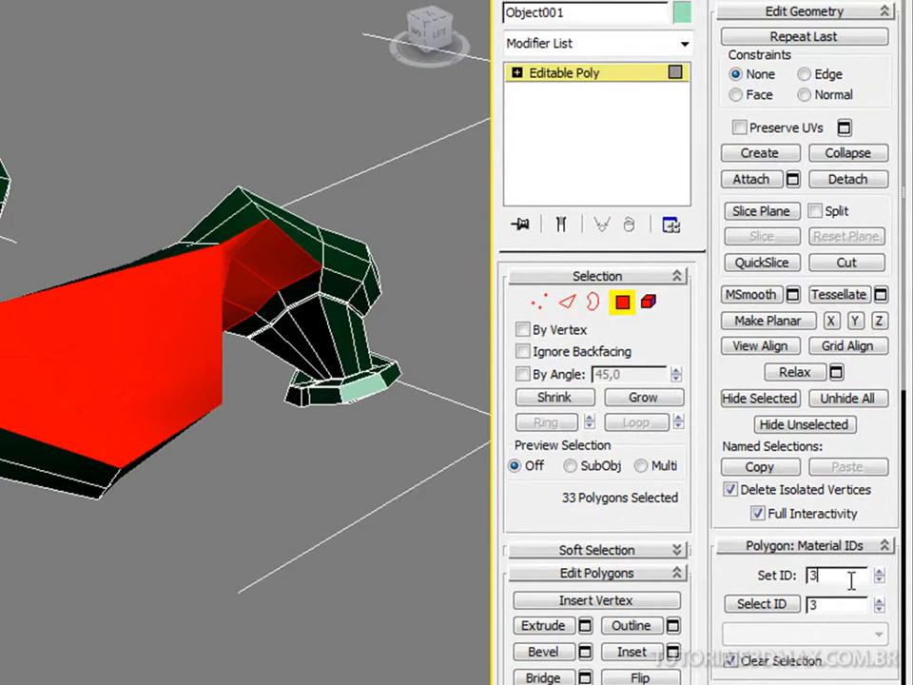
left_click(784, 610)
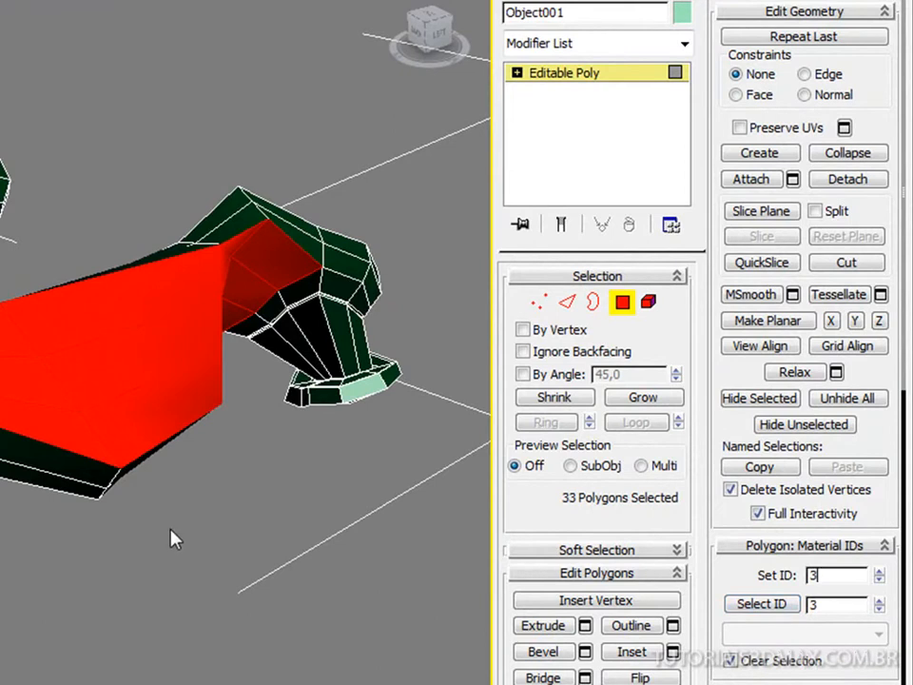